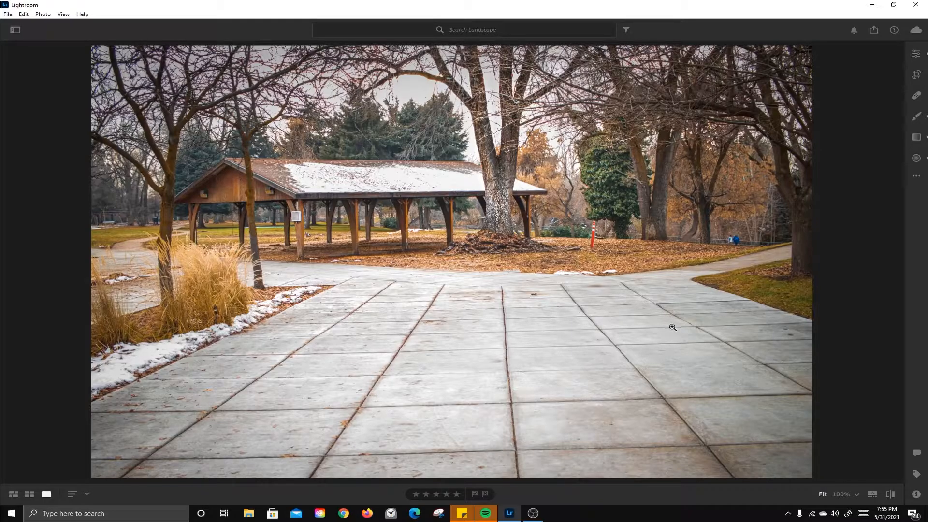
- Check the cloud storage usage and sync status
left_click(915, 34)
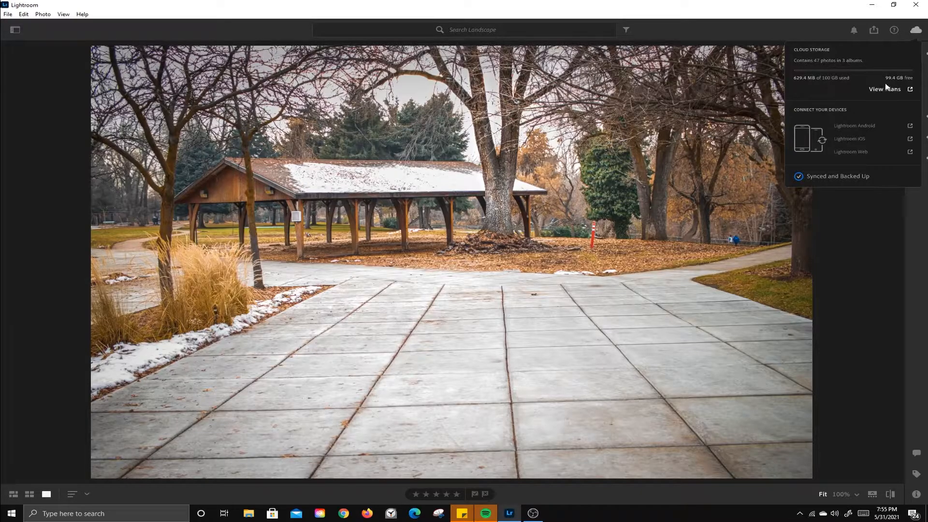
left_click(916, 30)
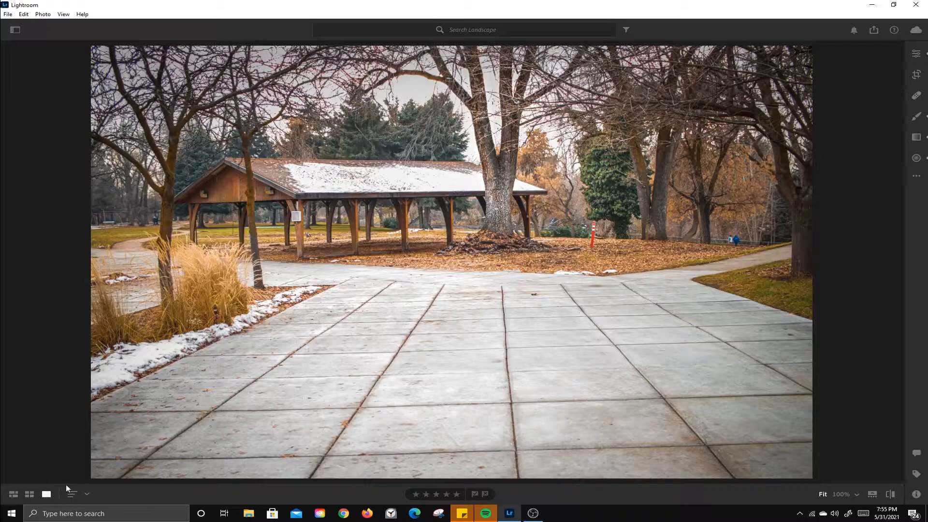
- View the Landscape album as a square grid and as a photo grid, check its sort options, and return to the single-photo view
left_click(29, 494)
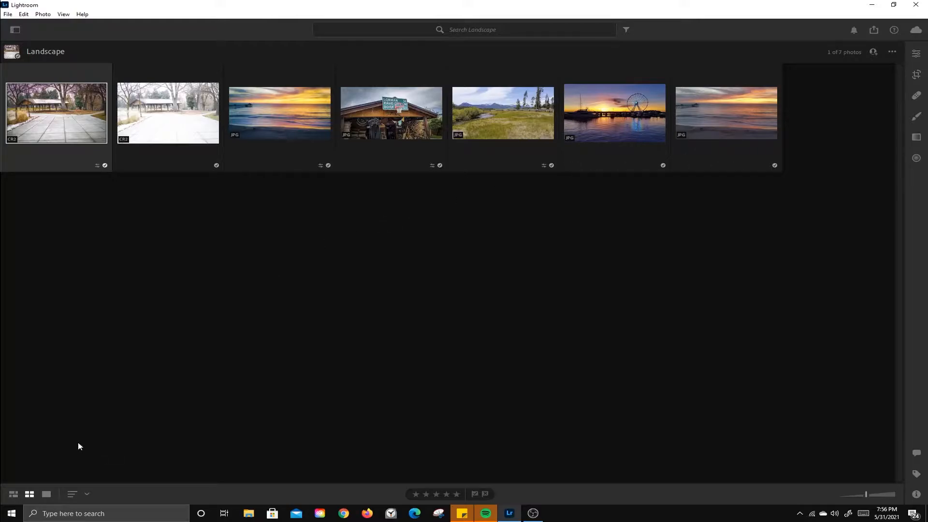
left_click(13, 493)
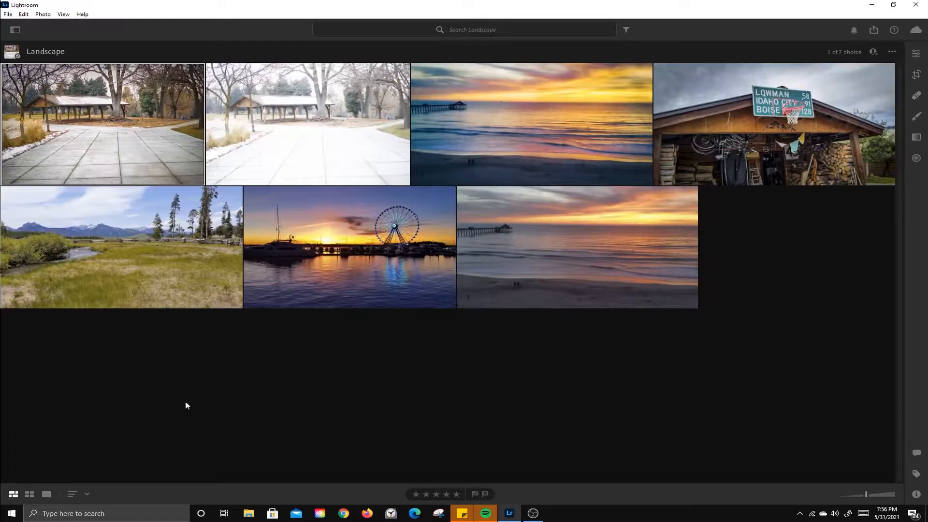
left_click(87, 493)
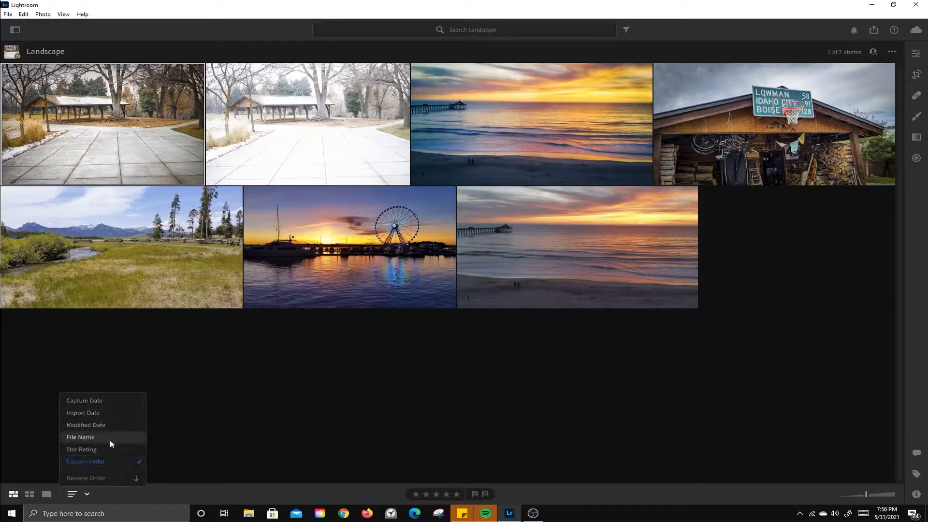
left_click(33, 454)
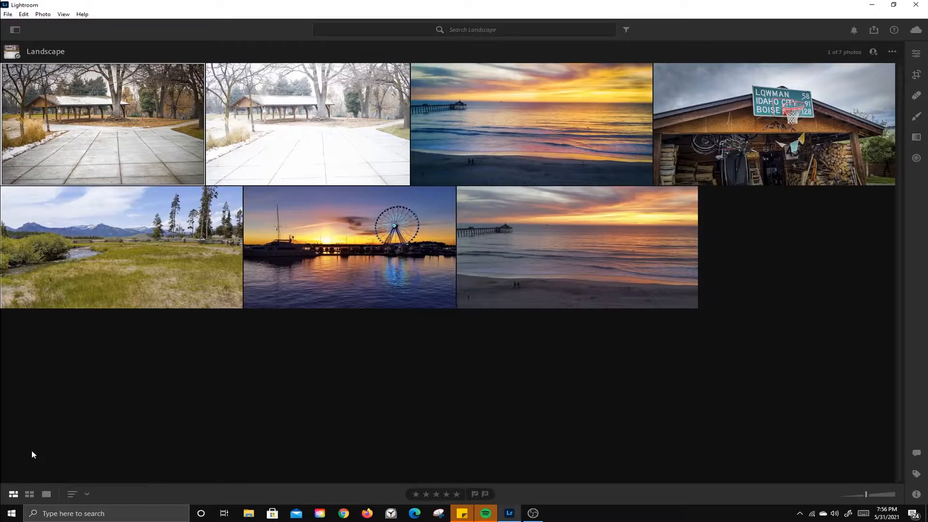
left_click(44, 494)
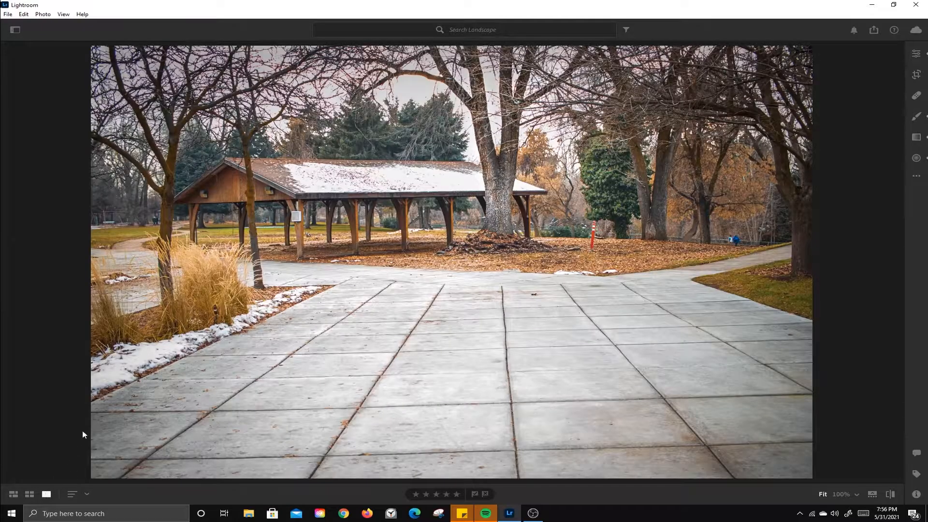
- Browse the Learn tutorials by Tools, Subject Matter and Learning Topic, and view the community edits under Discover
left_click(15, 31)
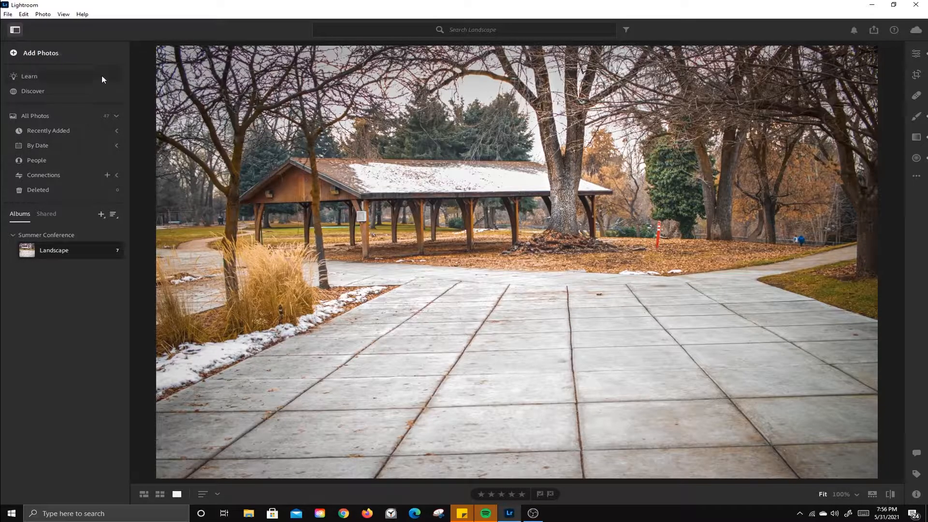
left_click(34, 77)
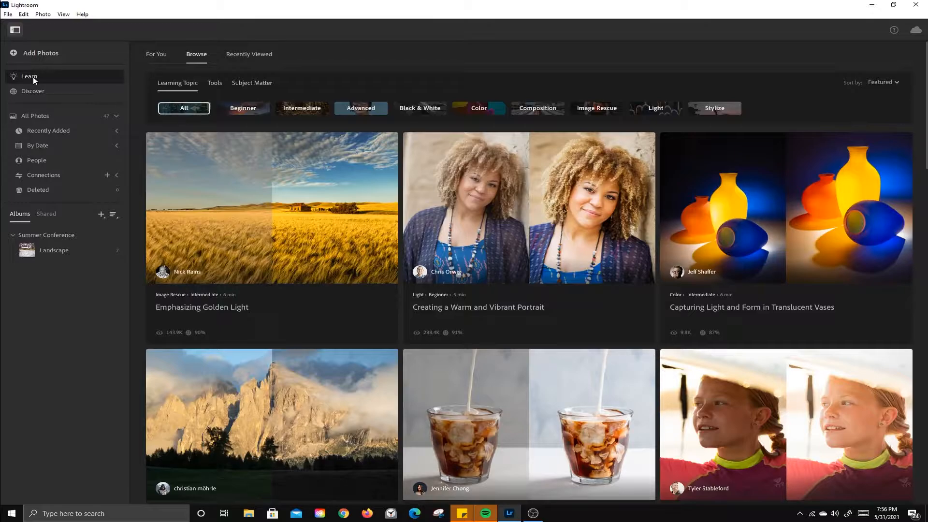
left_click(213, 85)
left_click(263, 89)
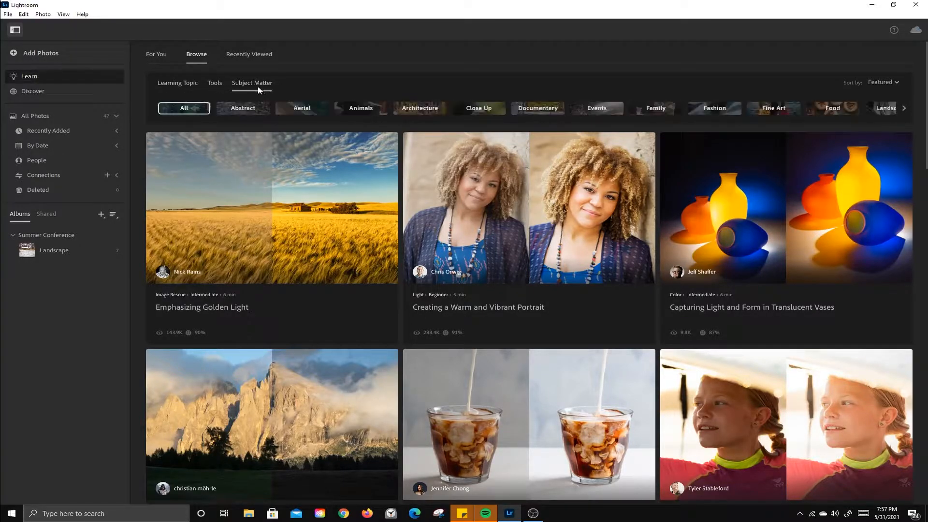
left_click(168, 82)
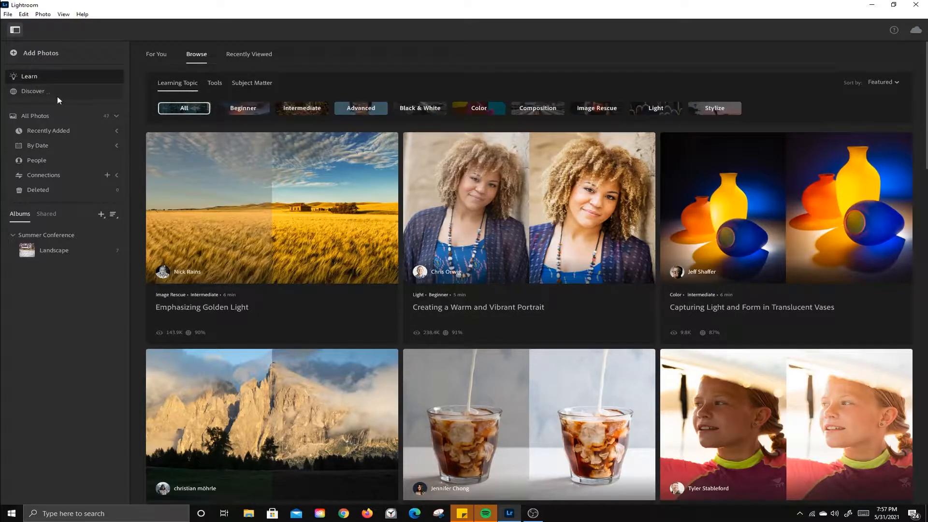
left_click(40, 91)
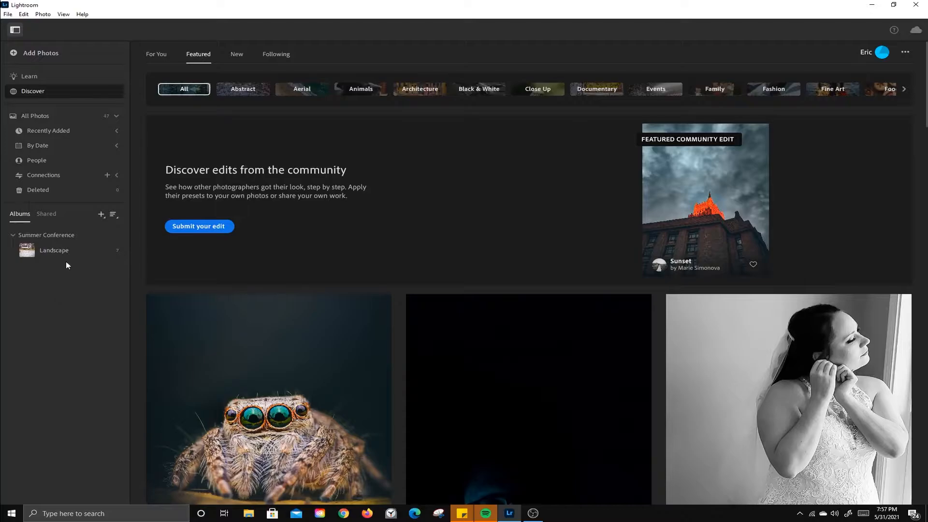
- Create a folder named New Folder in the albums list
left_click(102, 216)
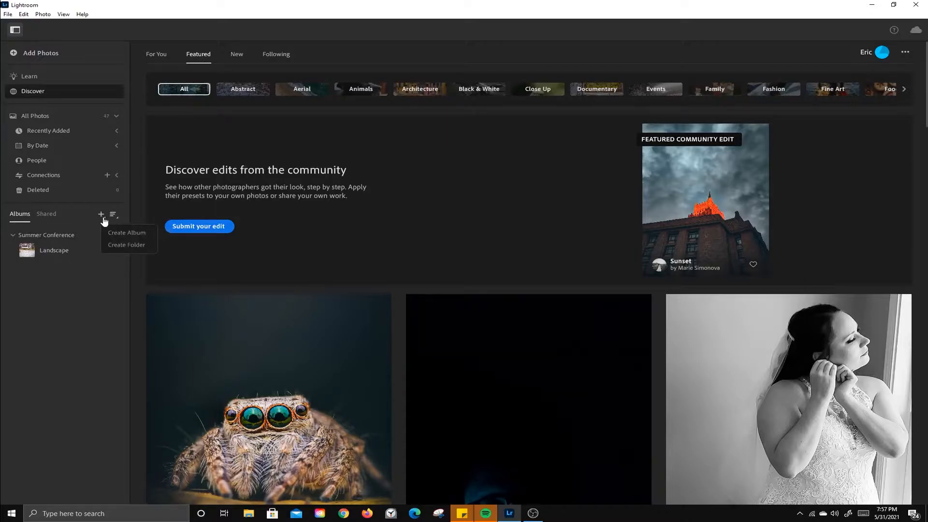
left_click(124, 244)
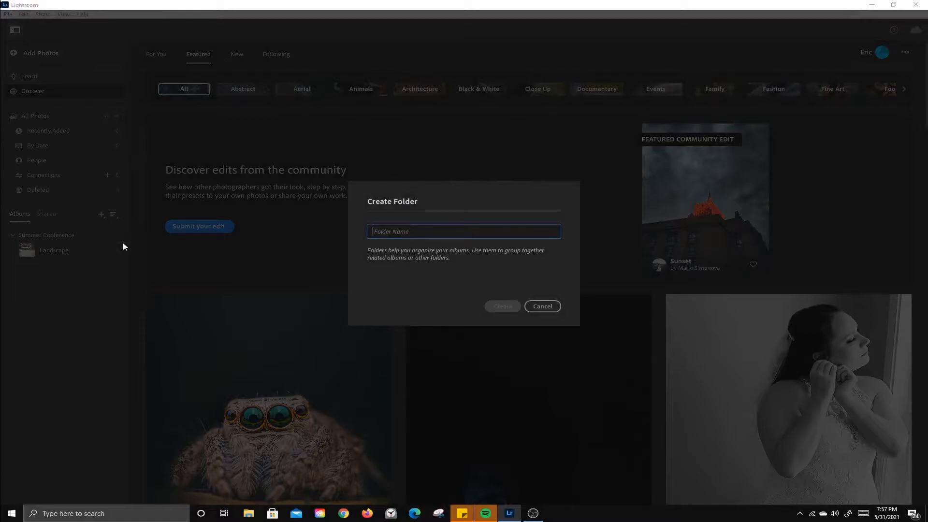
type("New Folder")
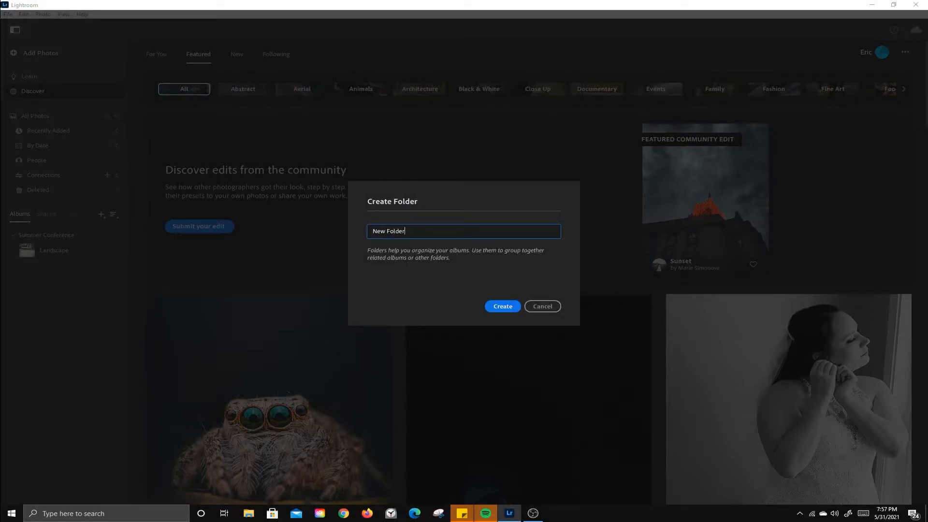
left_click(500, 308)
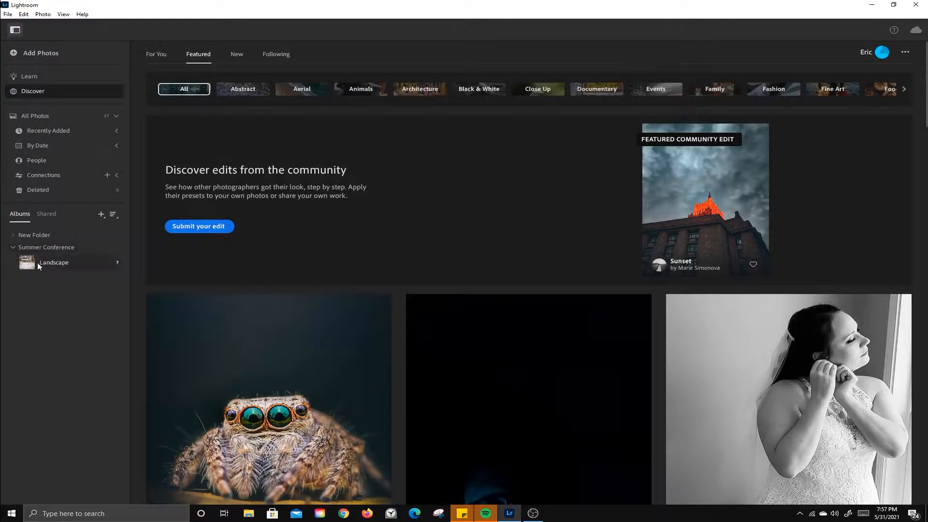
- Create an album named New Album outside any folder, and move it into New Folder
left_click(30, 235)
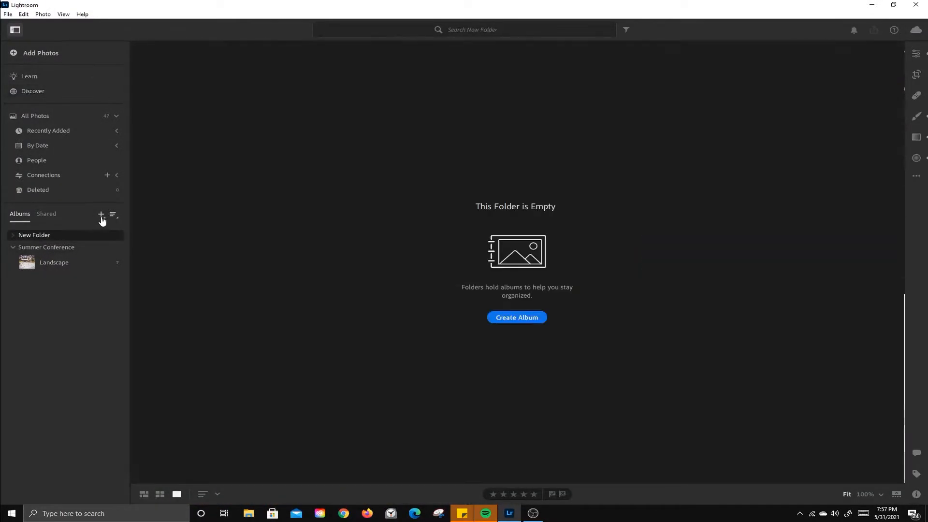
left_click(102, 218)
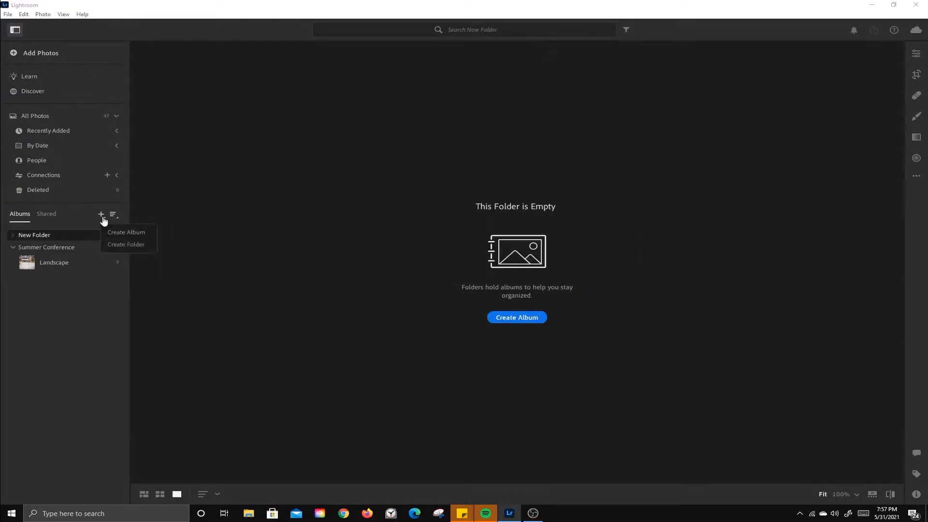
left_click(124, 234)
type("N")
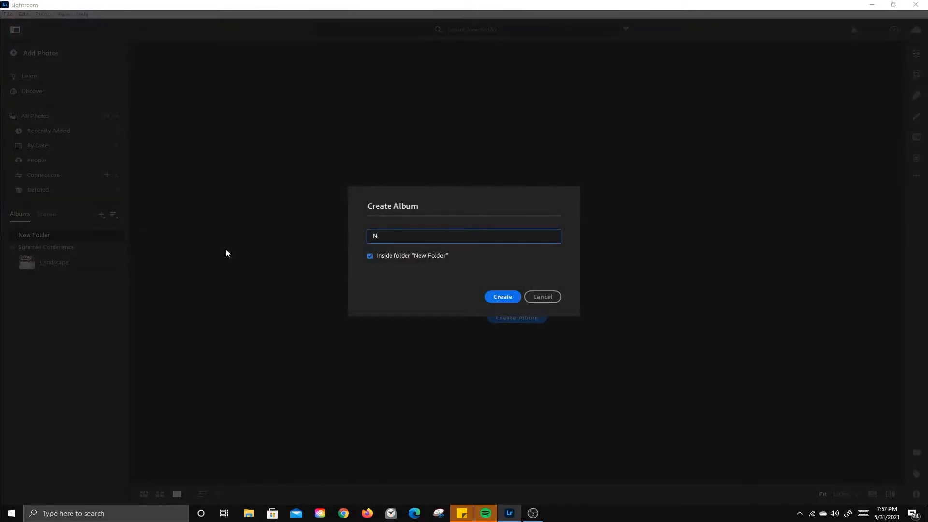
type("ew Album")
left_click(369, 256)
left_click(498, 296)
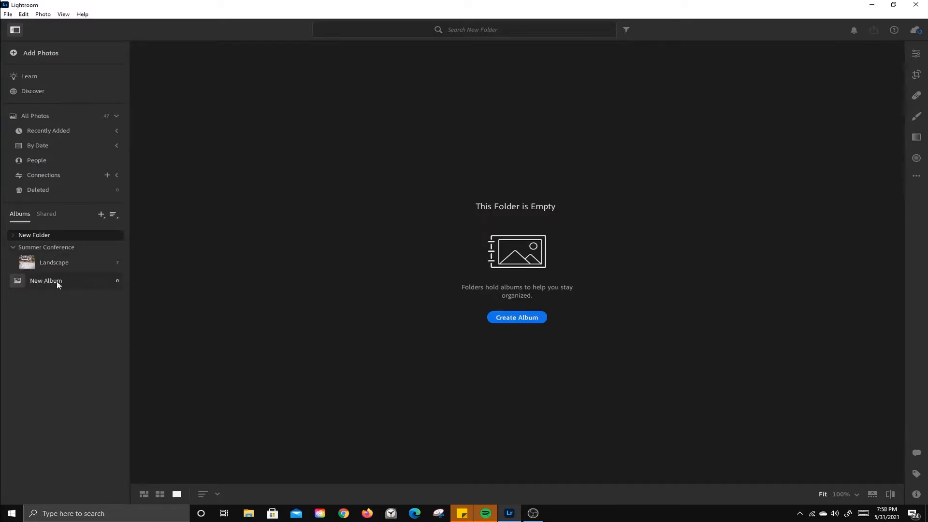
left_click_drag(50, 282, 45, 241)
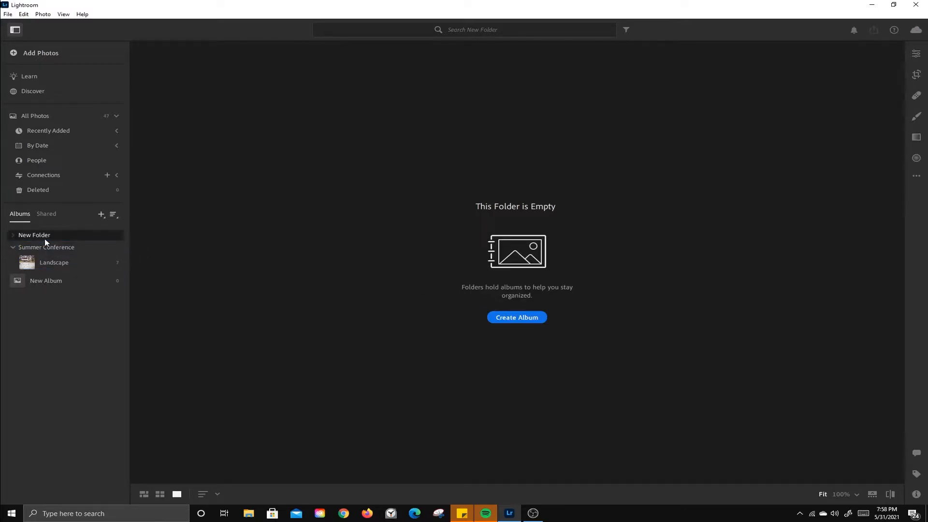
left_click(12, 235)
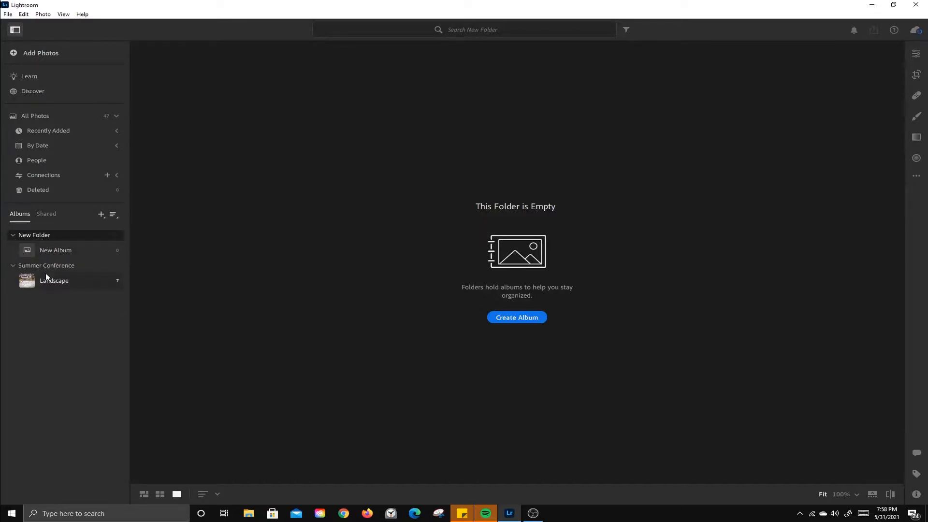
- Delete New Folder together with the album it contains
right_click(43, 236)
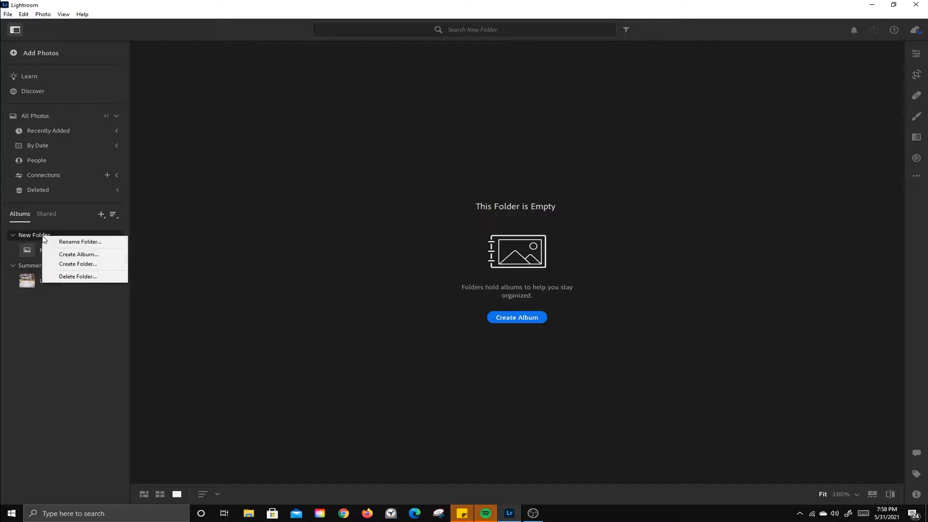
left_click(80, 276)
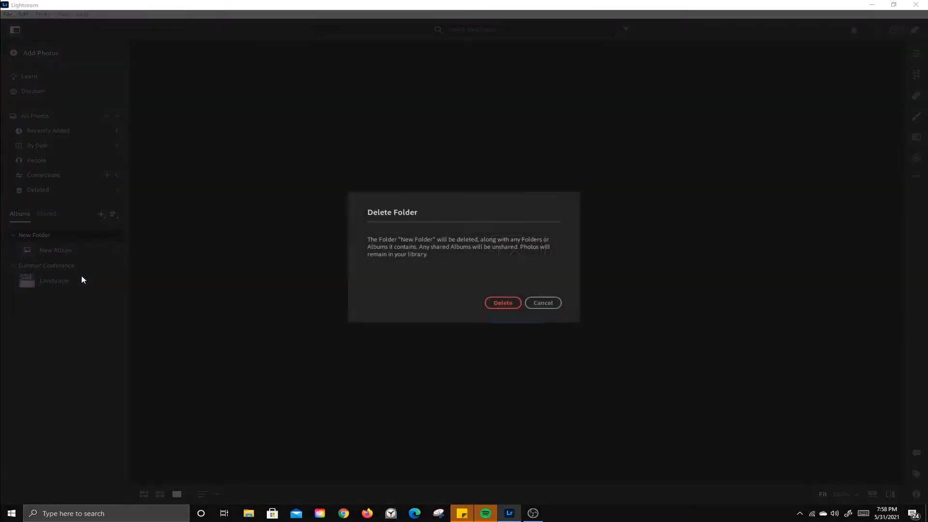
left_click(502, 303)
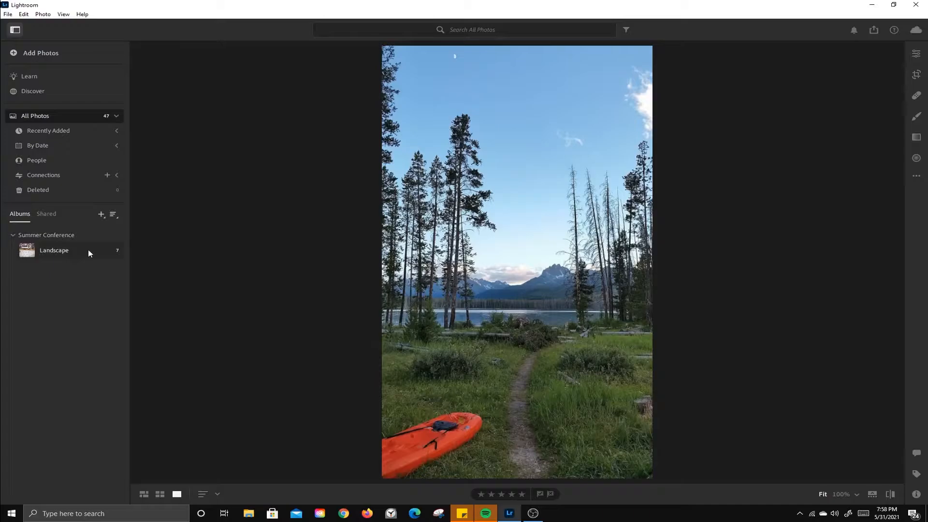
- Open the Landscape album in Summer Conference and show its photos as a square grid
left_click(56, 254)
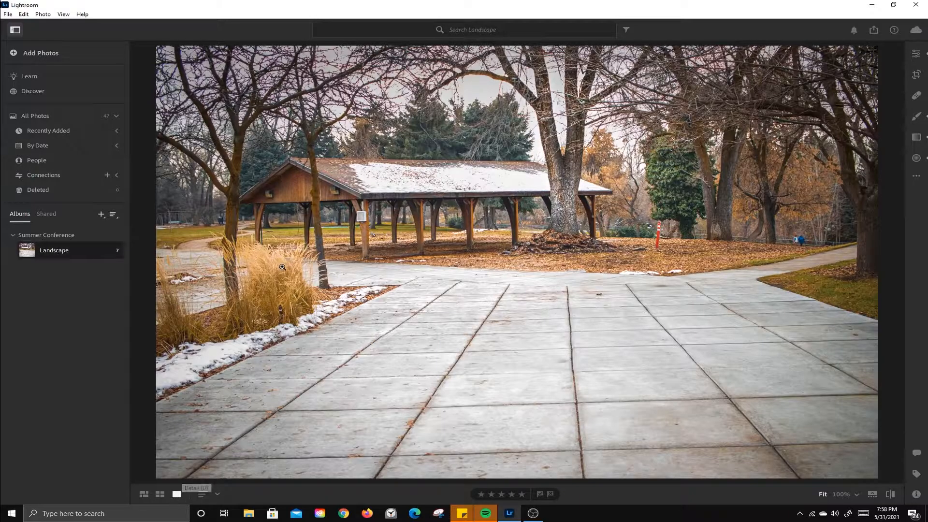
left_click(160, 494)
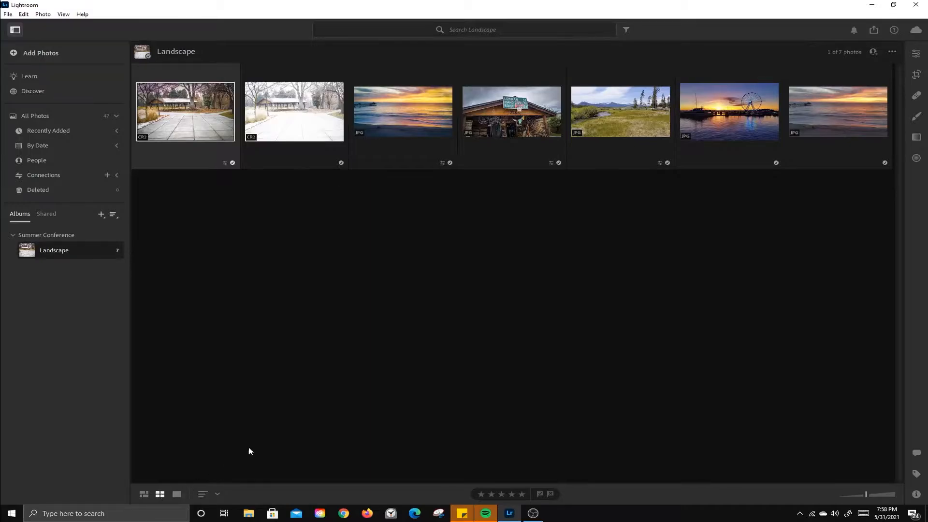
- Bring up the little-redfish-lake photo for import review into the Landscape album, and cancel the import
left_click(11, 54)
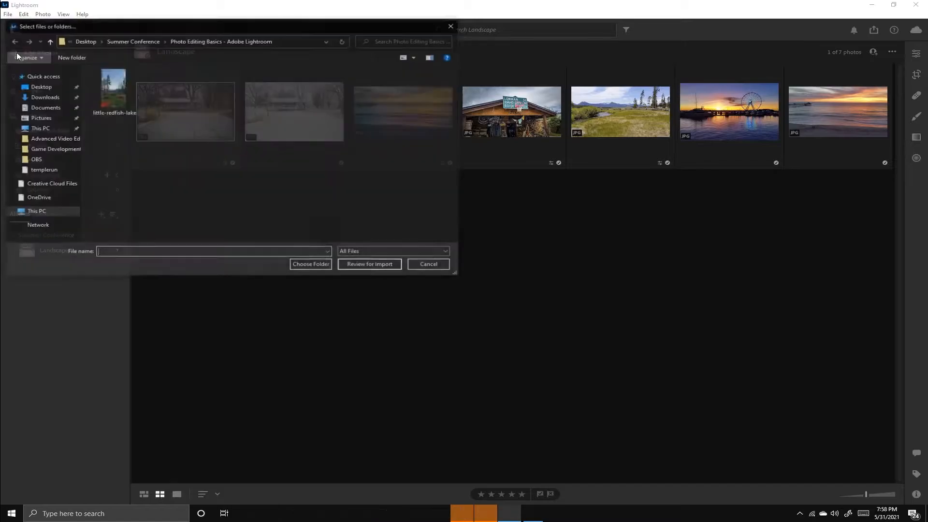
left_click(112, 91)
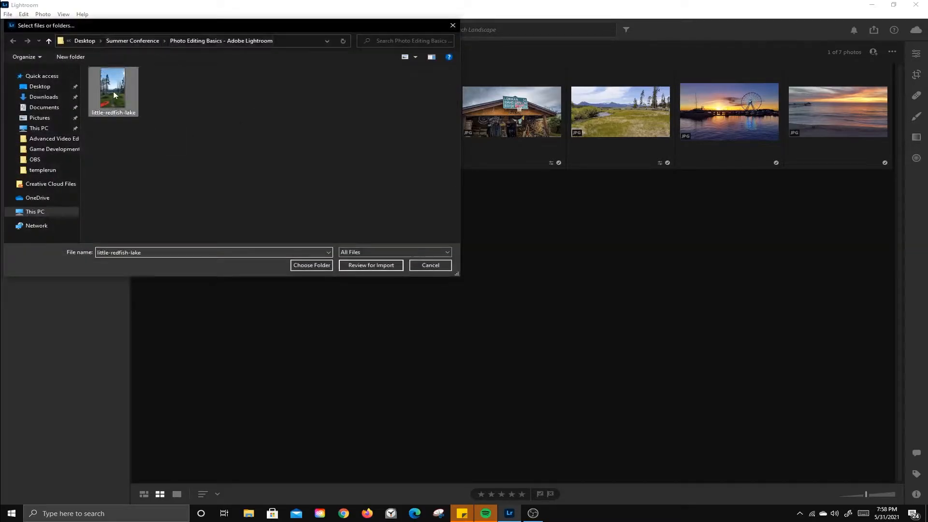
left_click(354, 266)
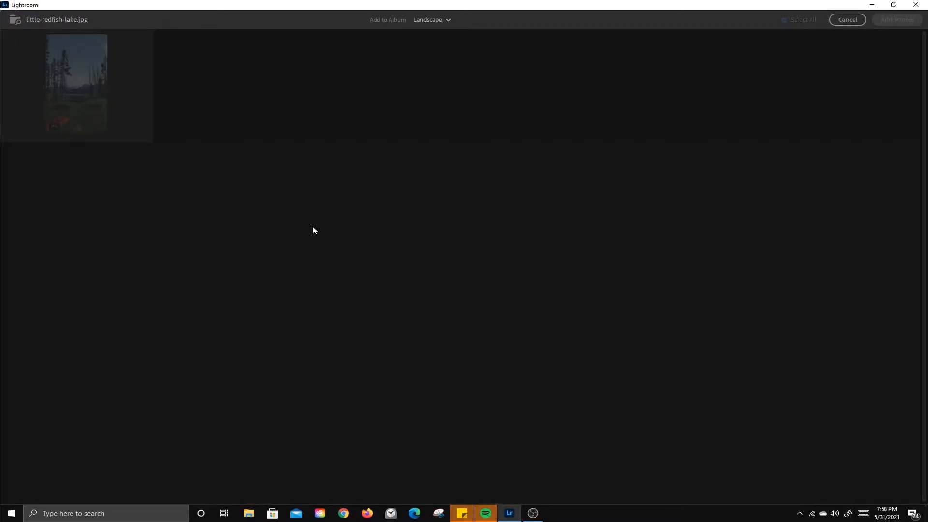
mouse_move(90, 126)
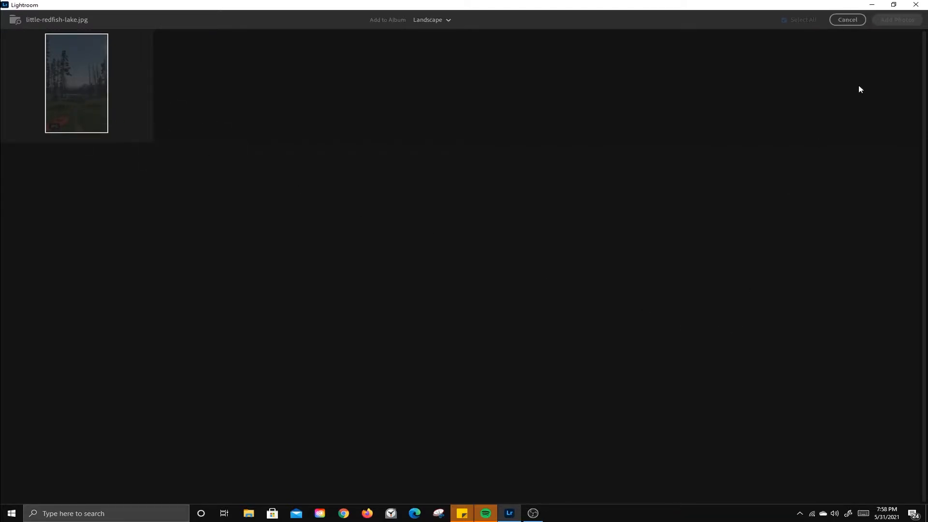
left_click(848, 20)
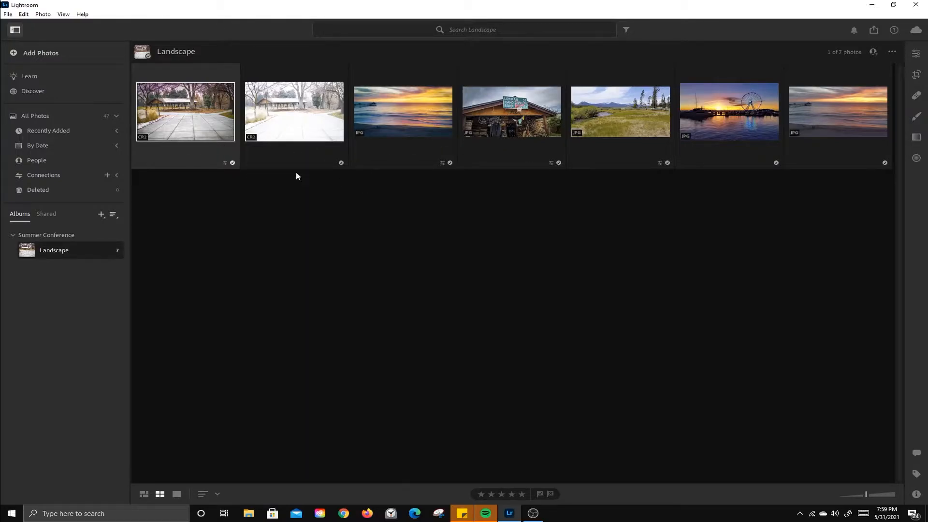
- View the edited pavilion photo at full size, and open its overexposed, unedited version in the single-photo view
left_click(273, 117)
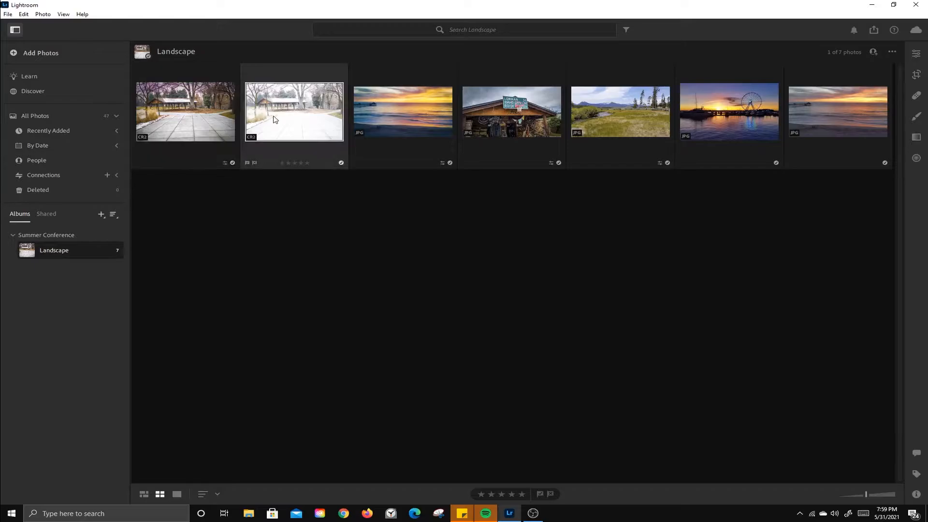
double_click(207, 133)
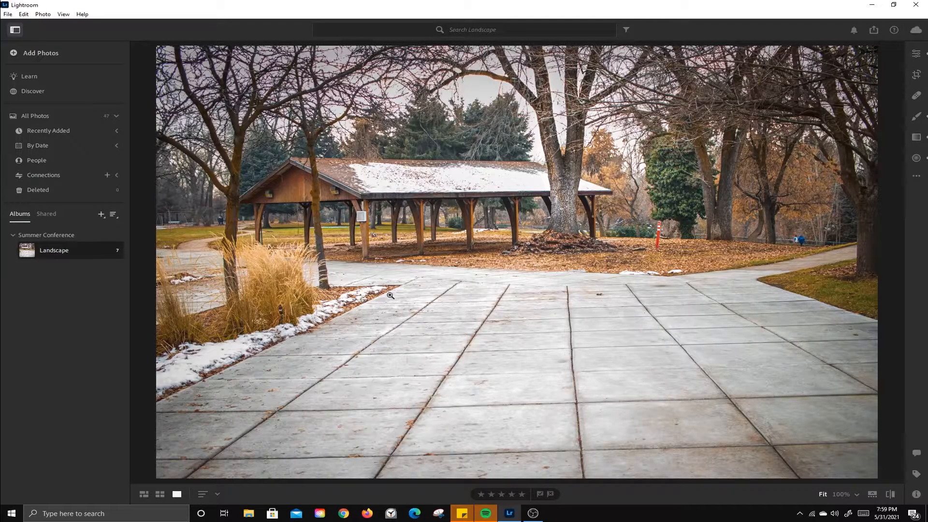
left_click(160, 494)
left_click(303, 122)
double_click(302, 120)
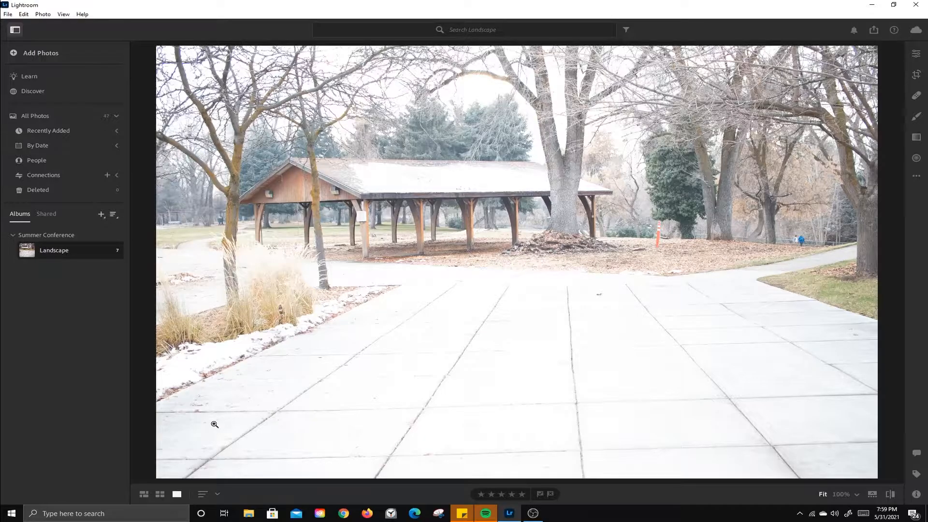
- View the unedited beach sunset photo at full size, and open its edited, more colourful version in the single-photo view
left_click(160, 493)
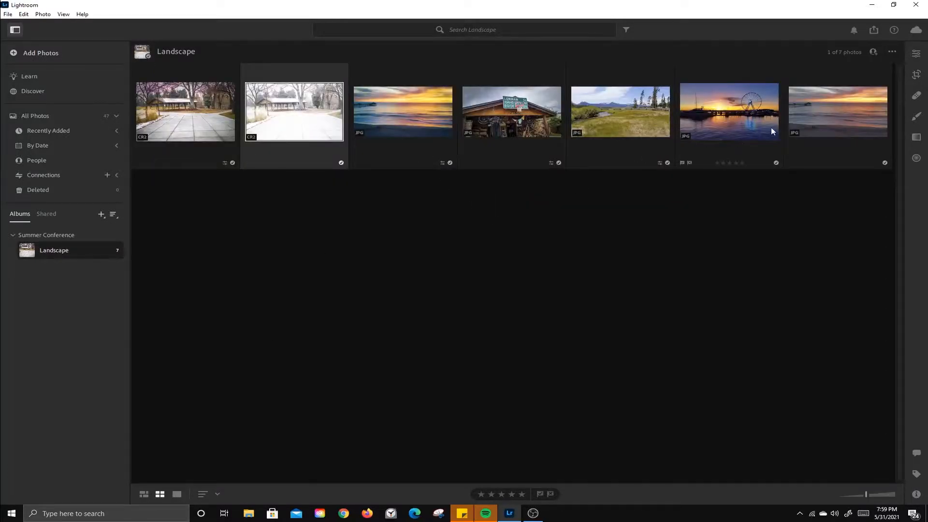
double_click(860, 117)
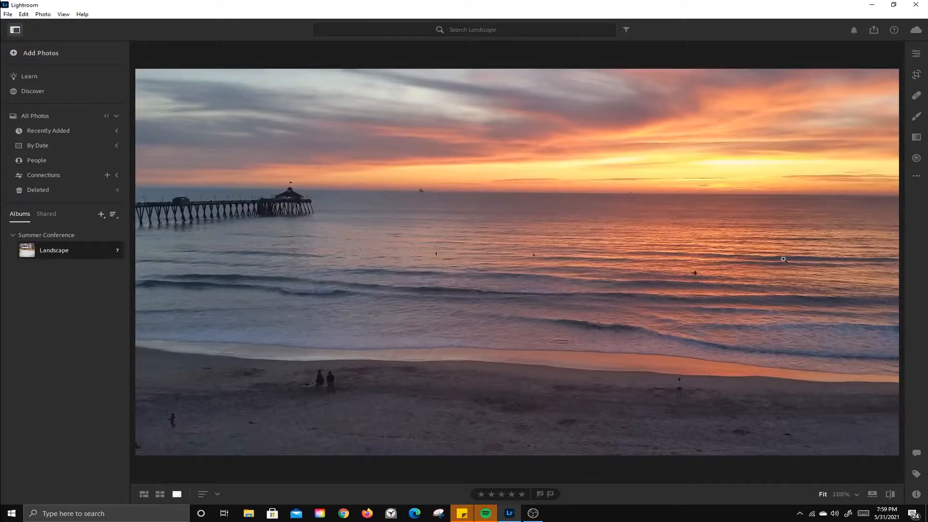
left_click(160, 494)
double_click(419, 112)
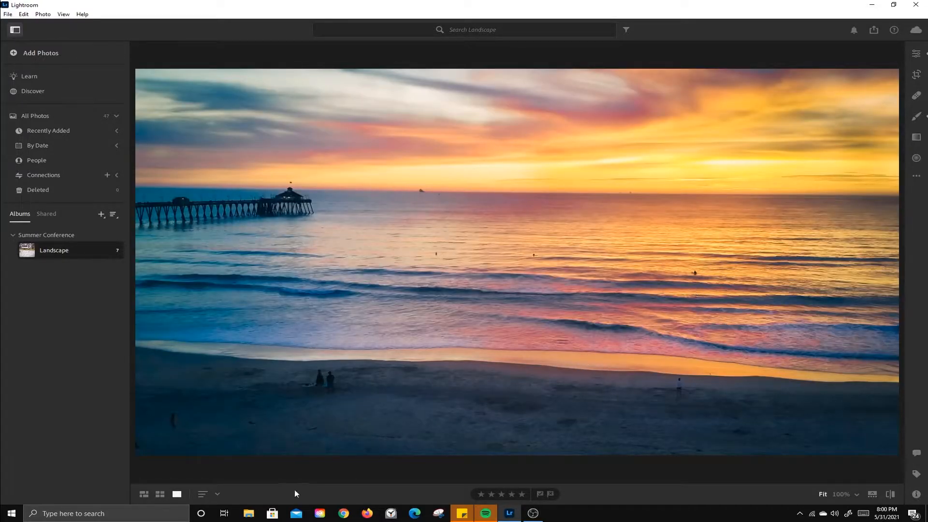
- Open the edited log-shed photo with the Lowman road sign from the Landscape album in the single-photo view
left_click(159, 494)
left_click(513, 103)
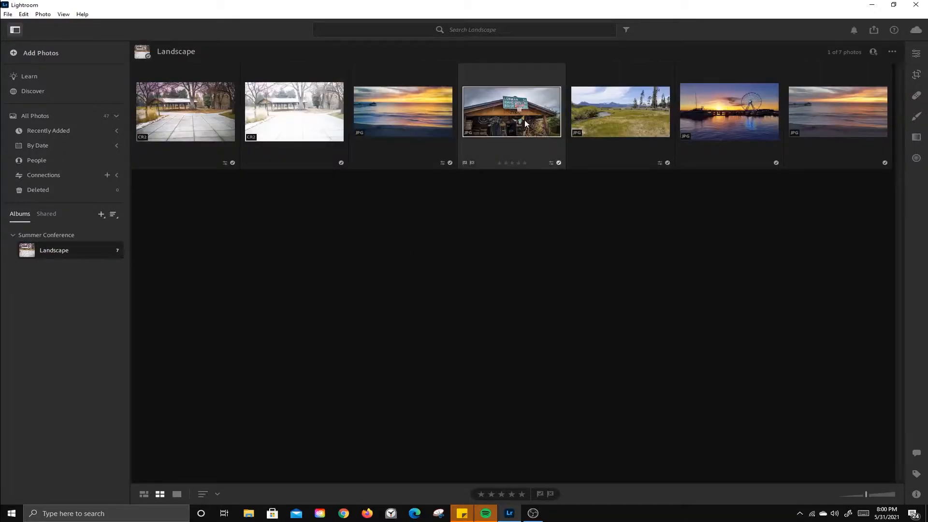
double_click(523, 114)
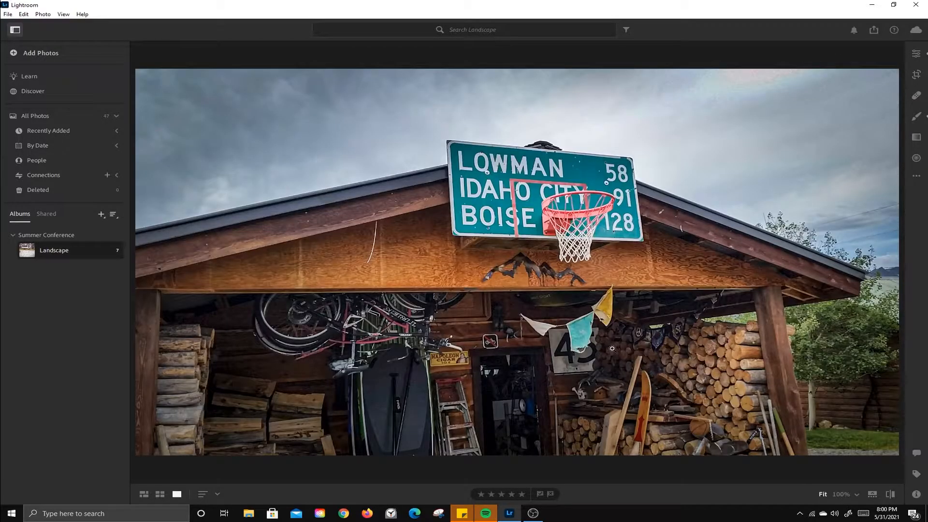
- Duplicate the log-shed photo from the Landscape grid, and check the cloud storage and syncing status
left_click(160, 494)
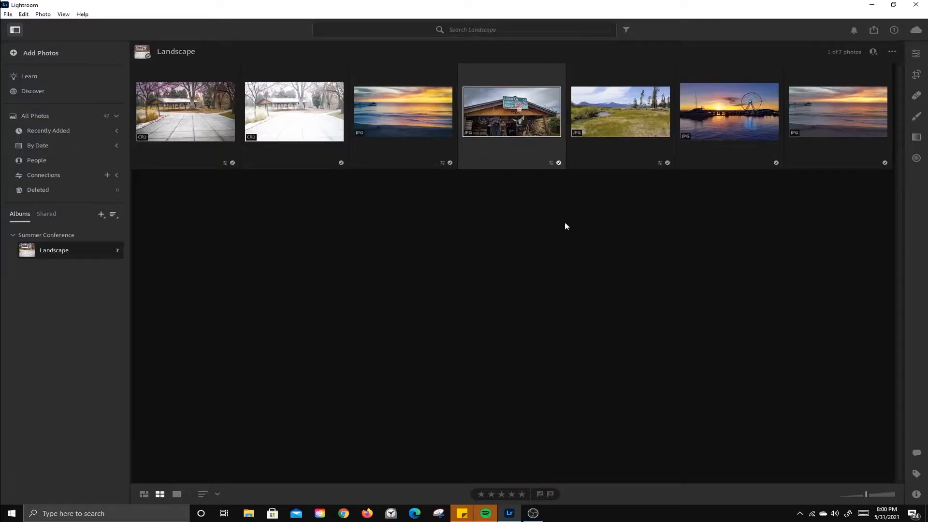
right_click(488, 101)
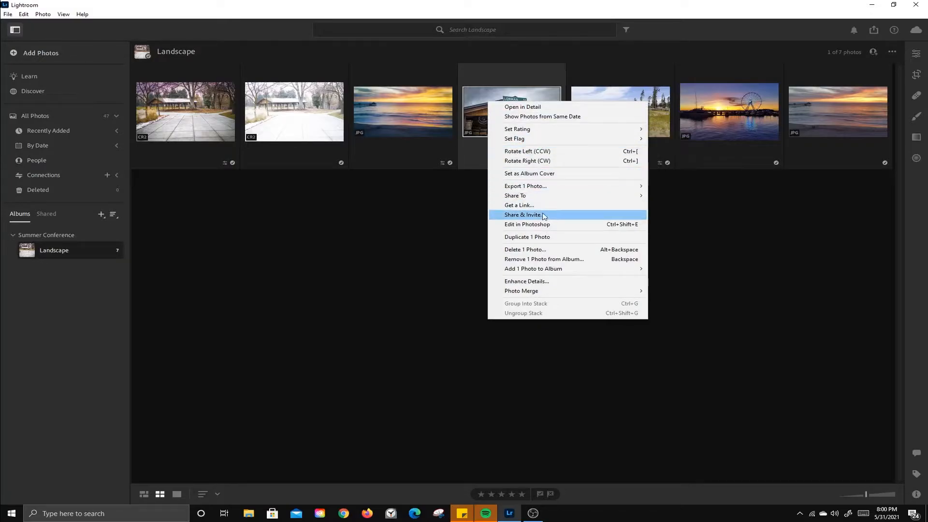
left_click(535, 237)
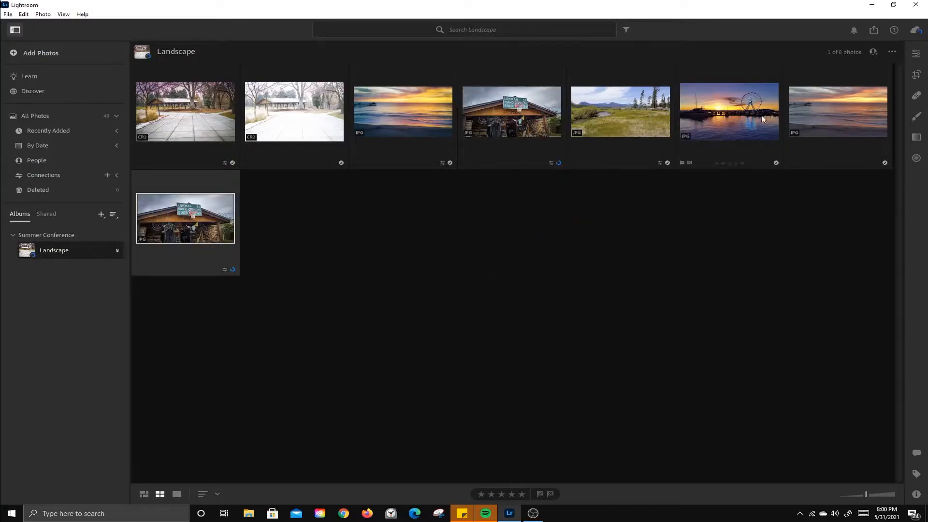
left_click(916, 31)
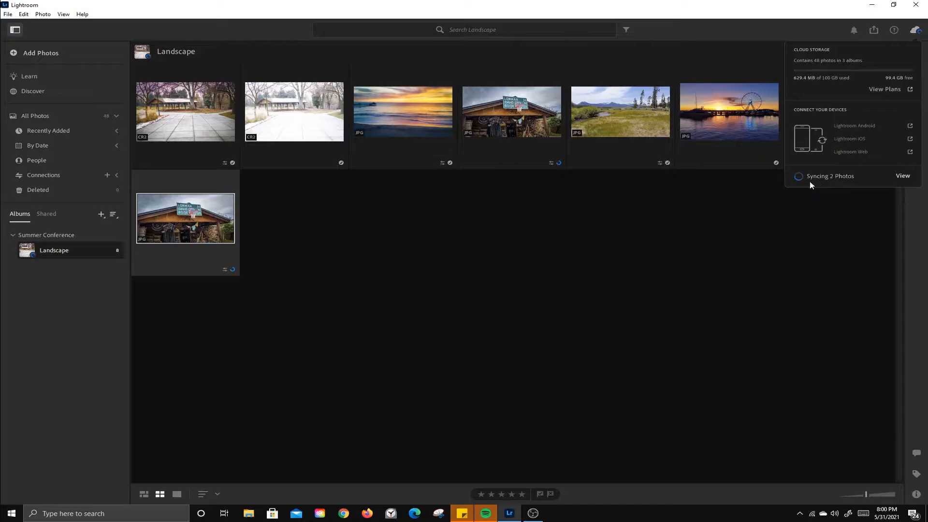
left_click(752, 239)
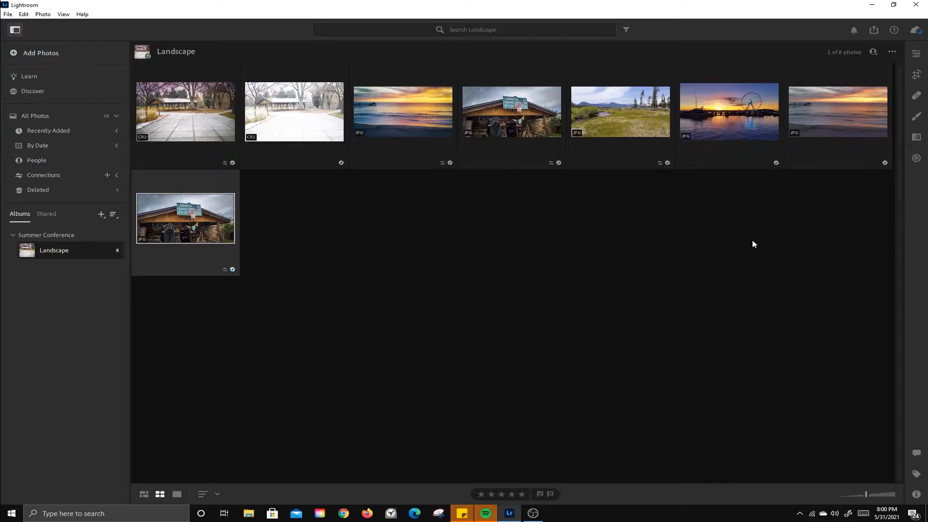
- Open the duplicated log-shed photo at full size and reset all its edits
mouse_move(231, 220)
double_click(211, 229)
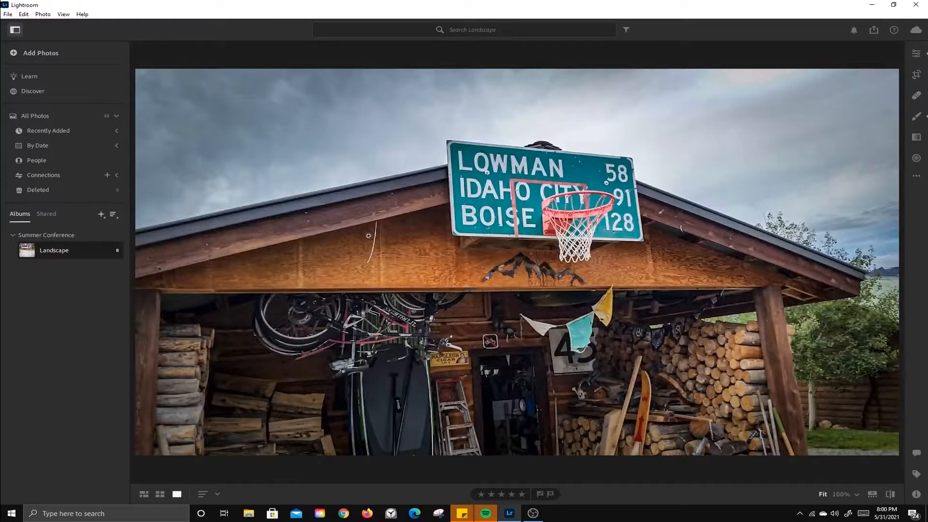
left_click(43, 14)
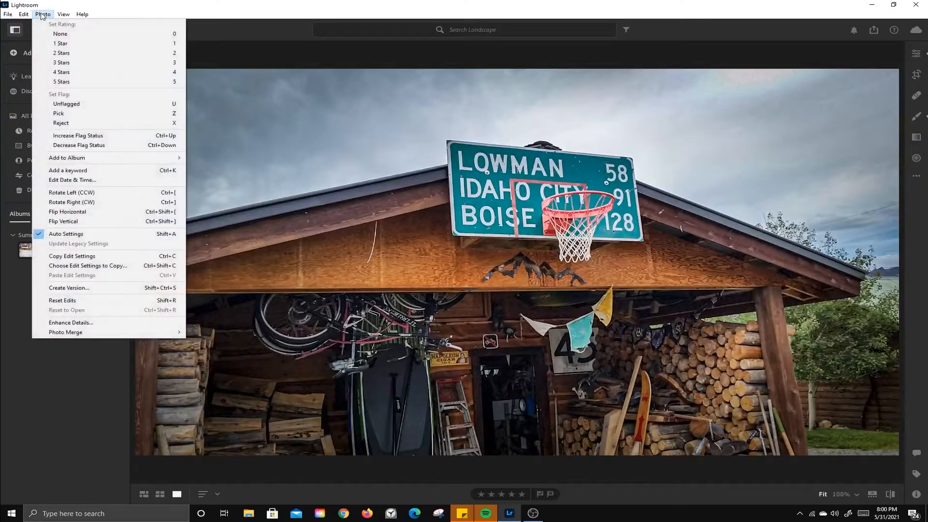
left_click(62, 300)
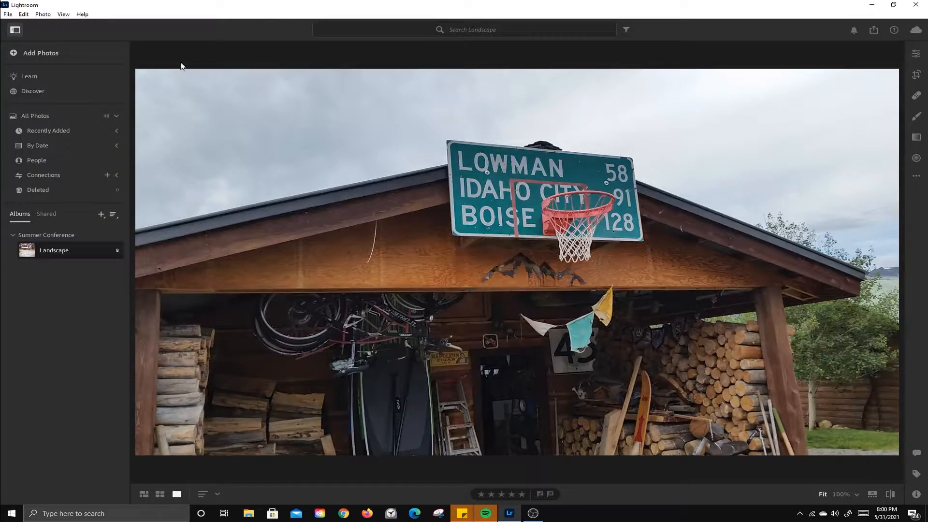
- Open the edited log-shed photo from the album grid, inspect its details at 100% and return to the fitted view
left_click(160, 494)
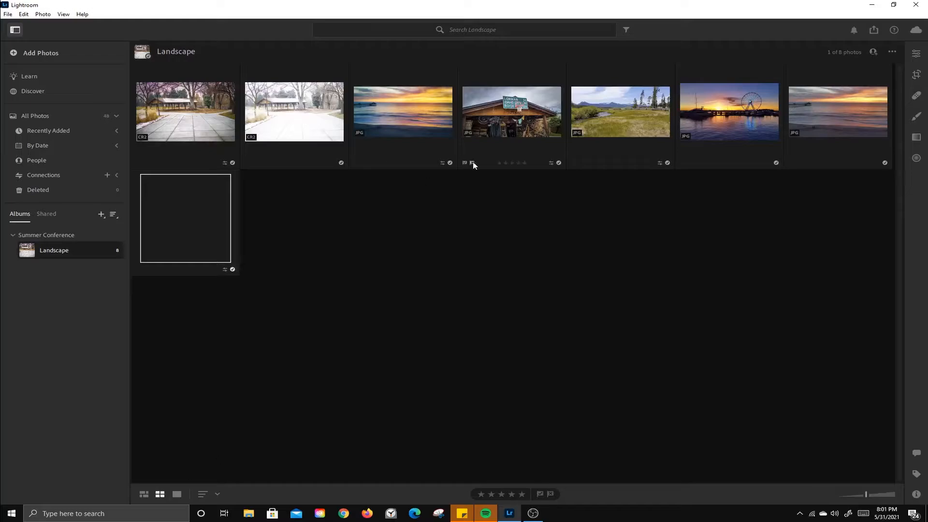
double_click(516, 119)
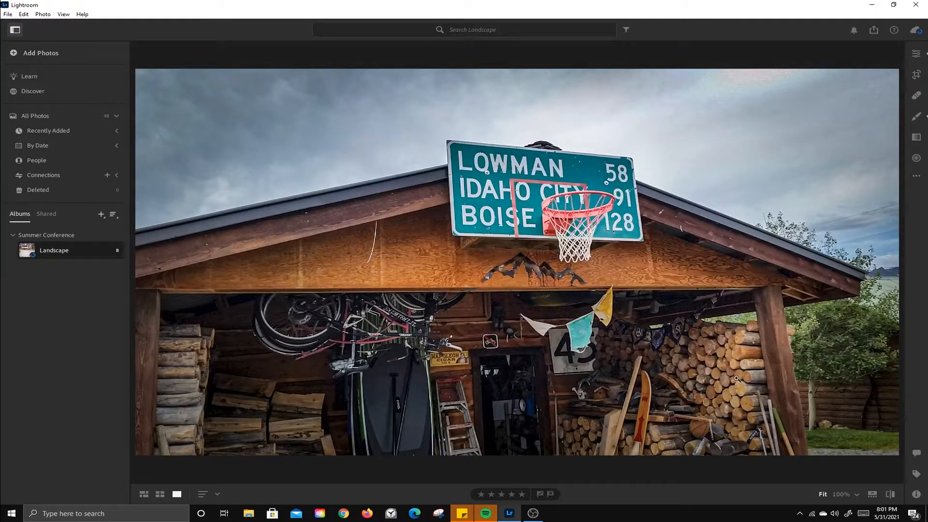
left_click(747, 374)
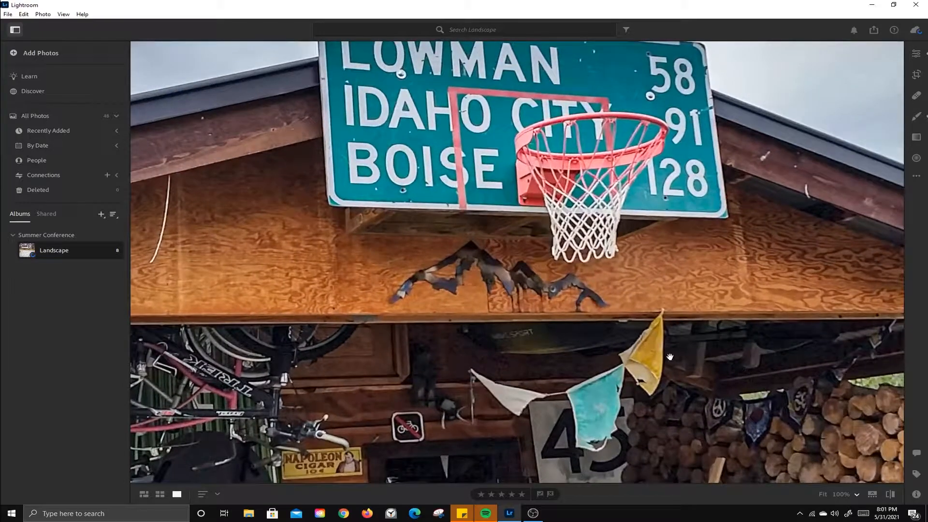
scroll(670, 357, "down", 5)
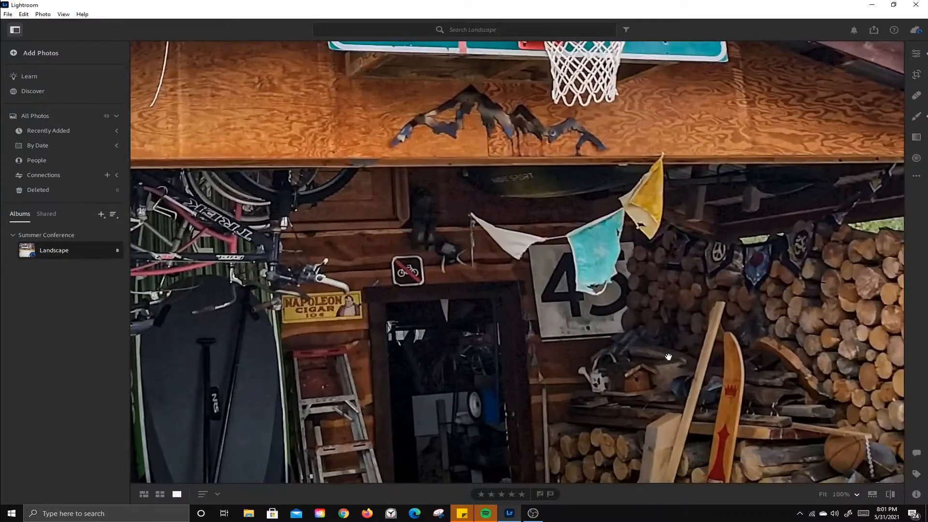
left_click(668, 356)
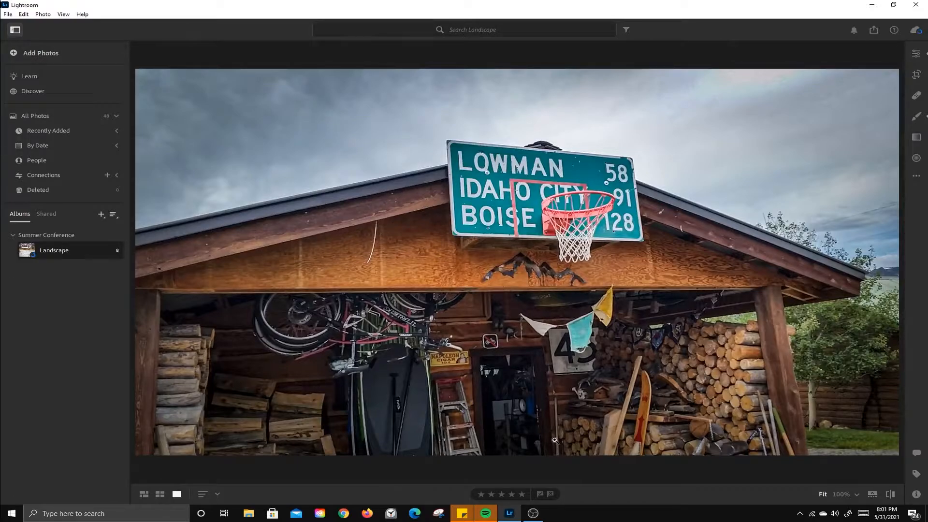
- Compare the edited log-shed photo with its original several times, ending on the edited version
left_click(890, 494)
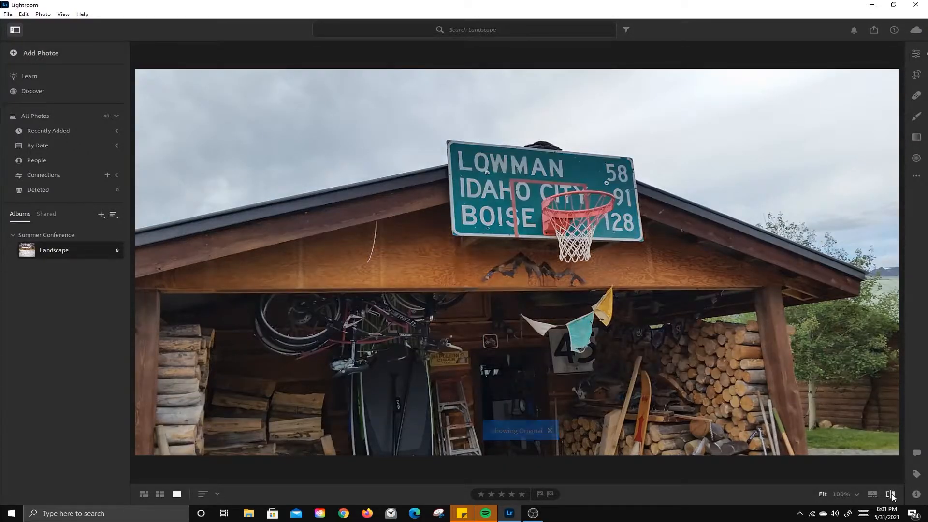
left_click(891, 494)
left_click(891, 494)
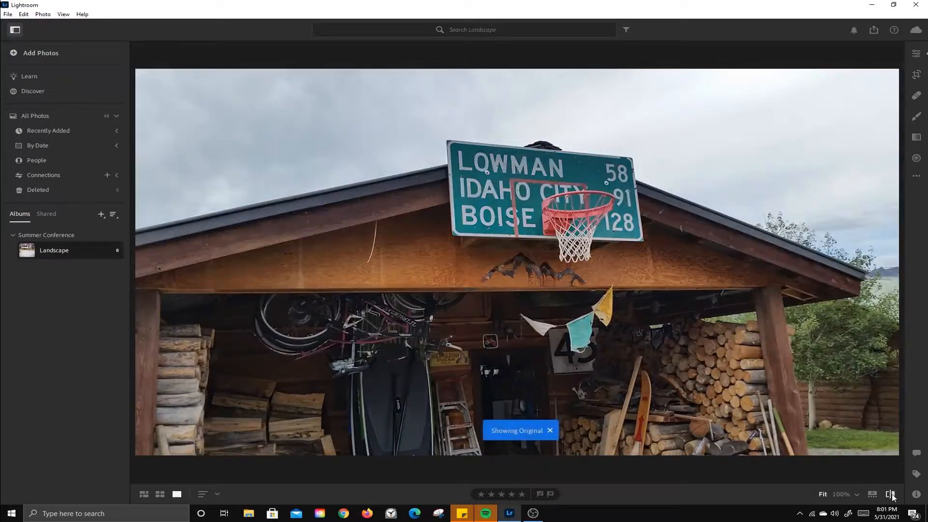
left_click(892, 494)
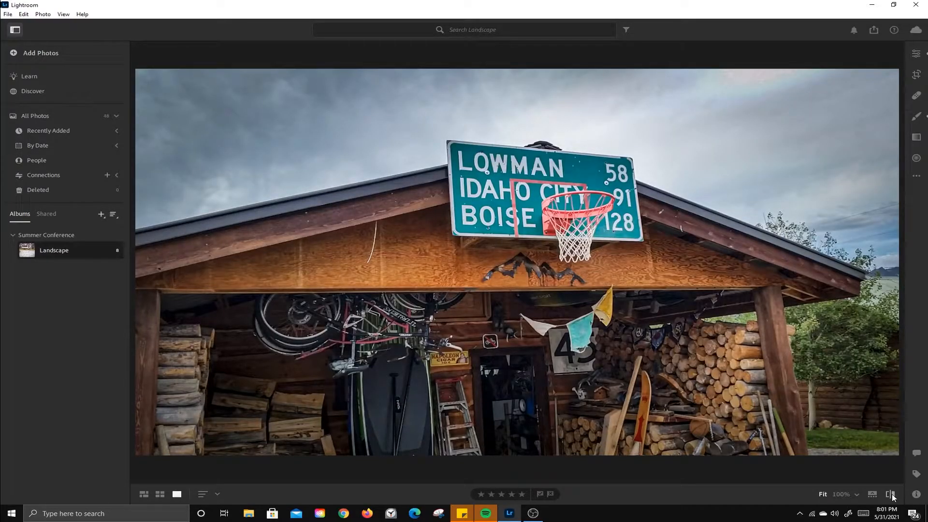
left_click(891, 494)
left_click(891, 494)
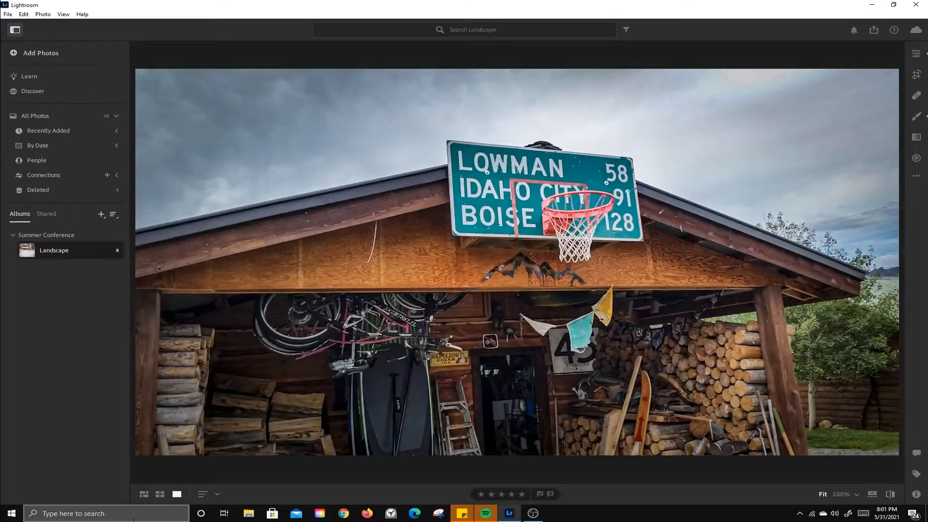
- Open the edited beach sunset photo and compare it with its original, ending on the edited version
left_click(160, 494)
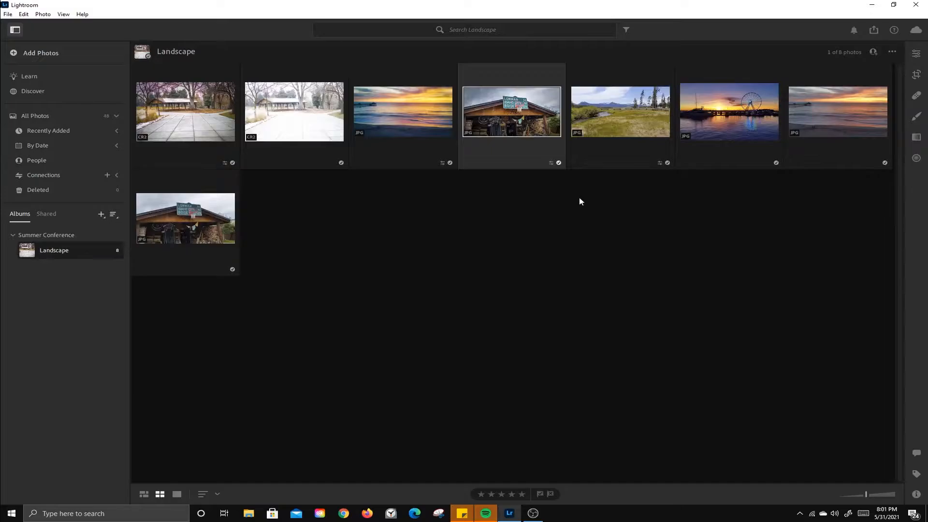
double_click(420, 117)
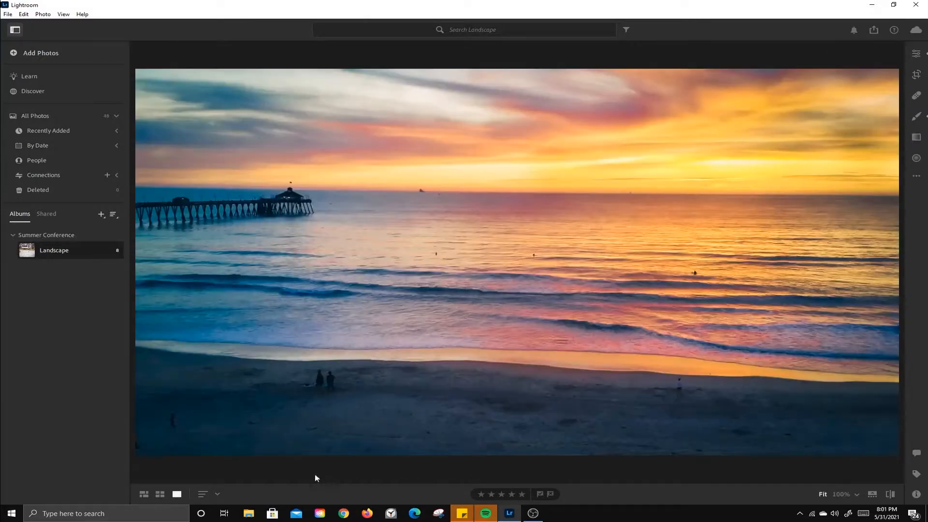
left_click(889, 494)
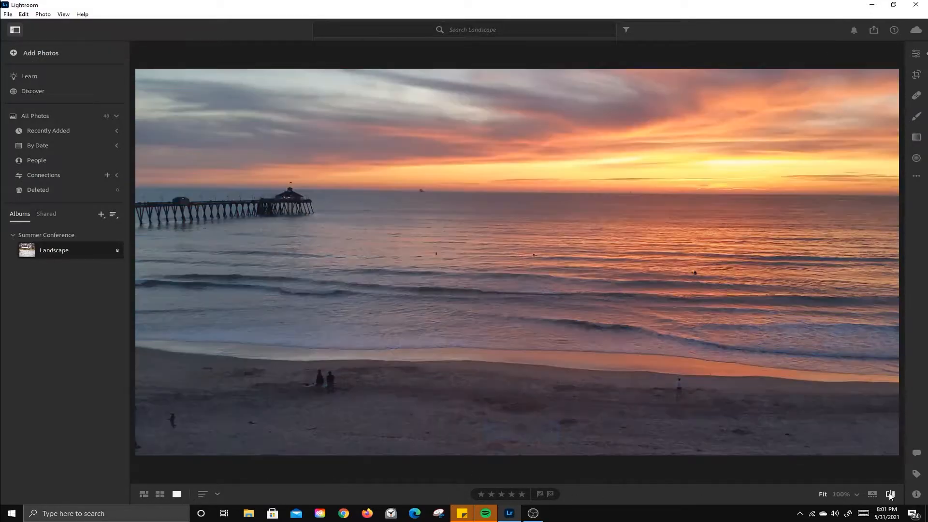
left_click(890, 494)
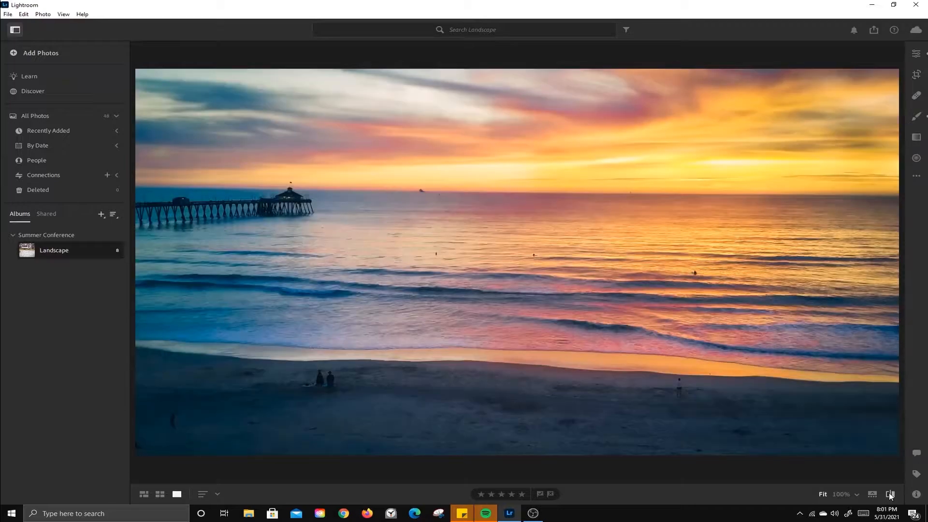
left_click(889, 494)
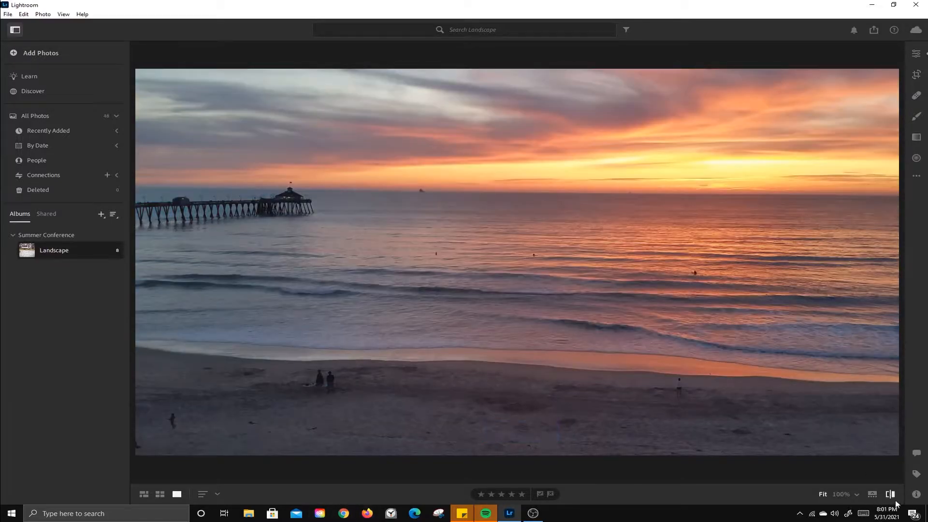
left_click(890, 493)
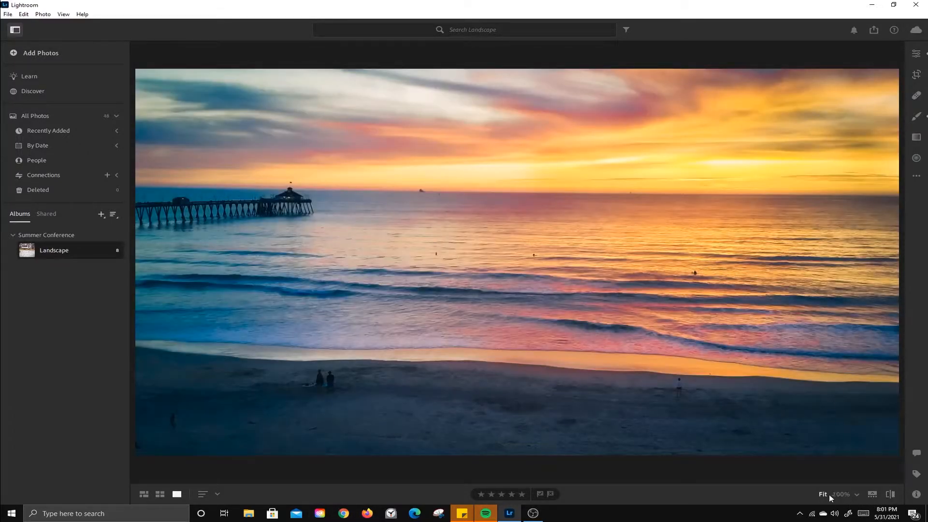
- Review the available zoom levels without choosing one, and show and hide the filmstrip beneath the beach sunset photo
left_click(857, 494)
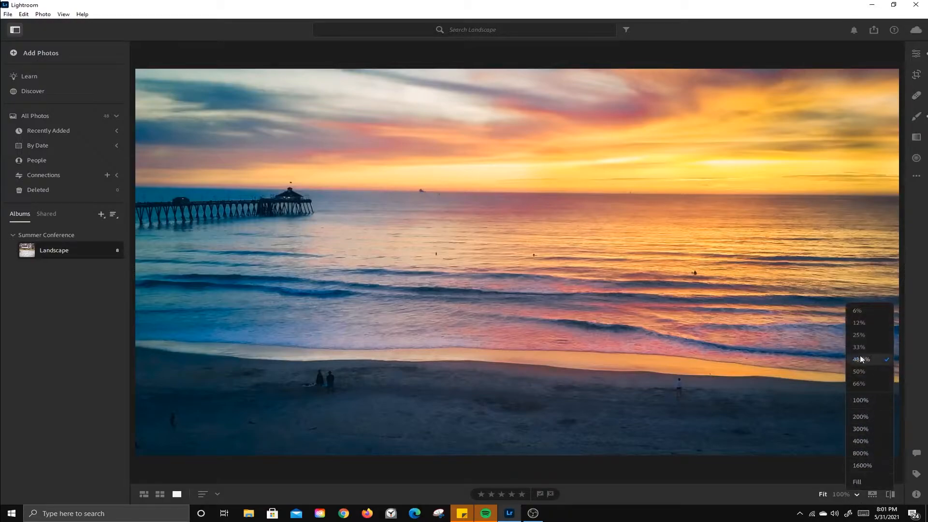
left_click(769, 492)
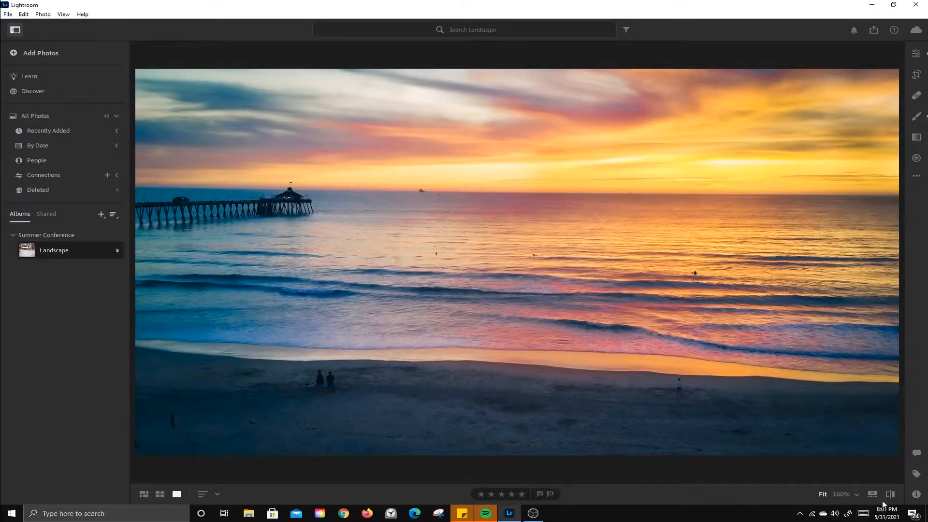
left_click(872, 494)
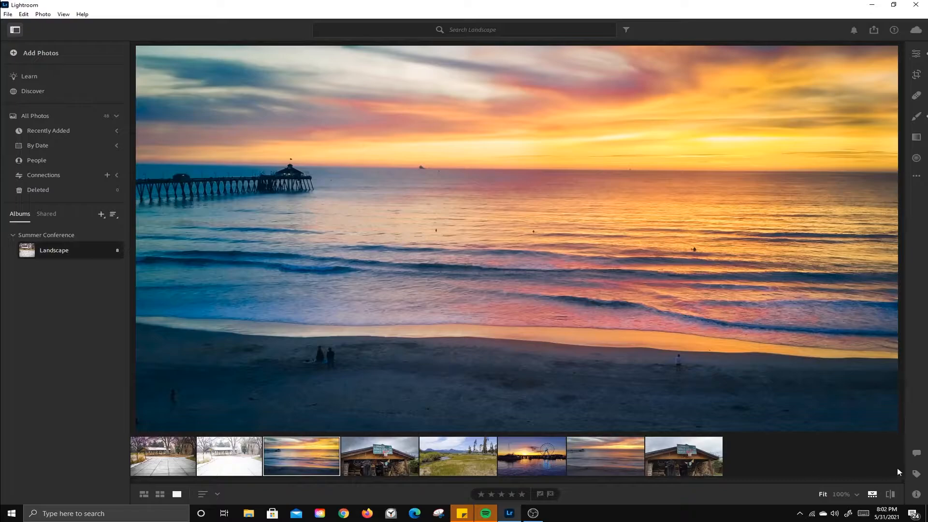
left_click(870, 494)
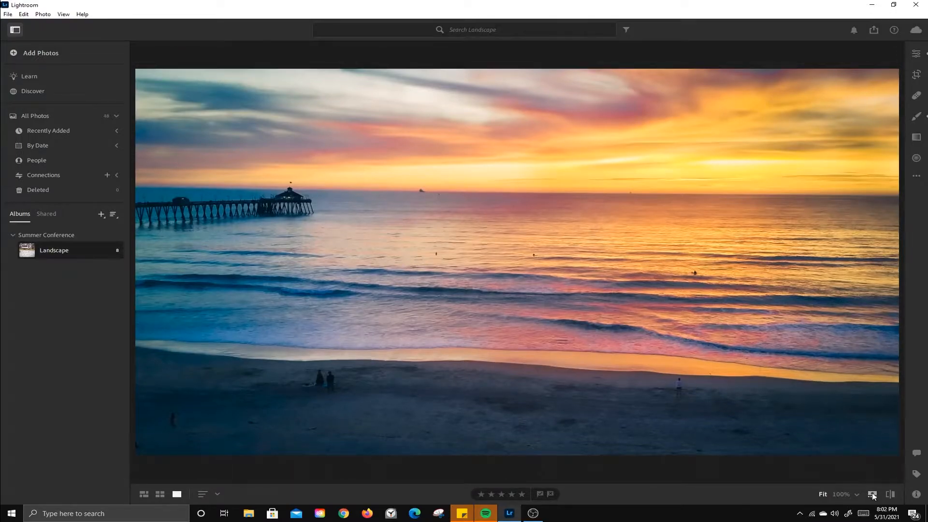
- View the beach sunset photo's likes and comments, and display its keywords
left_click(918, 455)
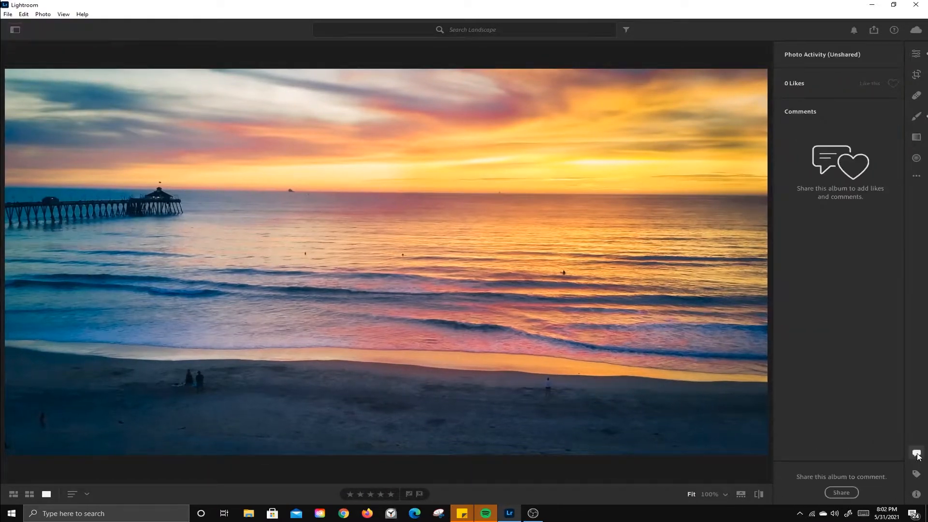
left_click(918, 456)
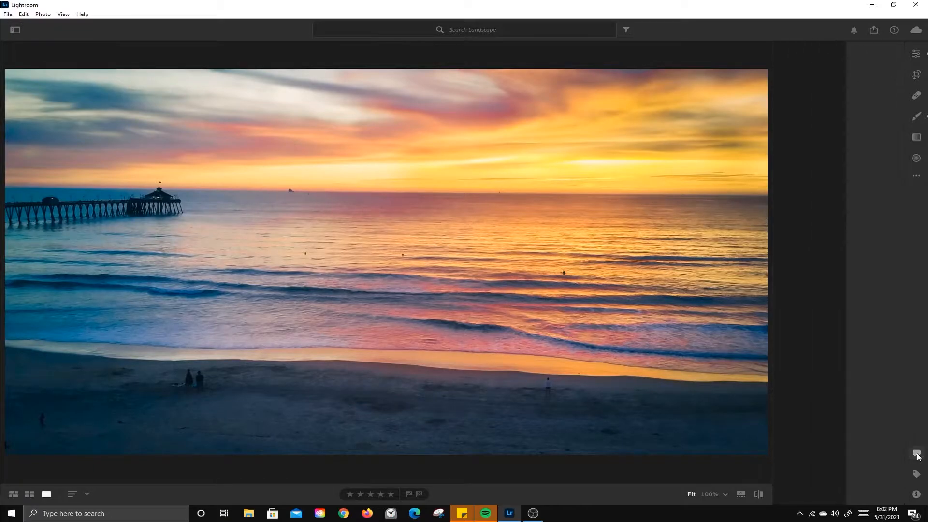
left_click(918, 475)
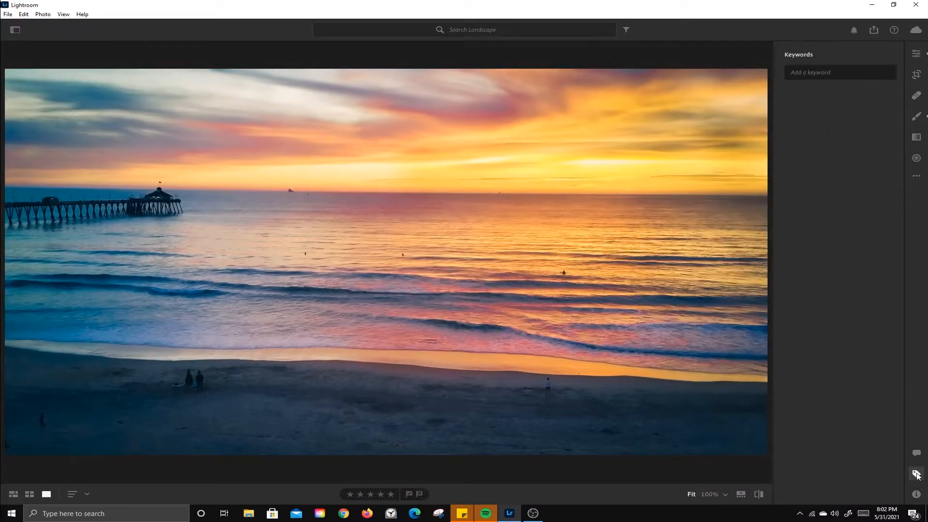
- Hide the keywords, display the photo filters, and look over the Type and Camera filters without applying any
left_click(917, 474)
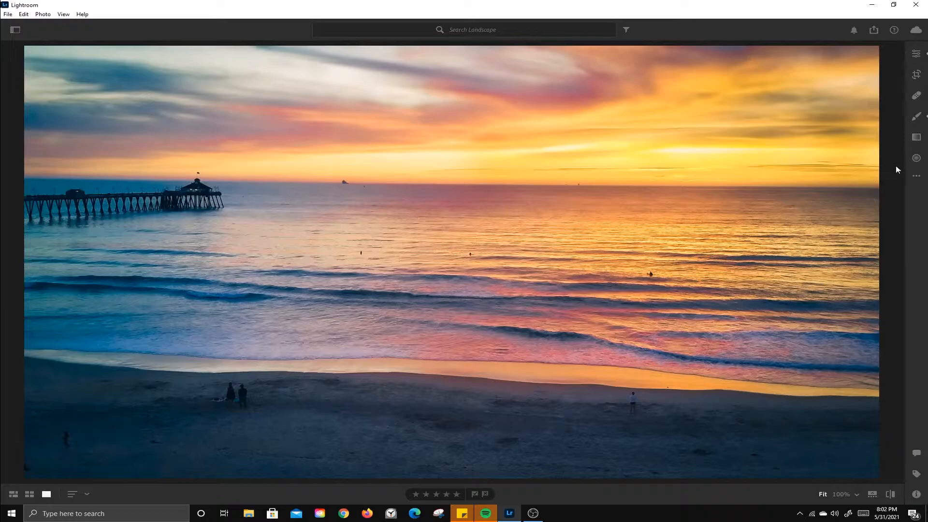
left_click(627, 29)
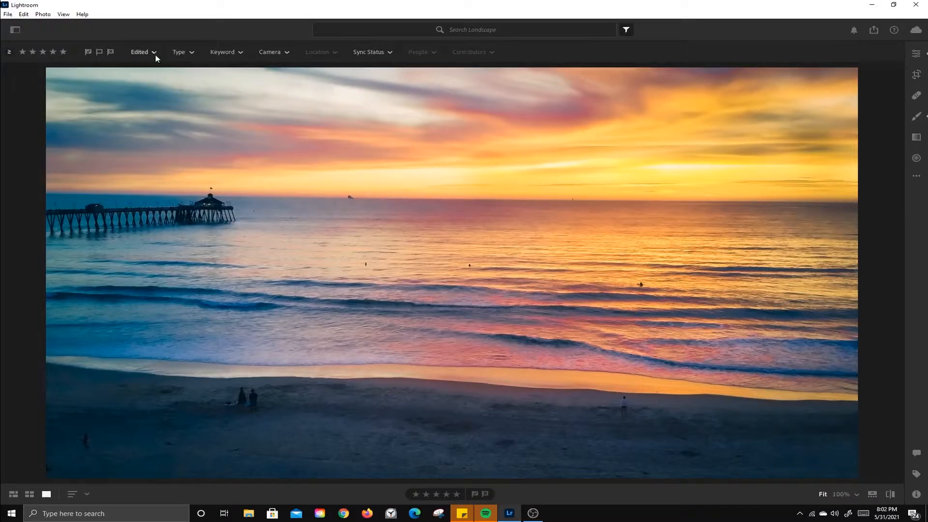
mouse_move(192, 56)
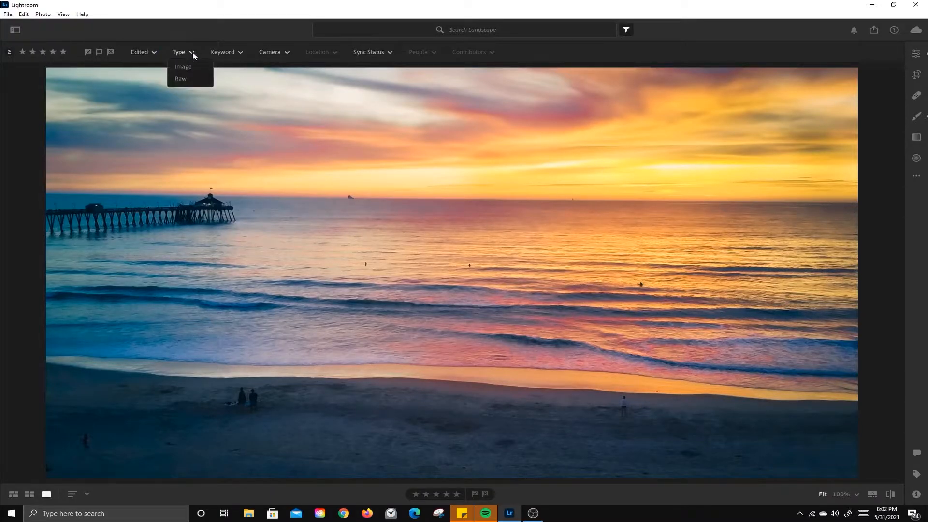
left_click(289, 52)
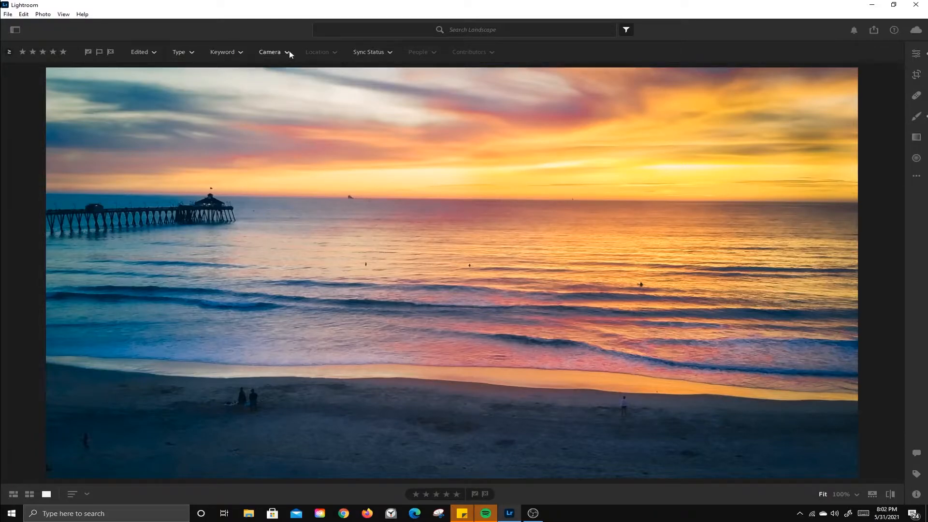
- Search the Landscape album for "park" and remove that search term
left_click(477, 29)
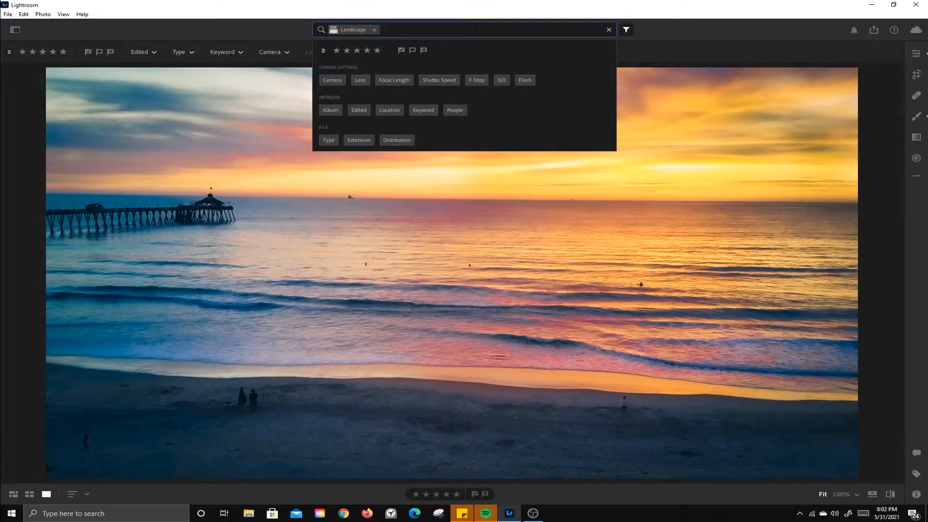
type("park")
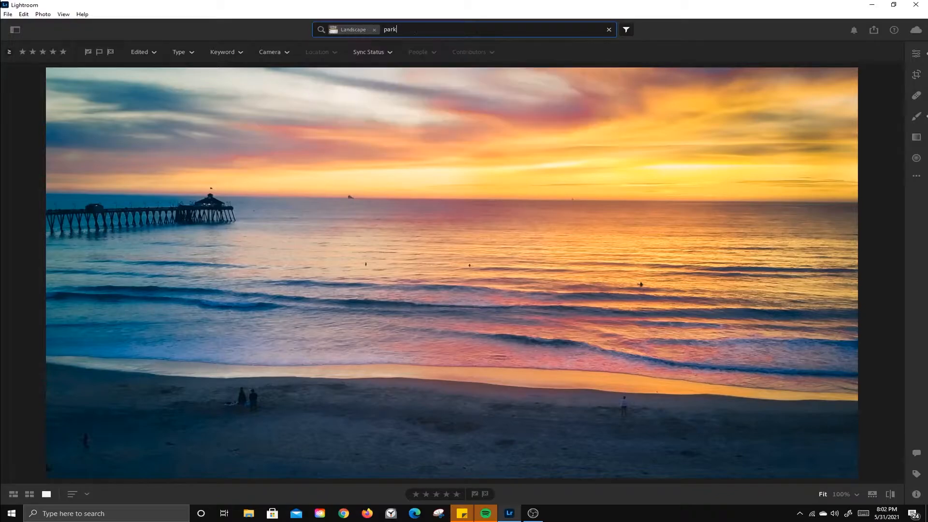
key("Return")
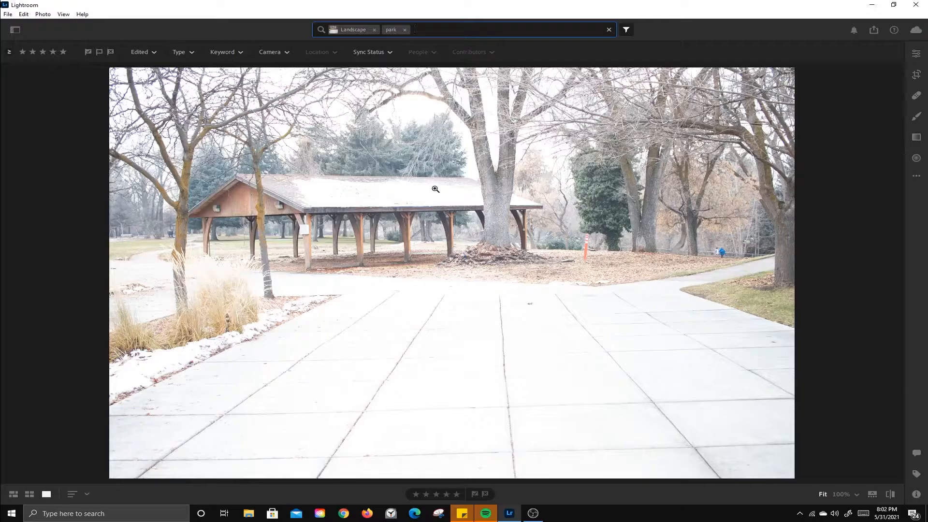
left_click(405, 30)
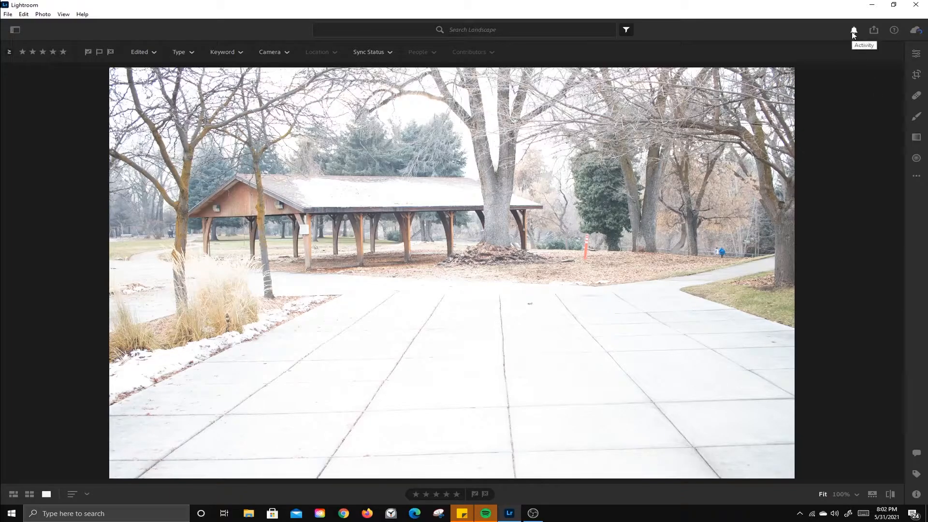
- View the help tutorials, the activity notifications, and the export and share options without choosing one
left_click(895, 31)
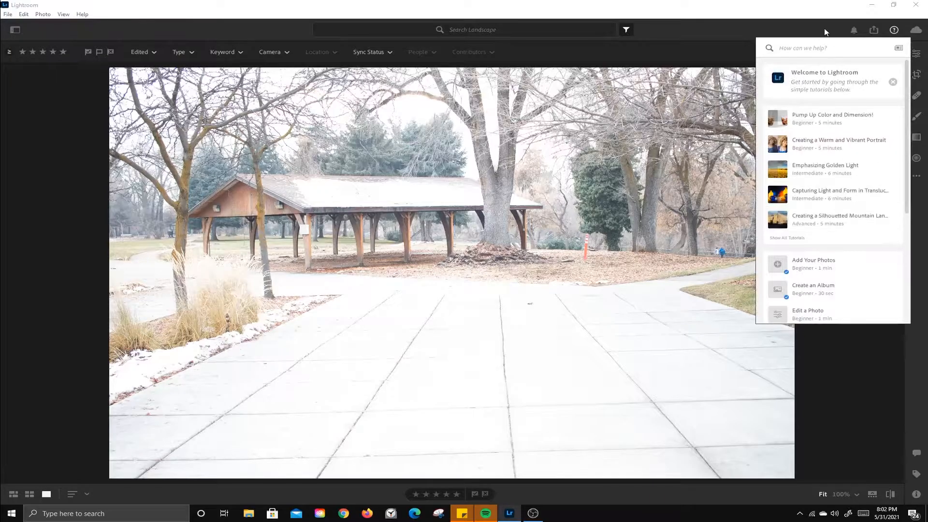
left_click(854, 30)
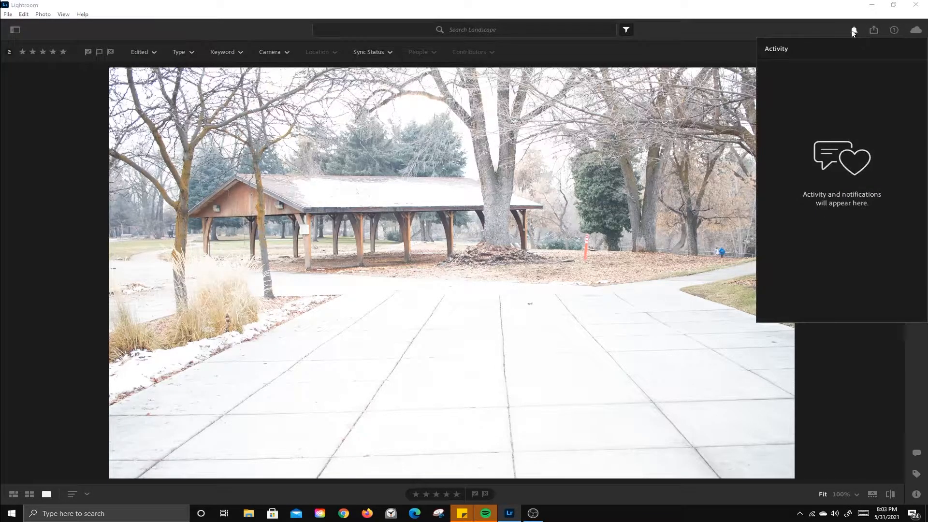
left_click(875, 31)
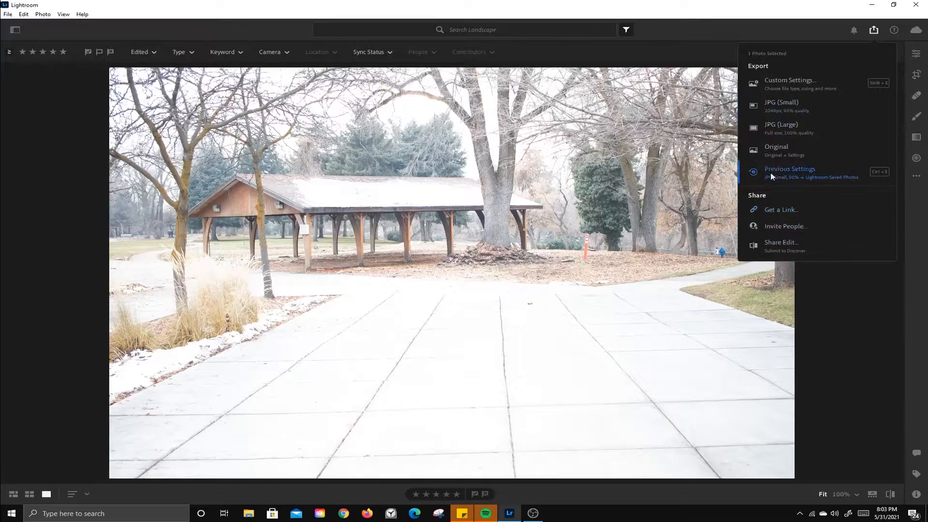
left_click(651, 57)
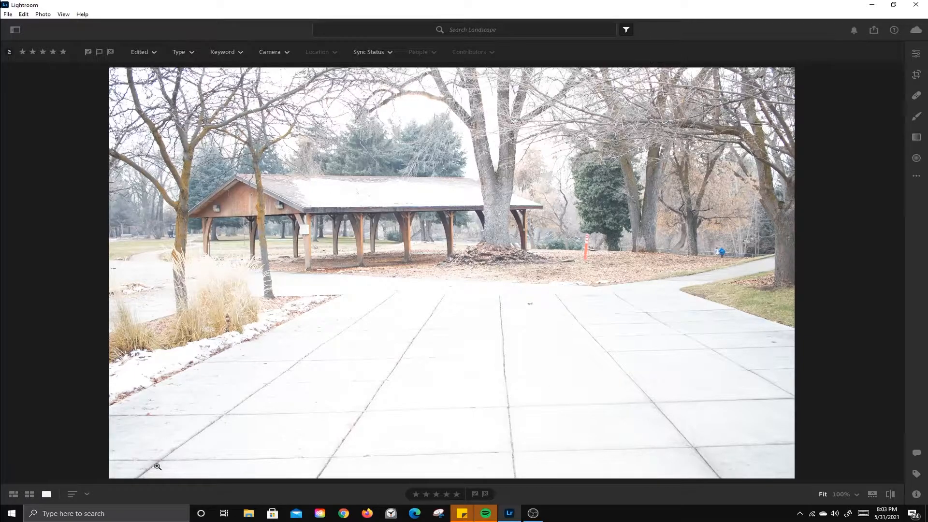
- Open the overexposed park shelter photo from the album's grid, check the additional editing options, and display the edit controls
left_click(29, 494)
left_click(162, 129)
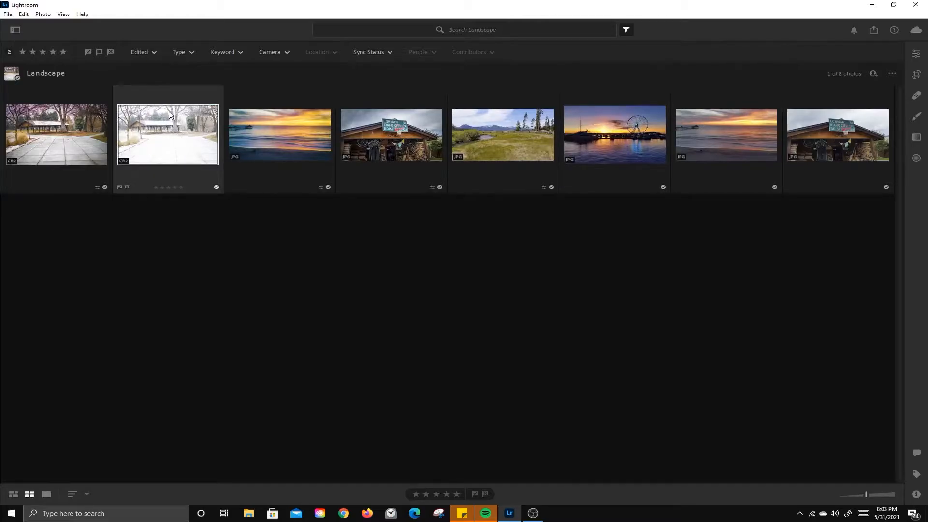
double_click(170, 139)
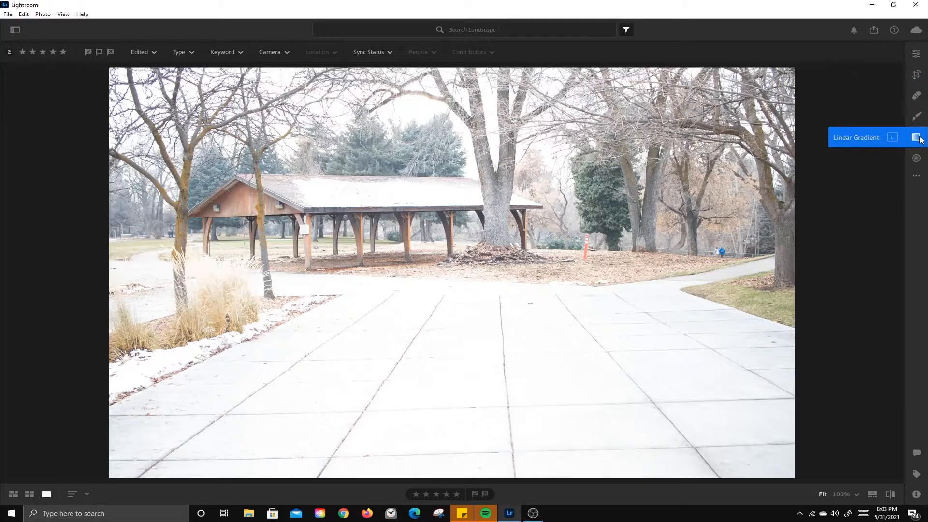
left_click(916, 176)
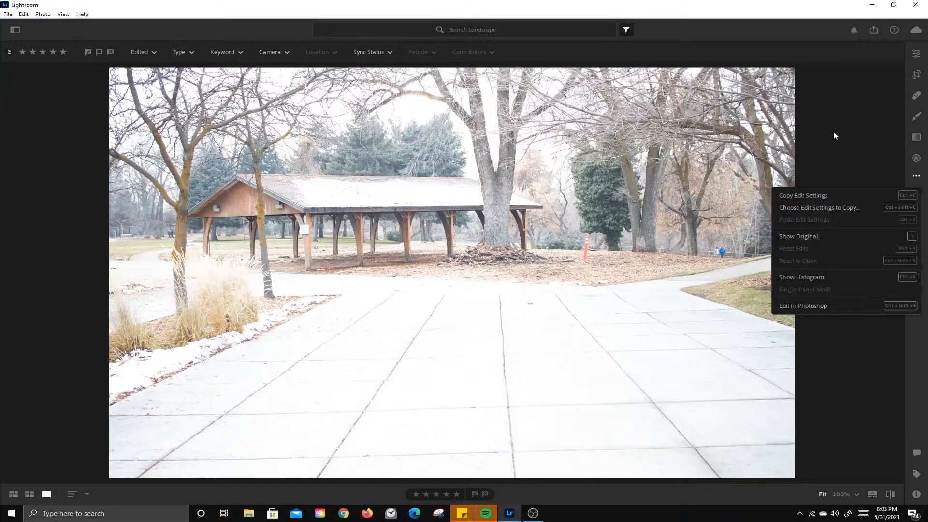
left_click(852, 127)
left_click(912, 56)
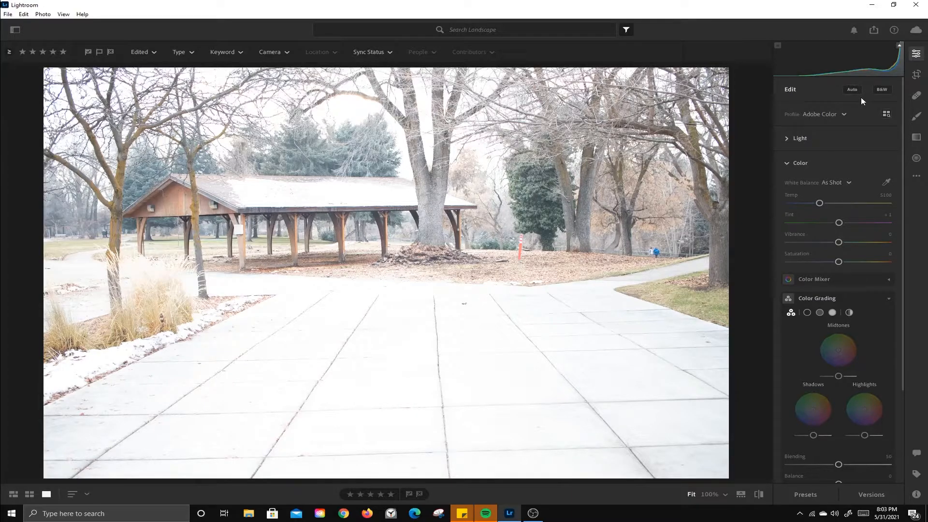
- Try the B&W and Auto adjustments on the park photo, reverting each, and review the profile choices, keeping Adobe Color
left_click(880, 91)
key("ctrl+z")
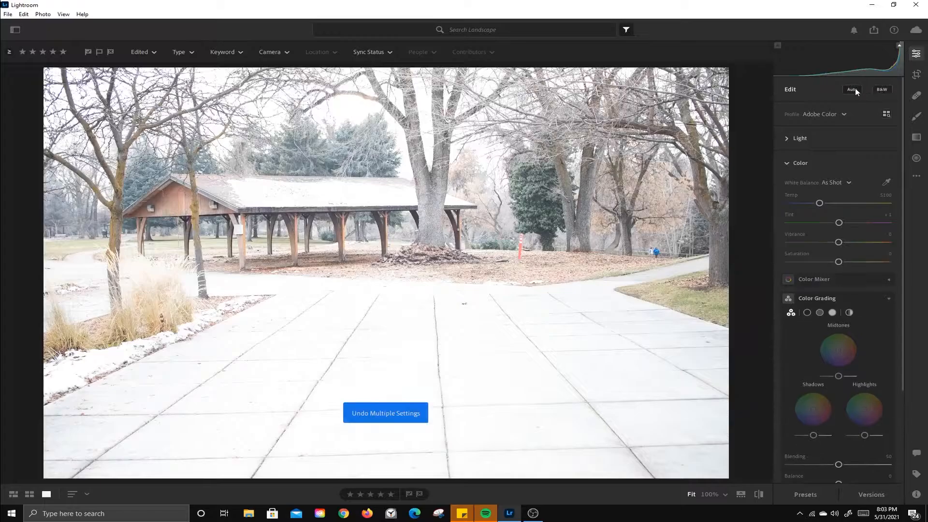
left_click(852, 89)
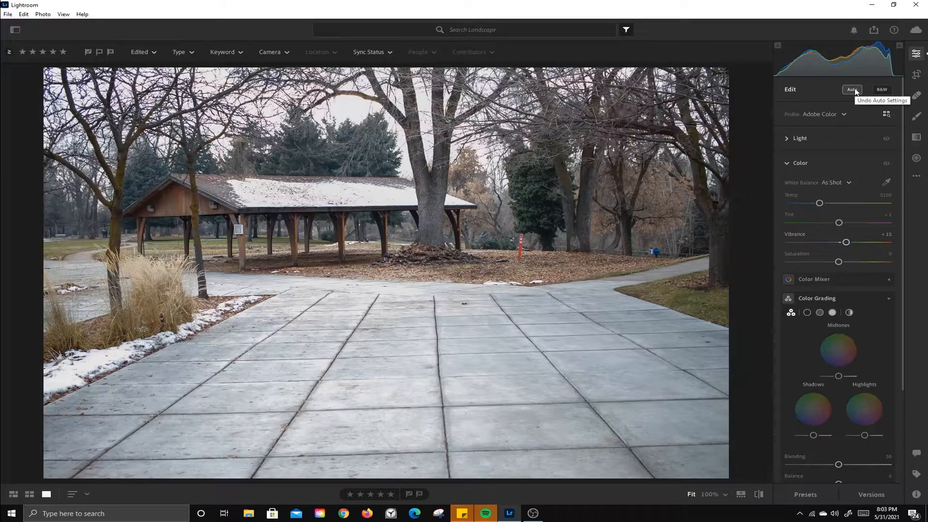
left_click(854, 88)
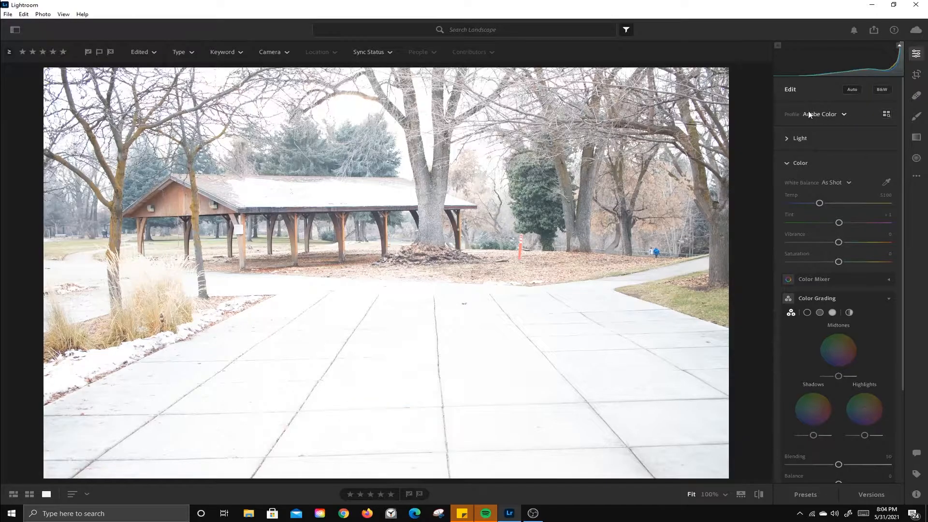
left_click(845, 114)
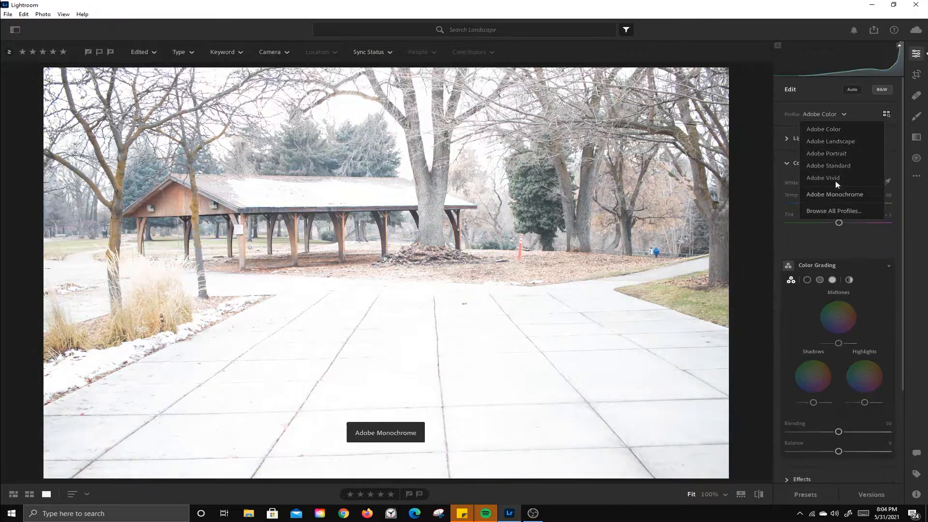
left_click(830, 128)
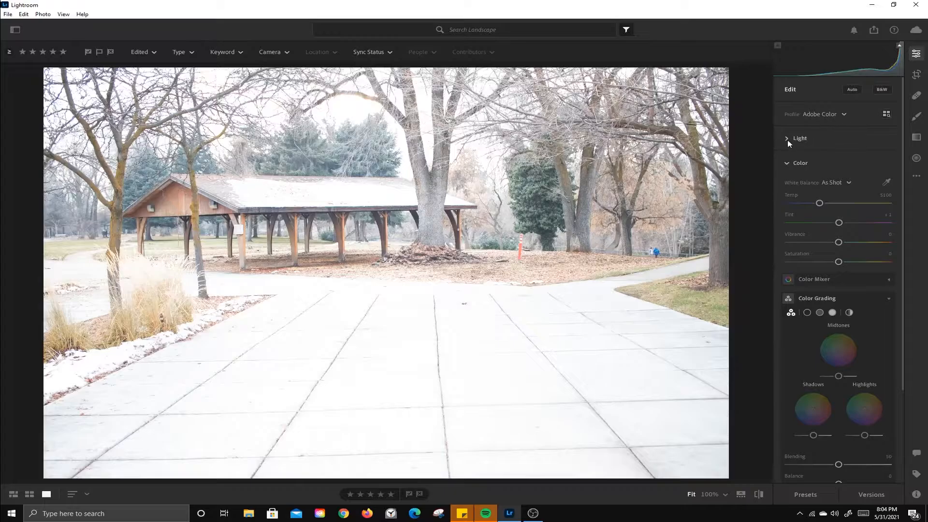
- Set the Light values to exposure -1.01, contrast +2, highlights -76, shadows -3, whites -6 and blacks +3, and preview the photo without them
left_click(788, 162)
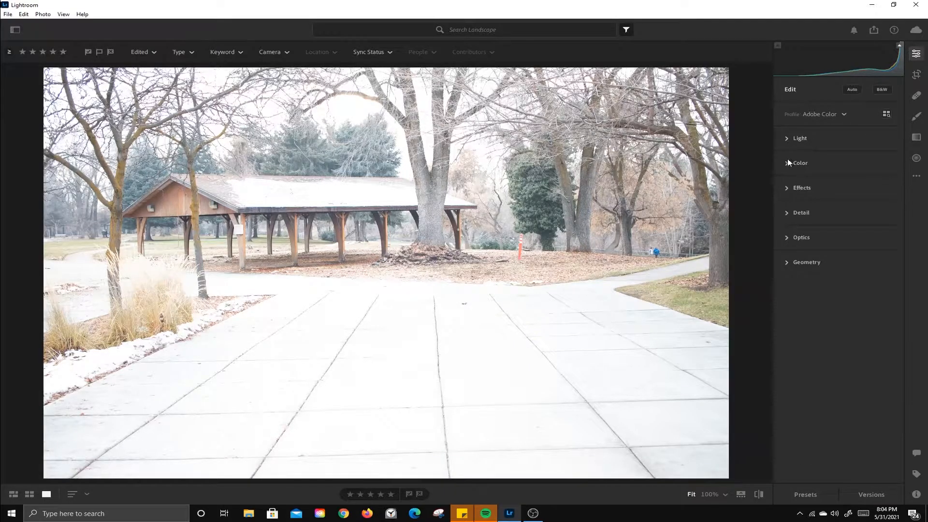
left_click(785, 138)
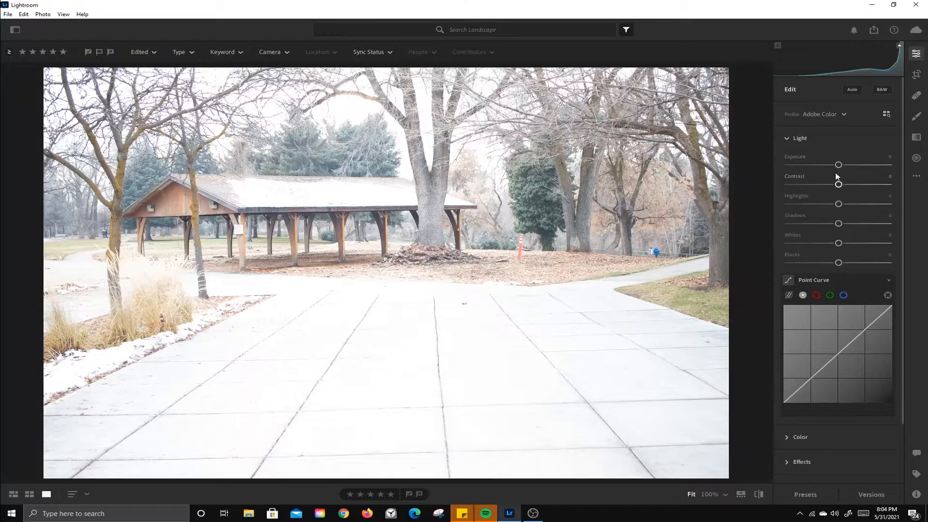
left_click_drag(839, 166, 828, 167)
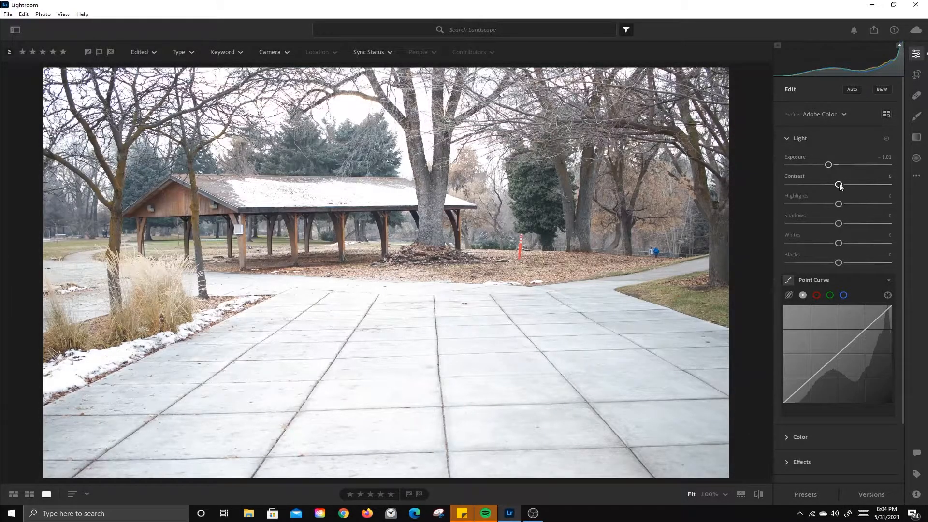
mouse_move(838, 185)
left_mouse_down()
mouse_move(790, 188)
mouse_move(900, 186)
mouse_move(833, 184)
mouse_move(840, 189)
left_mouse_up()
left_click_drag(840, 189, 841, 262)
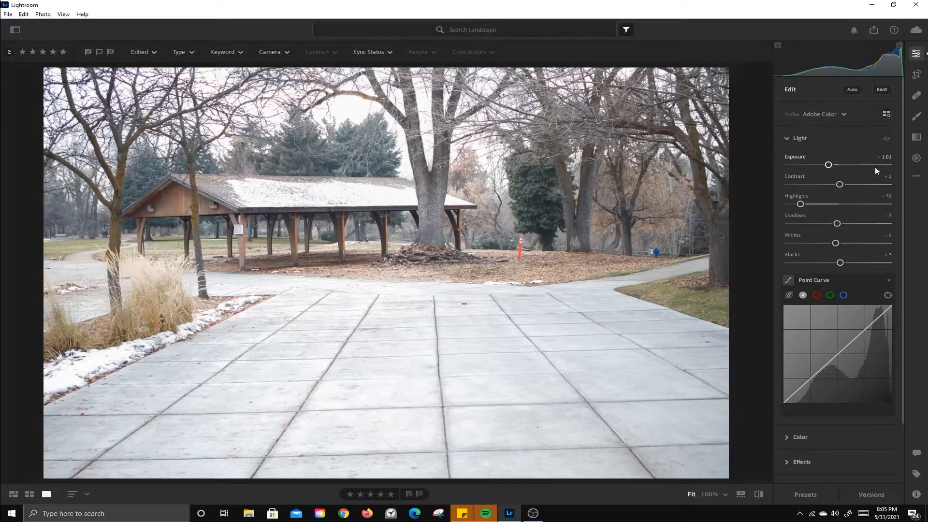
left_click_drag(887, 140, 887, 138)
left_click(886, 139)
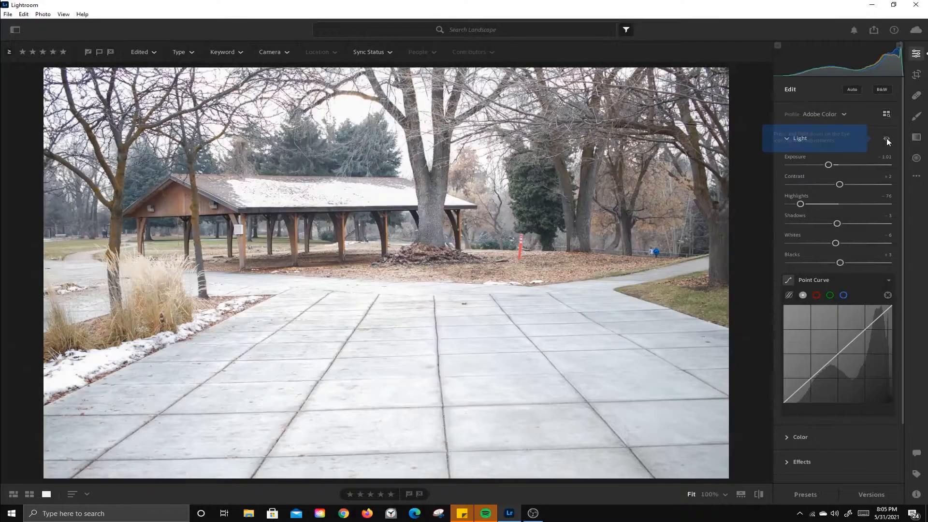
- Add a highlight point and a slightly lowered shadow point to the point curve, shaping a gentle S-curve
scroll(870, 303, "down", 3)
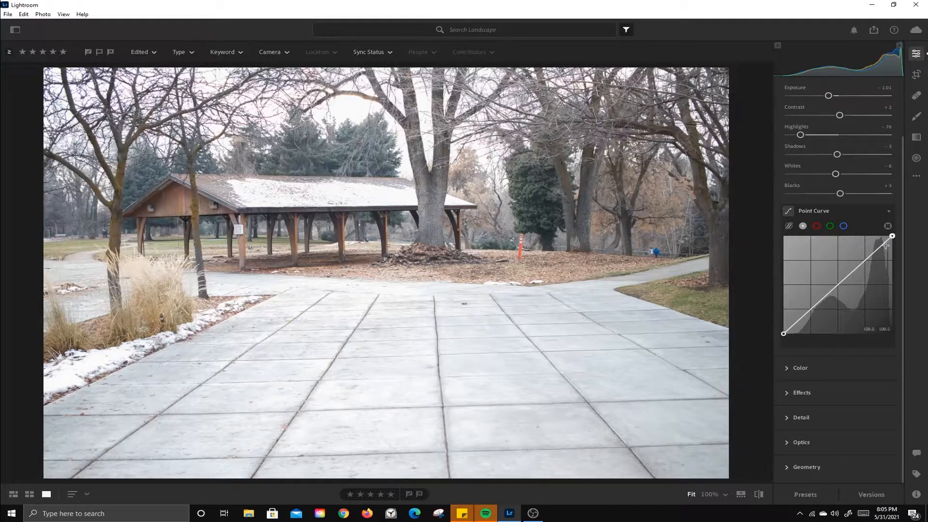
left_click(860, 275)
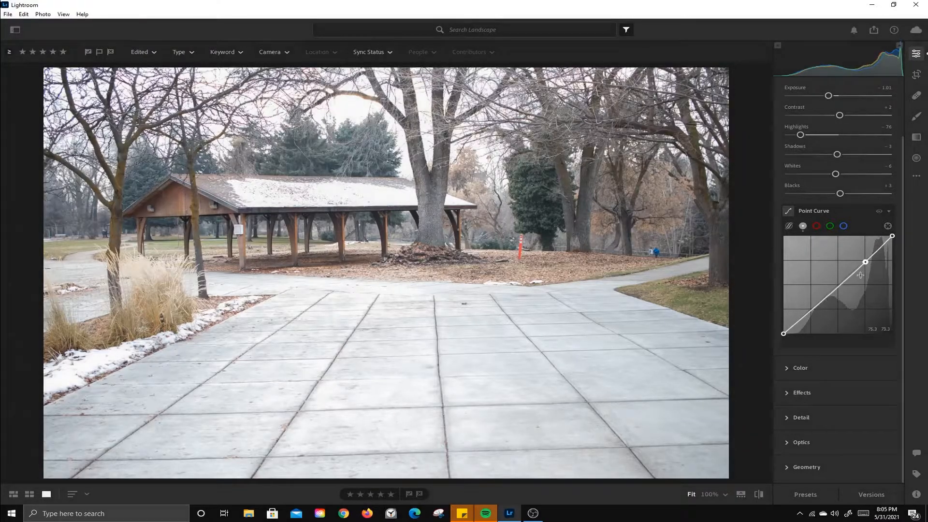
left_click(811, 310)
left_click_drag(866, 262, 863, 262)
left_click_drag(812, 310, 816, 315)
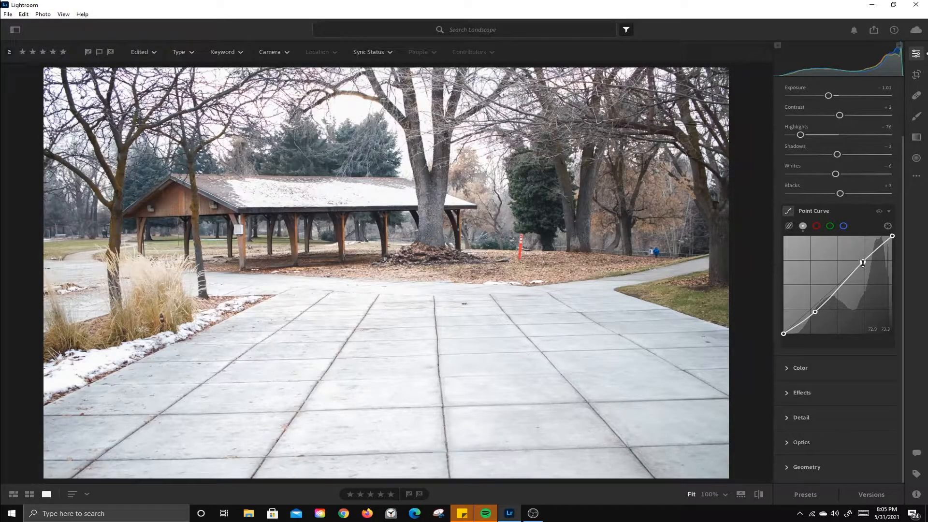
left_click_drag(862, 263, 863, 261)
- Hide and restore the point curve adjustment several times to compare the park photo with and without it
left_click(876, 211)
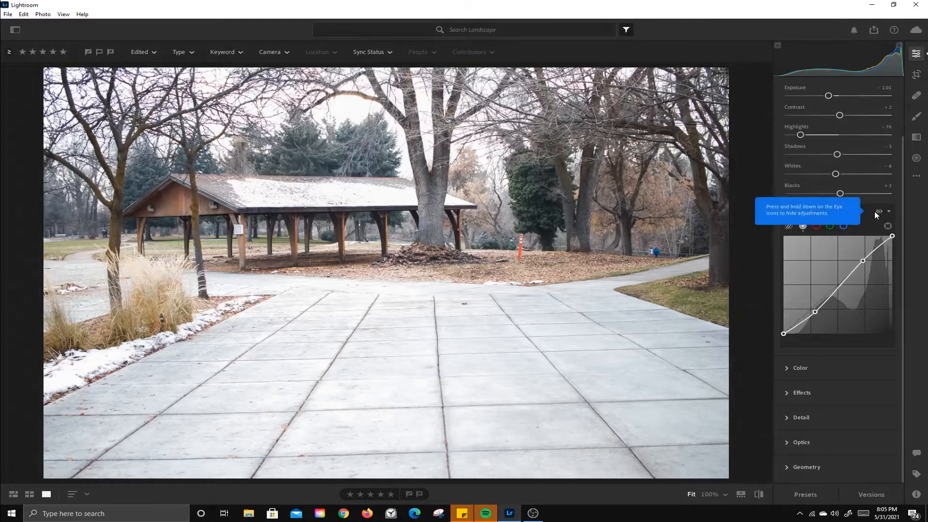
left_click(877, 212)
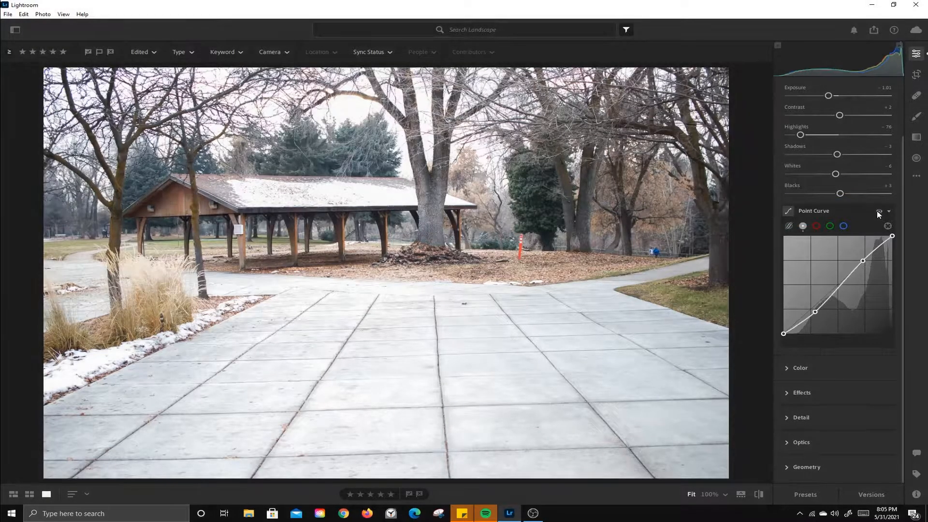
left_click(878, 213)
left_click(878, 212)
left_click(878, 213)
left_click(878, 213)
left_click(878, 213)
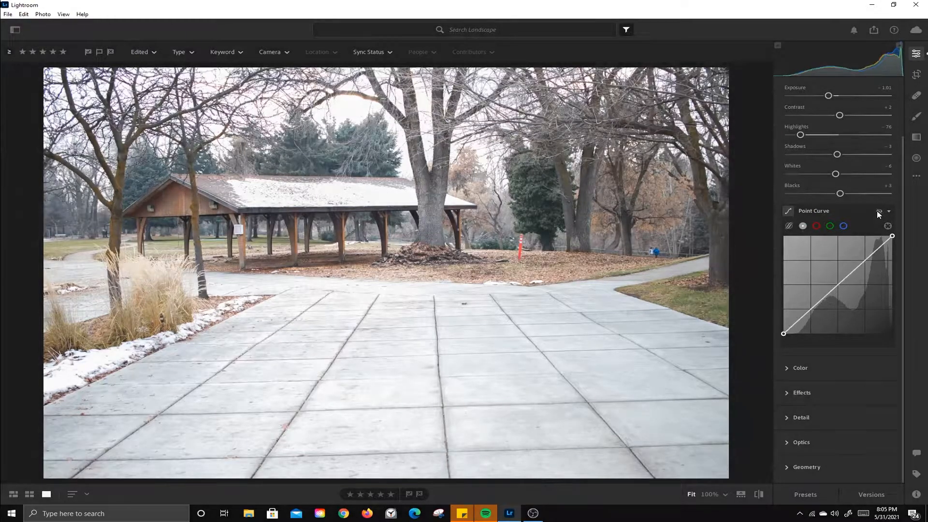
left_click(878, 213)
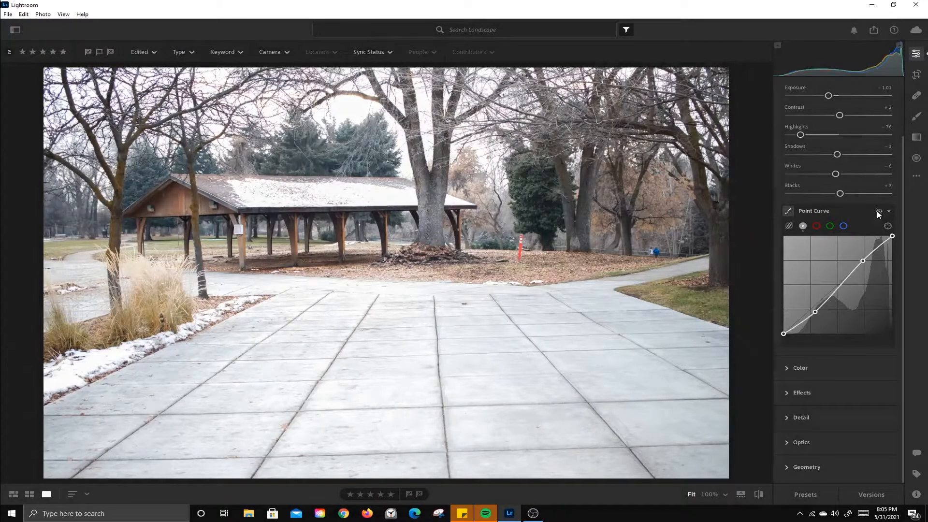
- View the point curve's red, green and blue channels without adjusting them, ending on the red channel
left_click(818, 226)
left_click(830, 227)
left_click(843, 227)
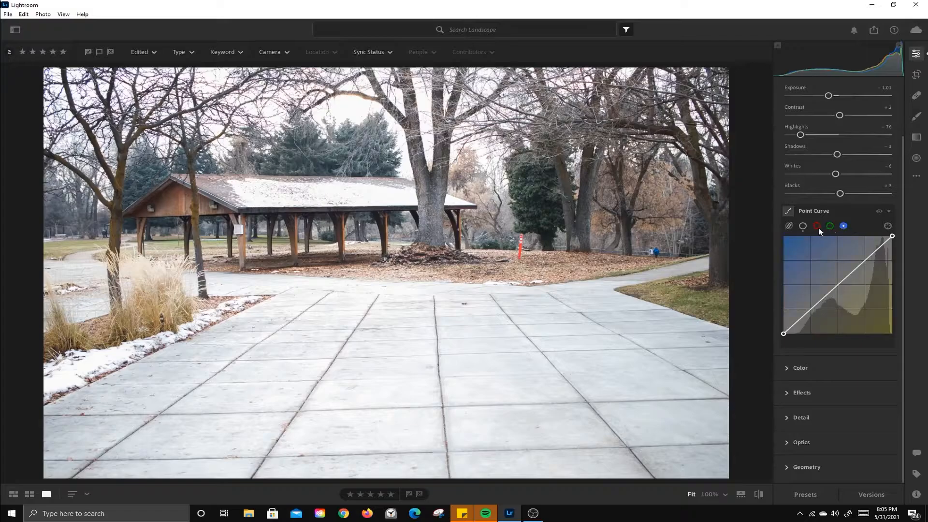
left_click(817, 227)
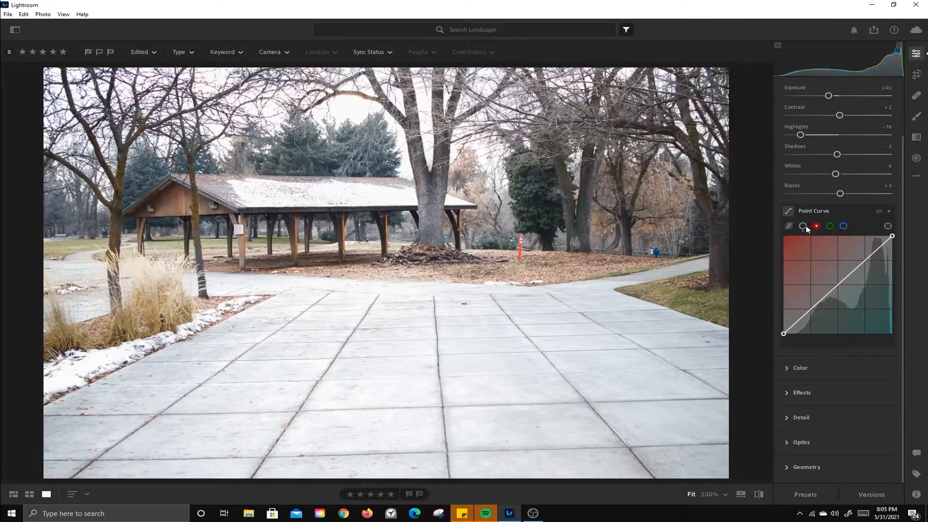
- Collapse the Light section and toggle its adjustments off and on to compare the park photo before and after
scroll(806, 229, "up", 2)
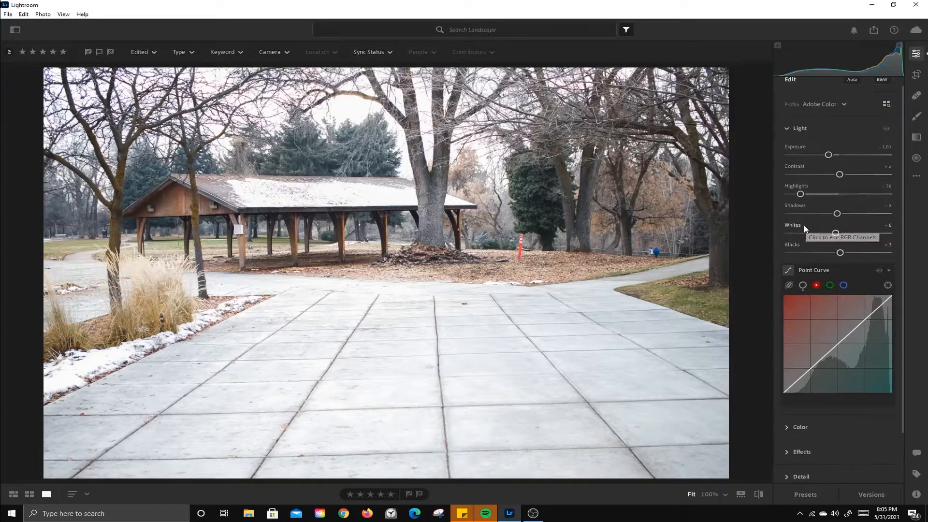
left_click(791, 129)
left_click(886, 139)
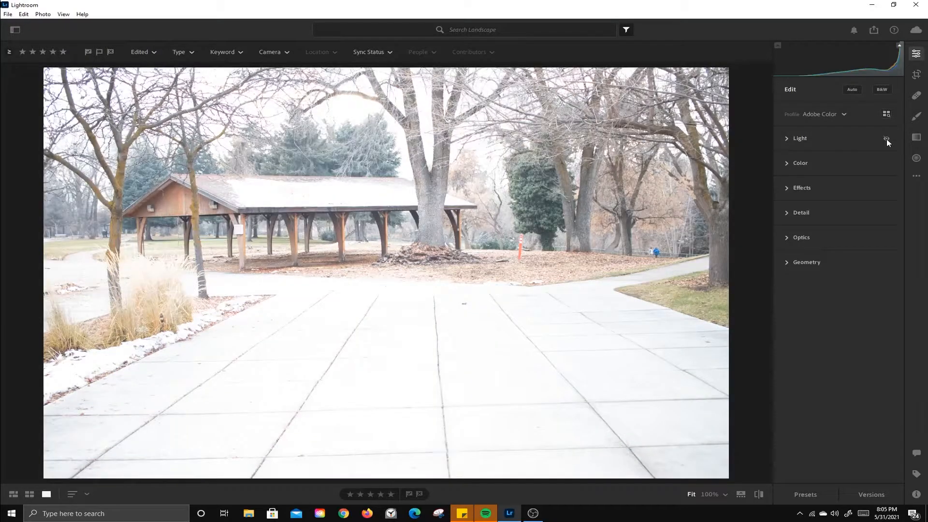
left_click(886, 139)
left_click(887, 139)
left_click(886, 139)
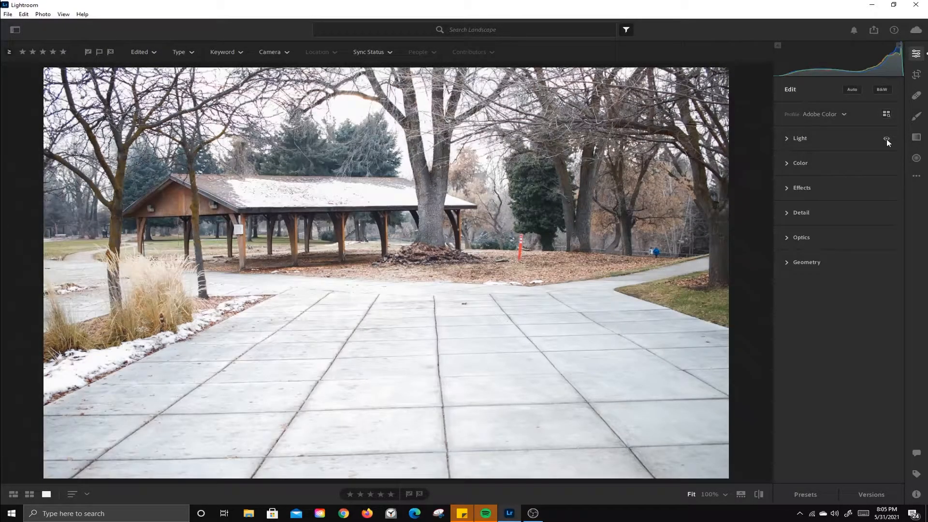
- Expand the Color section, try the Auto white balance on the photo, and undo it
left_click(787, 163)
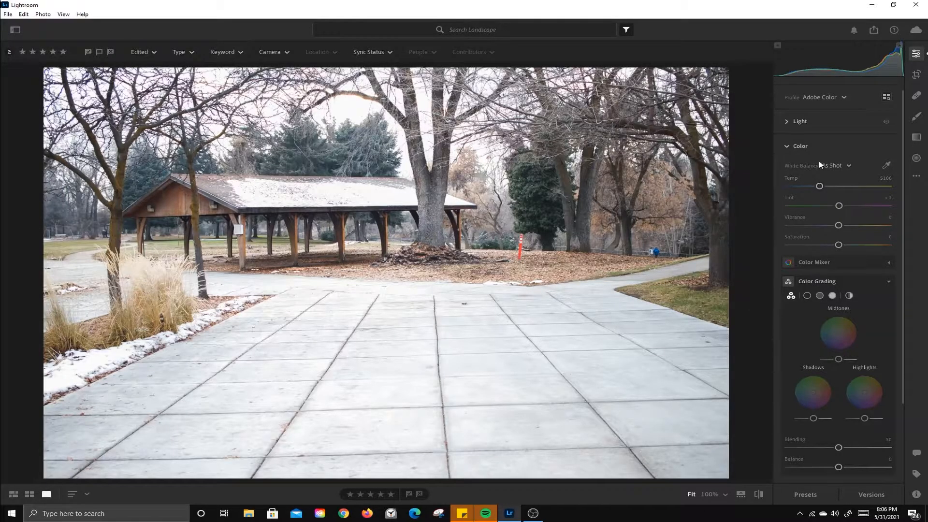
left_click(850, 164)
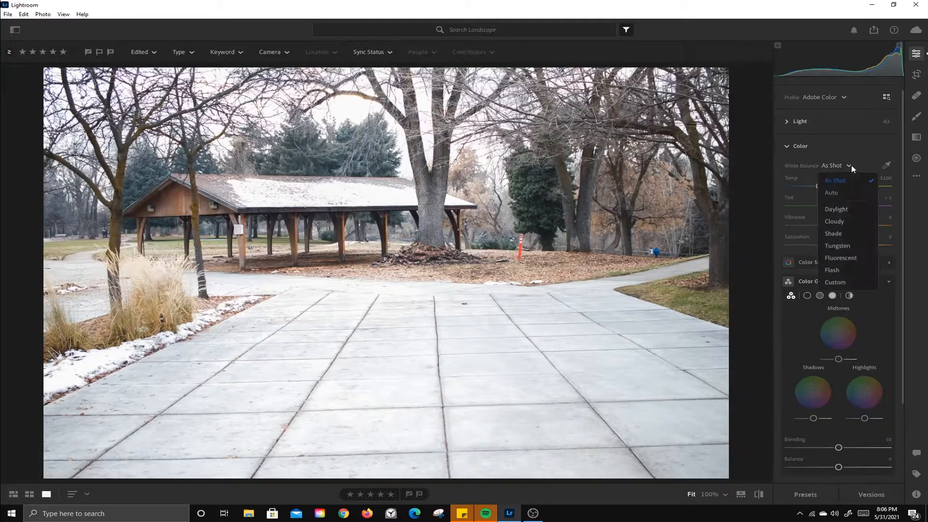
left_click(832, 192)
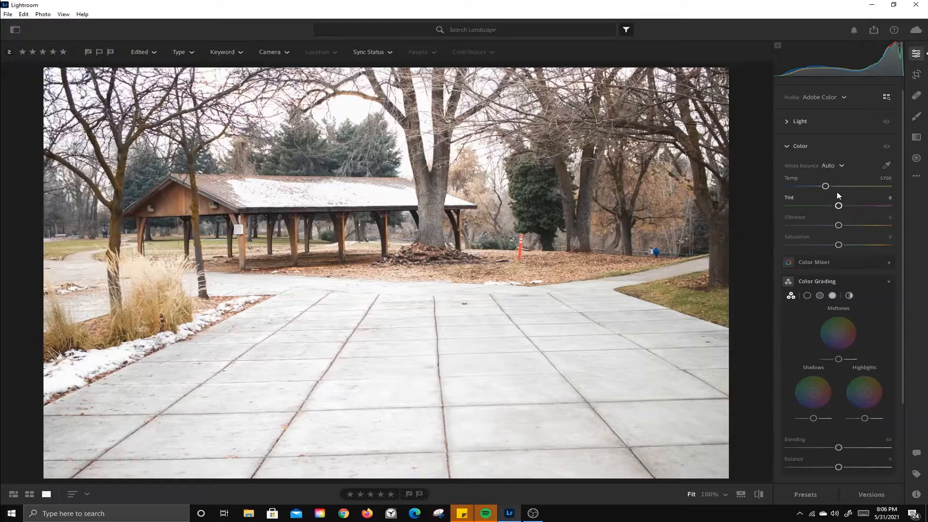
key("ctrl+z")
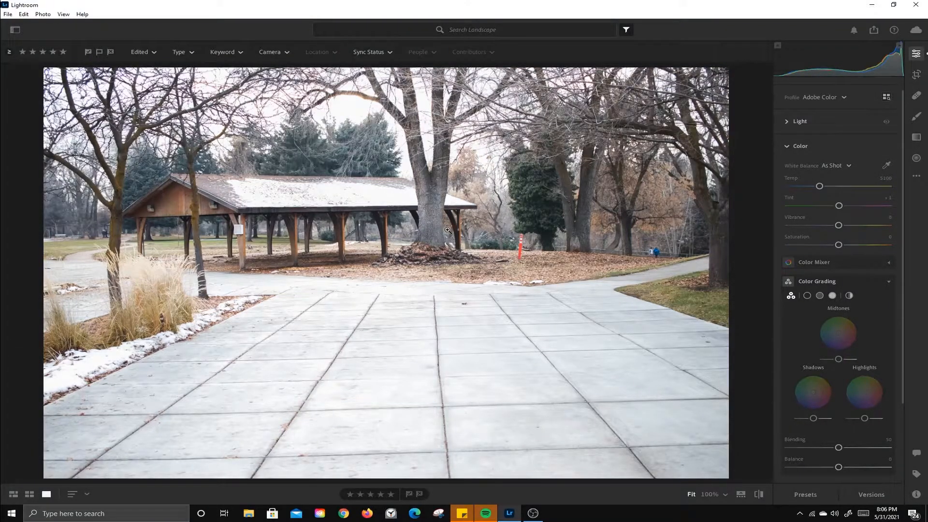
- Try sampling the white balance with the eyedropper around the pavilion roof, and undo the sampled white balance
left_click(887, 166)
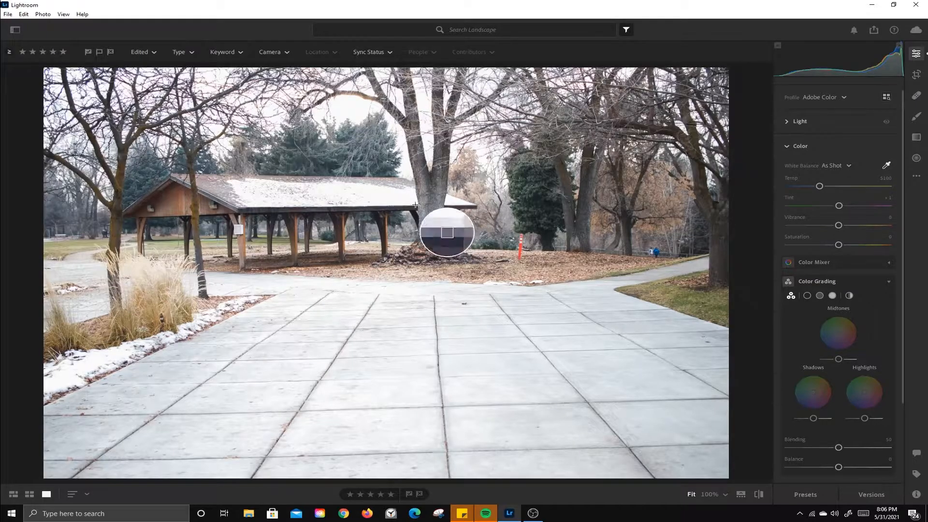
left_click(382, 191)
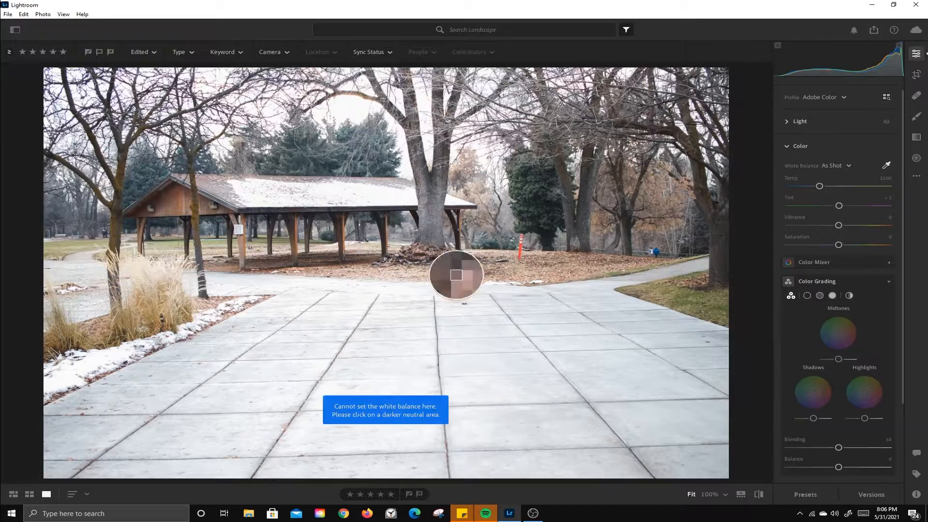
left_click(352, 173)
key("ctrl+z")
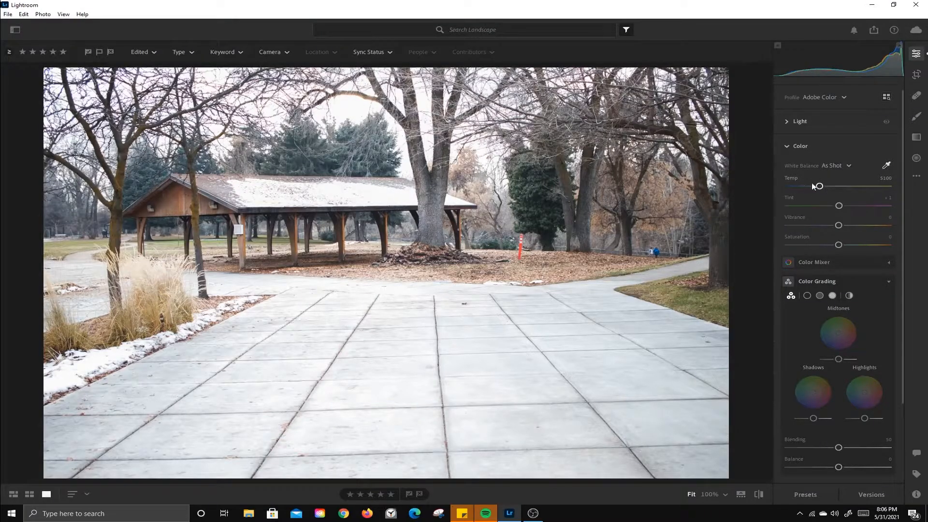
- Try a much warmer color temperature, reset it, and set the temperature to 5388
left_click_drag(817, 187, 850, 187)
double_click(849, 187)
left_click_drag(821, 187, 825, 188)
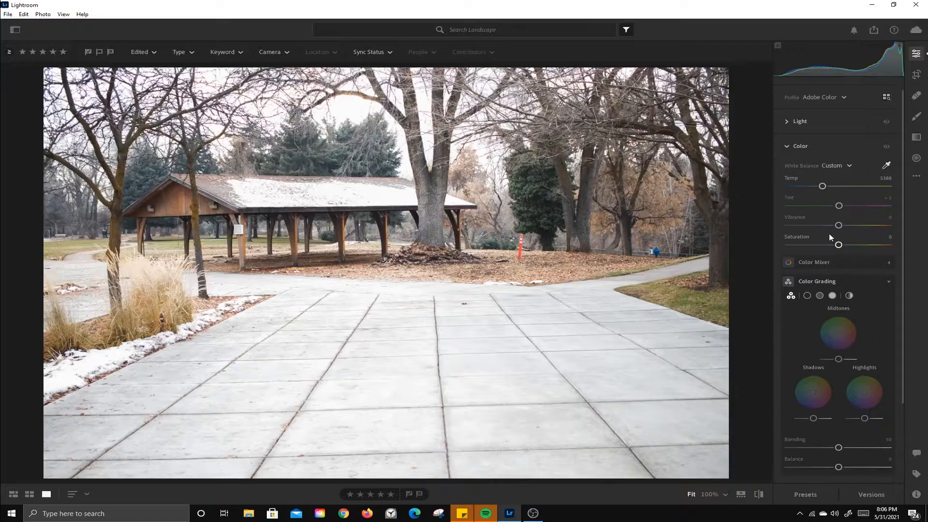
- Try saturation at +100 and -100, and vibrance at -100, resetting each to 0
left_click_drag(839, 245, 889, 245)
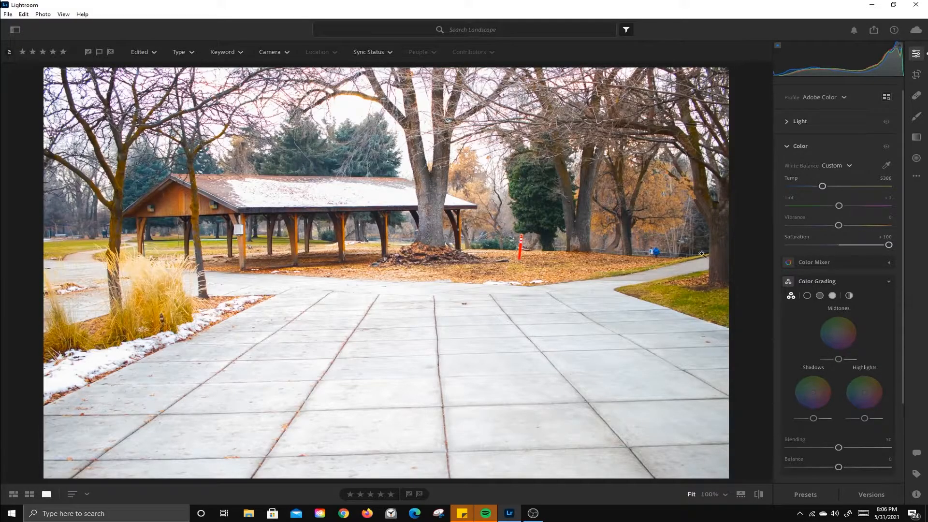
left_click_drag(887, 246, 778, 248)
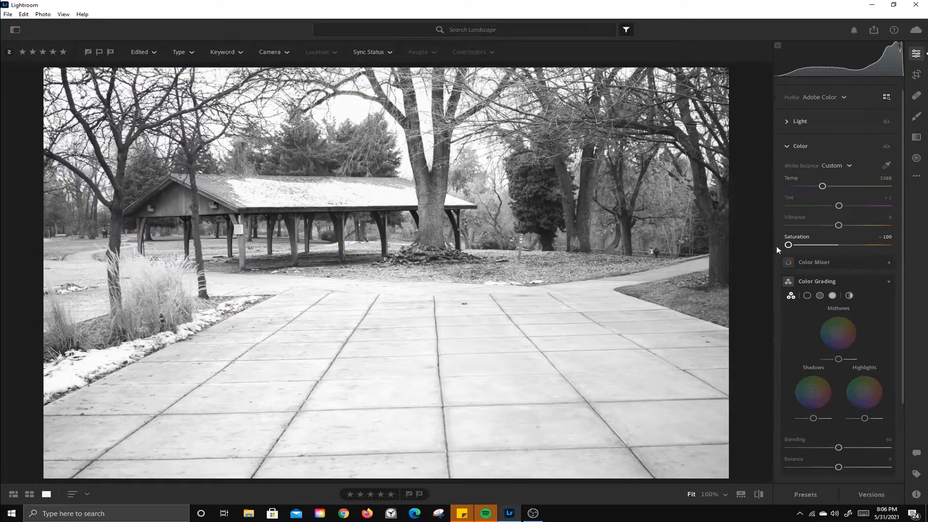
double_click(789, 245)
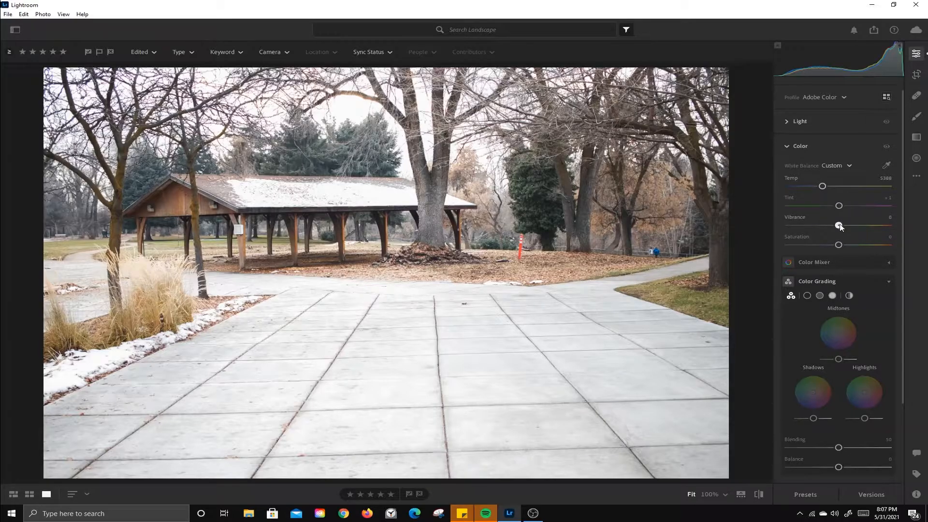
left_click_drag(839, 226, 769, 231)
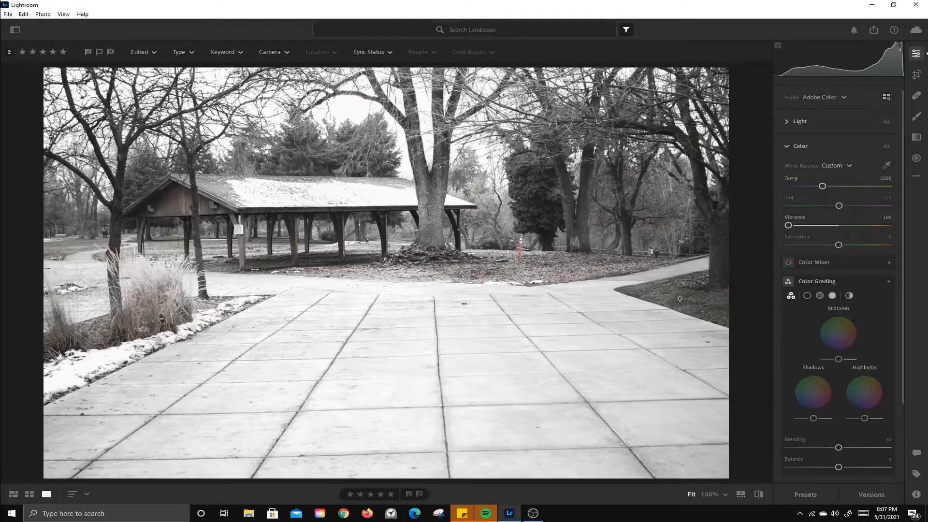
double_click(789, 226)
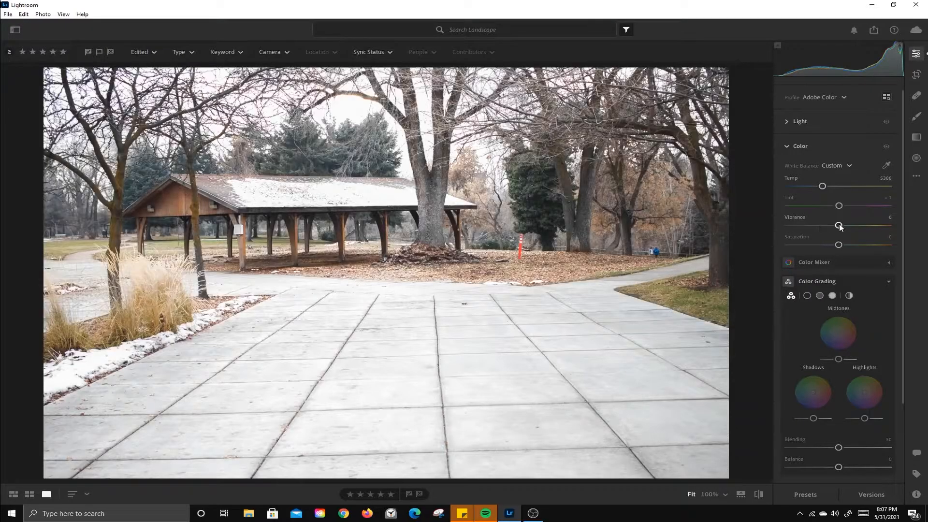
- Set vibrance to +31 and saturation to +30, and preview the photo without the Color adjustments
left_click_drag(839, 225, 854, 246)
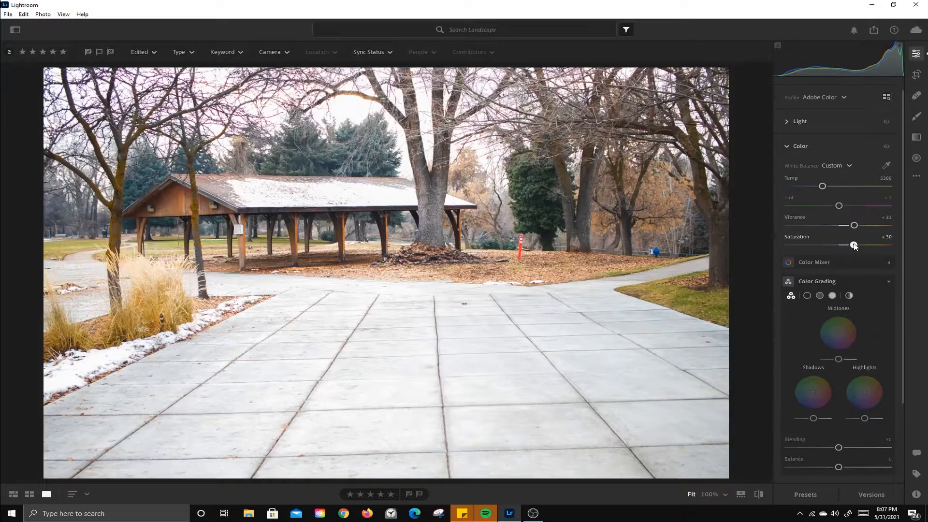
left_click(886, 147)
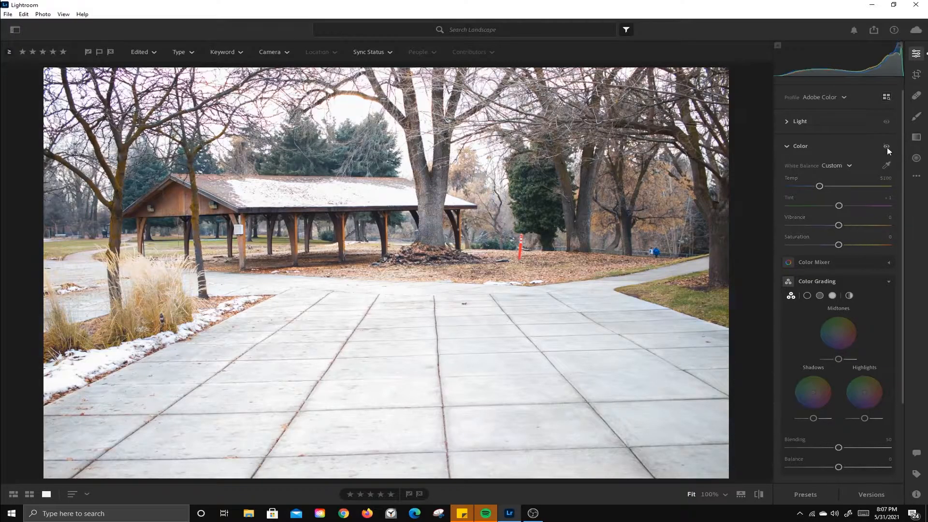
left_click(886, 150)
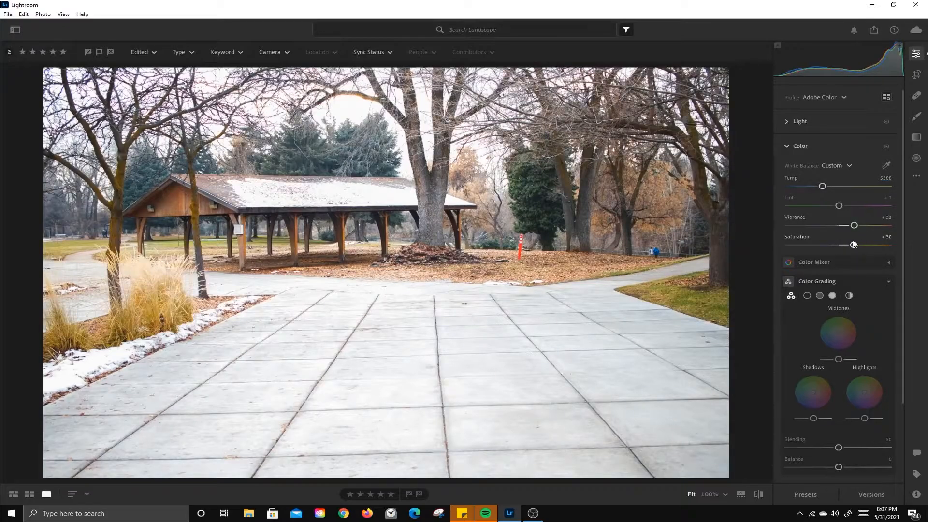
- Expand the Color Mixer, collapse Color Grading, and switch the mixer to the Color adjustment mode
scroll(841, 244, "down", 2)
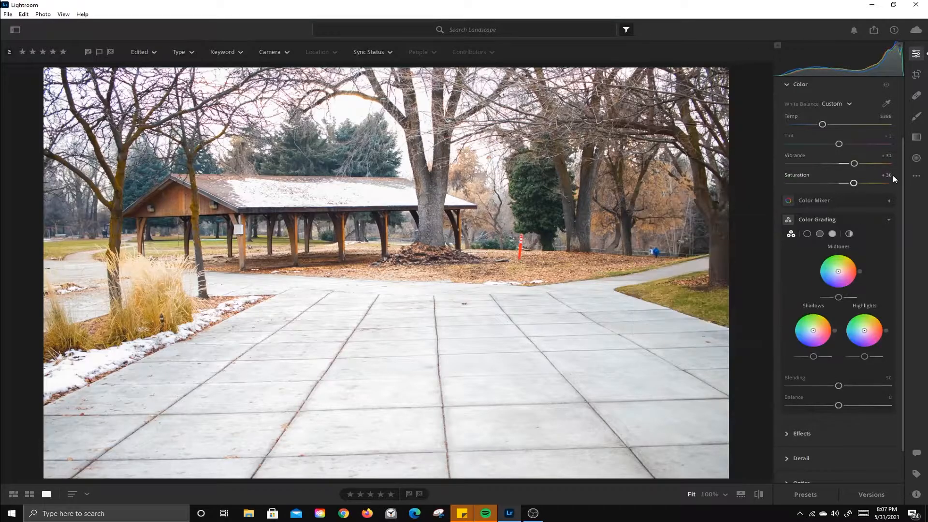
left_click(849, 200)
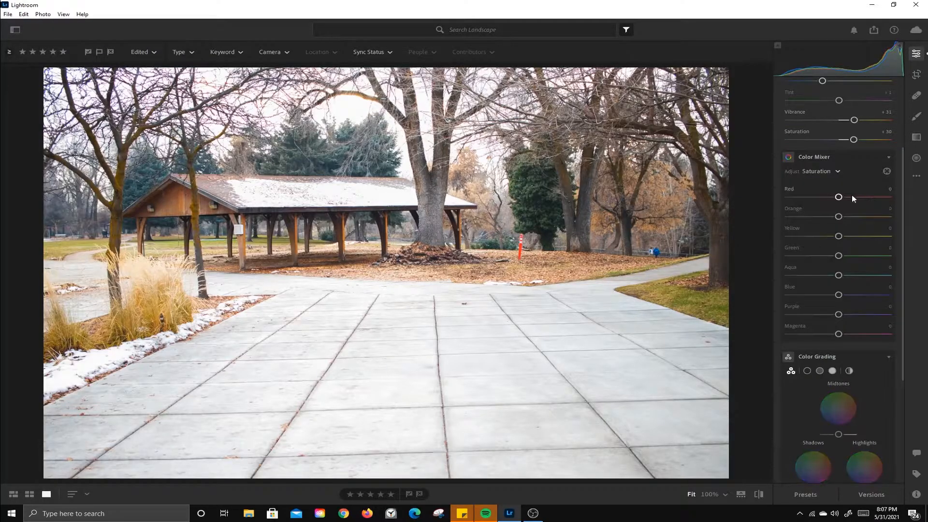
left_click(829, 356)
scroll(835, 214, "down", 3)
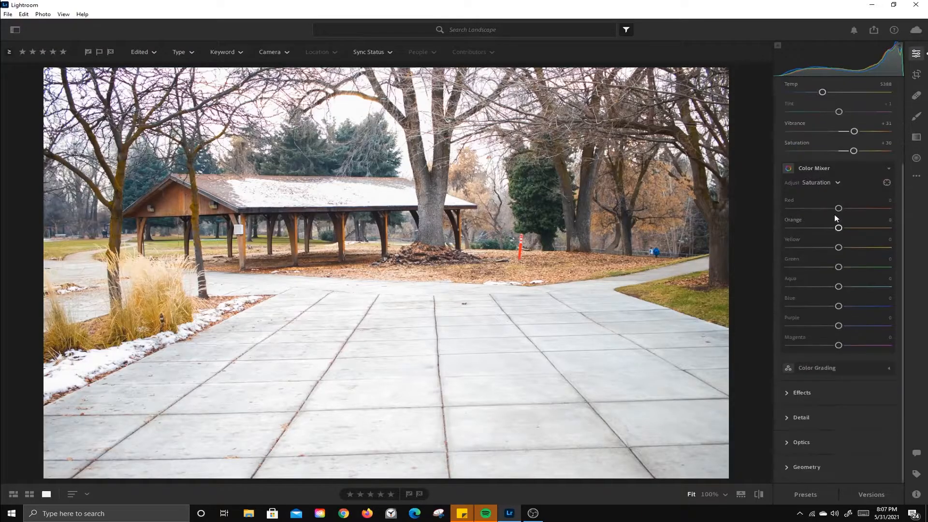
left_click(839, 184)
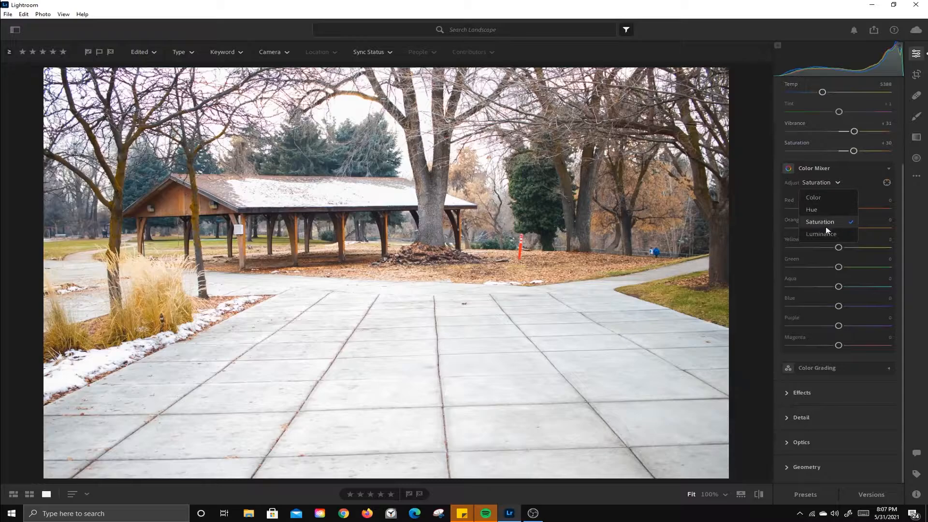
left_click(818, 198)
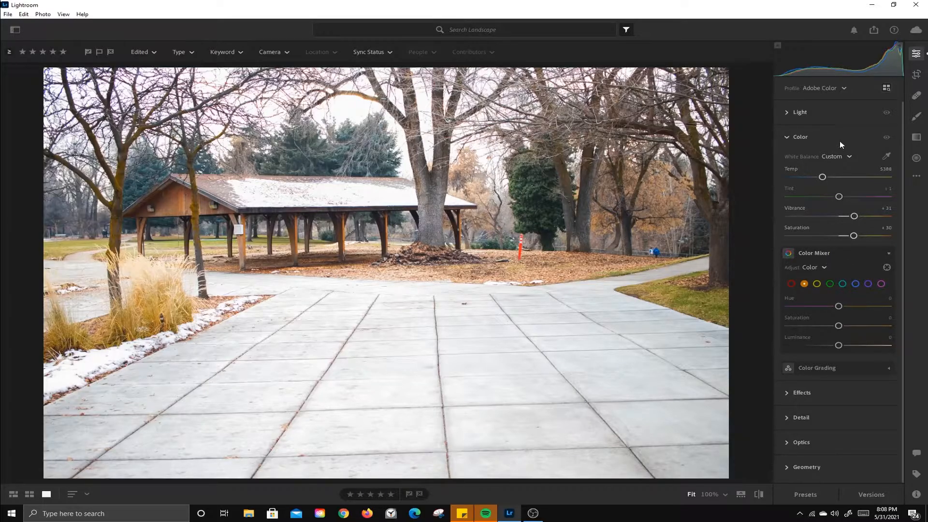
- Switch the Color Mixer to Hue, try the green hue at +91, and reset it to 0
left_click(816, 267)
left_click(820, 294)
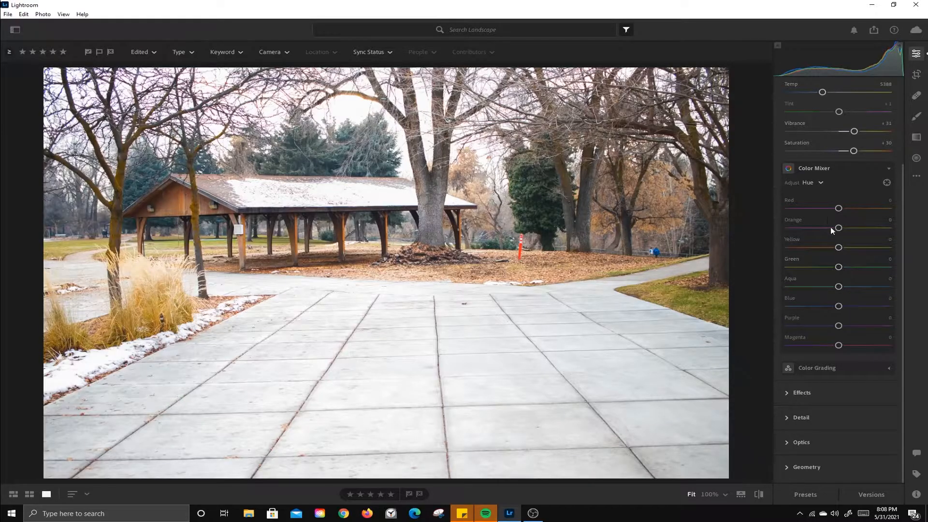
left_click_drag(840, 288, 884, 267)
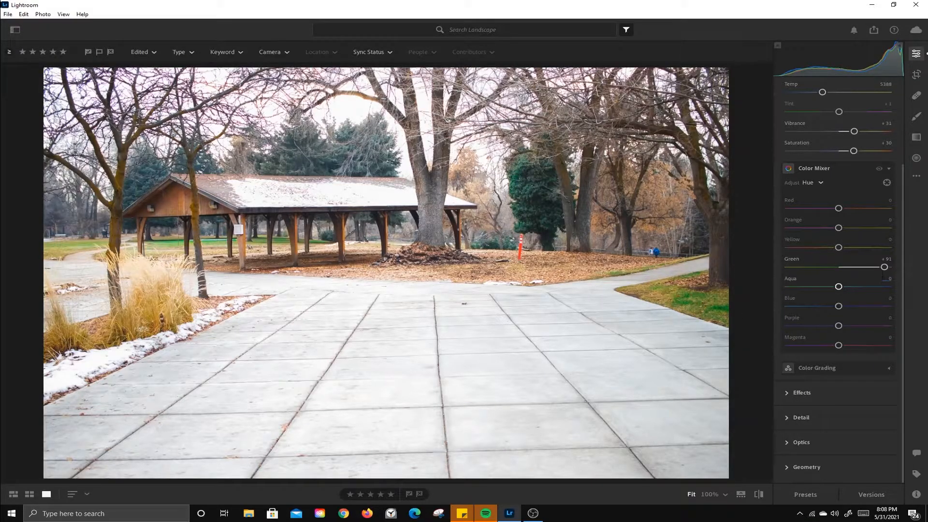
double_click(884, 267)
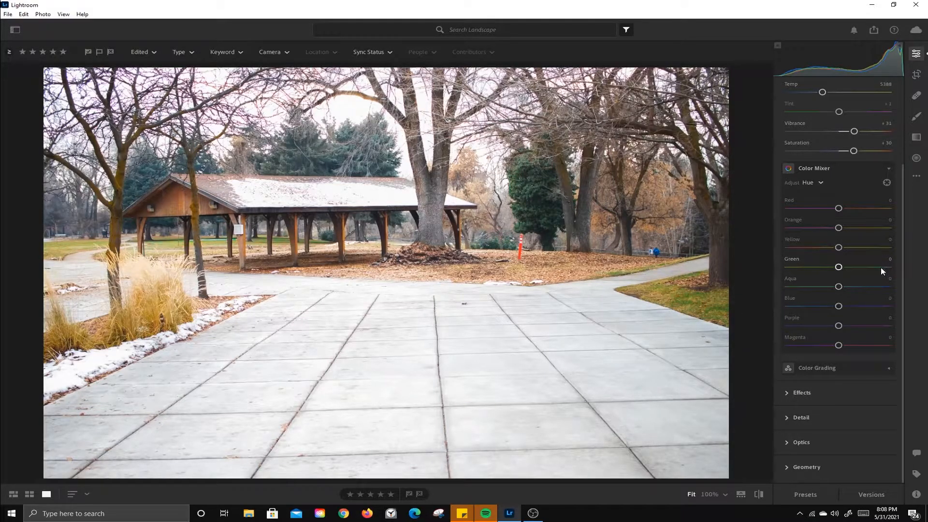
- Switch the Color Mixer to Saturation, try strongly desaturating green, and reset it to 0
left_click(820, 188)
left_click(826, 220)
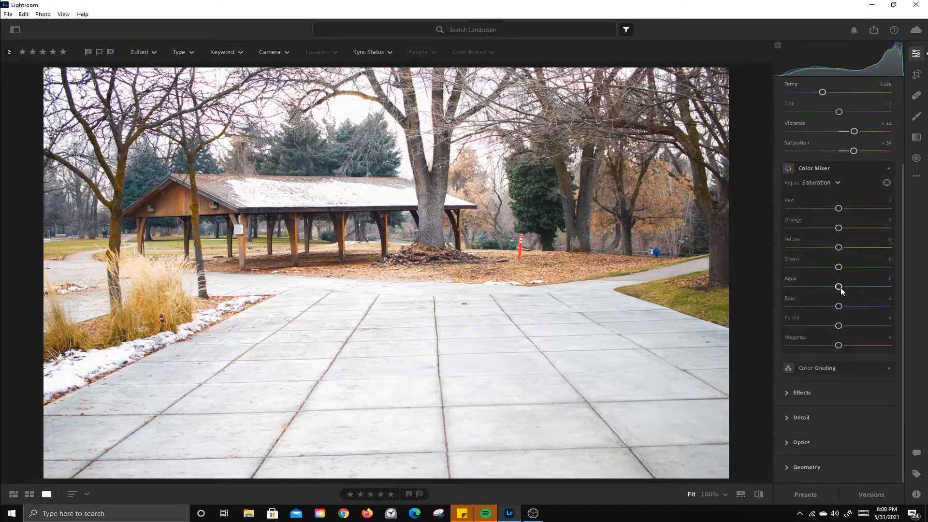
left_click_drag(839, 268, 778, 266)
double_click(803, 268)
- Switch the Color Mixer to Luminance, try darkening green, and reset it to 0
left_click(833, 183)
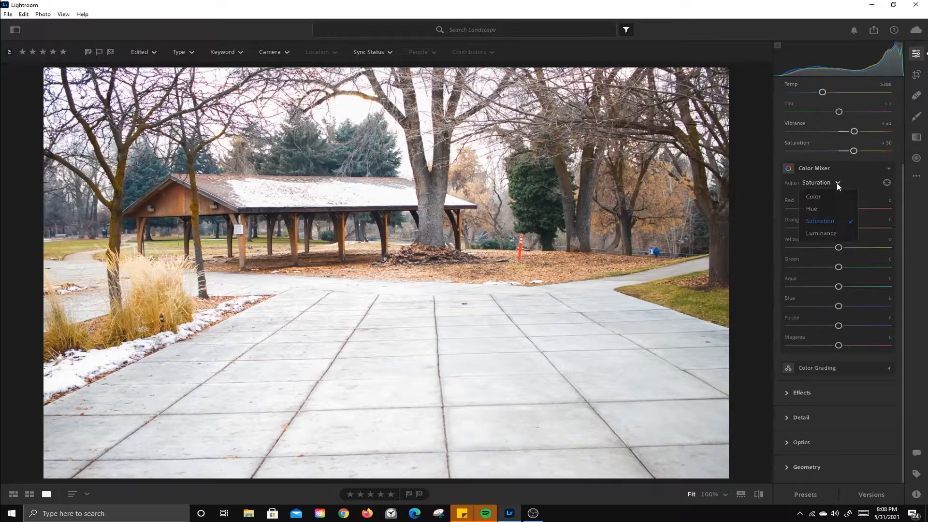
left_click(825, 234)
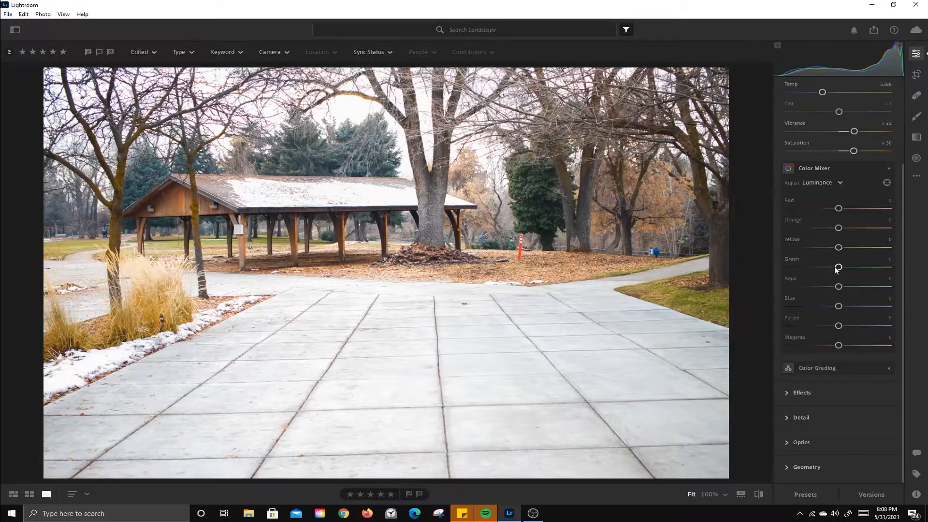
left_click_drag(839, 267, 810, 269)
double_click(809, 268)
- Shift the grass toward green with the Color Mixer's targeted Hue adjustment, setting yellow to +25 and green to +13
left_click(841, 183)
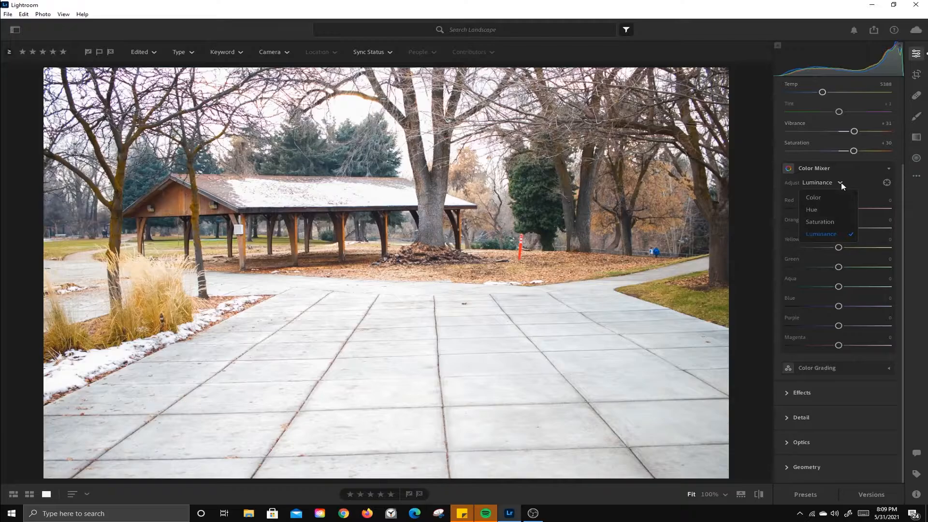
left_click(821, 210)
left_click(887, 183)
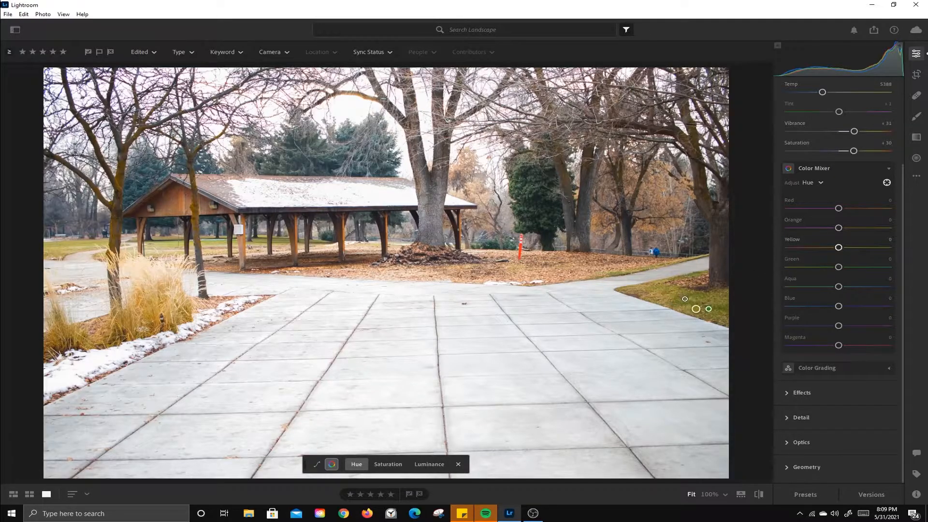
mouse_move(688, 300)
left_mouse_down()
mouse_move(664, 300)
mouse_move(708, 299)
mouse_move(700, 299)
left_mouse_up()
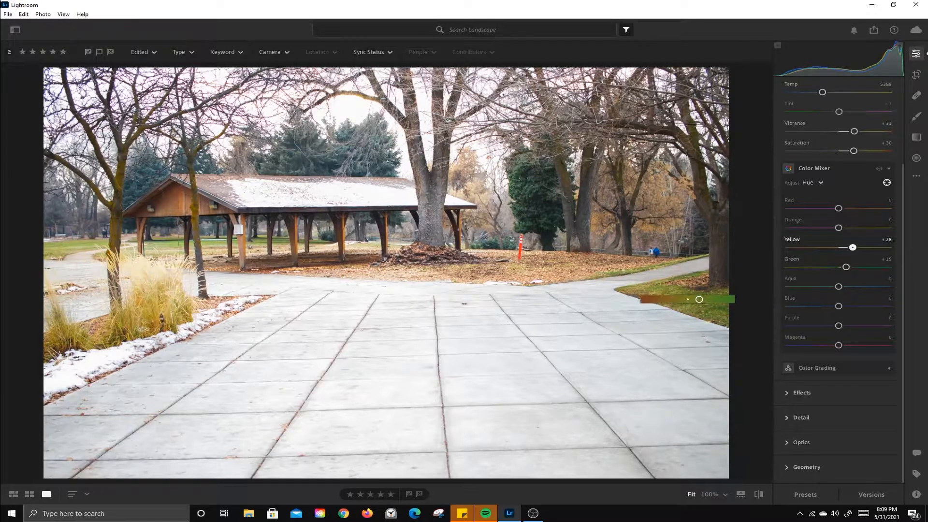
left_click_drag(699, 299, 698, 300)
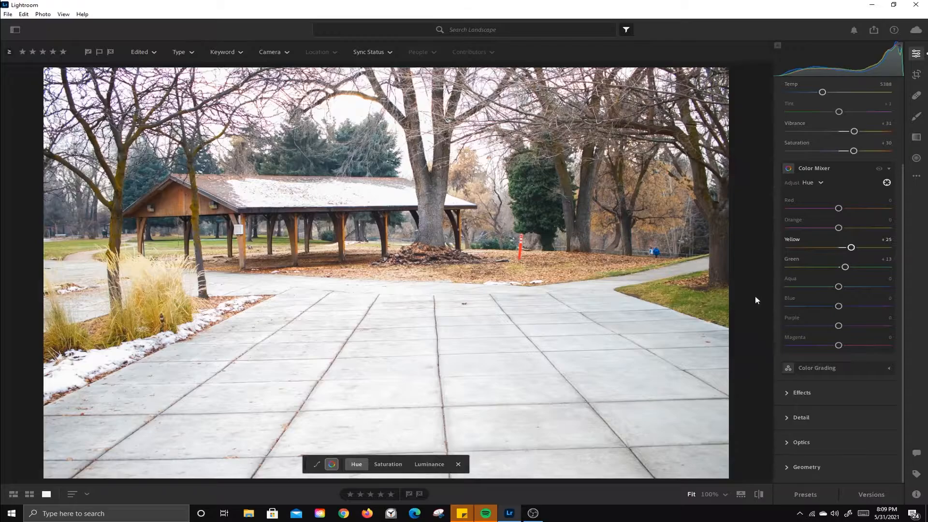
- Shift the hue of the fallen leaves and the pavilion wood toward red, setting orange to -20 and yellow to +18
left_click(551, 275)
mouse_move(551, 275)
left_mouse_down()
mouse_move(561, 275)
mouse_move(542, 275)
left_mouse_up()
mouse_move(171, 204)
left_mouse_down()
mouse_move(161, 204)
mouse_move(180, 203)
mouse_move(162, 203)
left_mouse_up()
- Switch the Color Mixer to Saturation, try desaturating the orange marker to red -45 and orange -44, and undo it
left_click(819, 184)
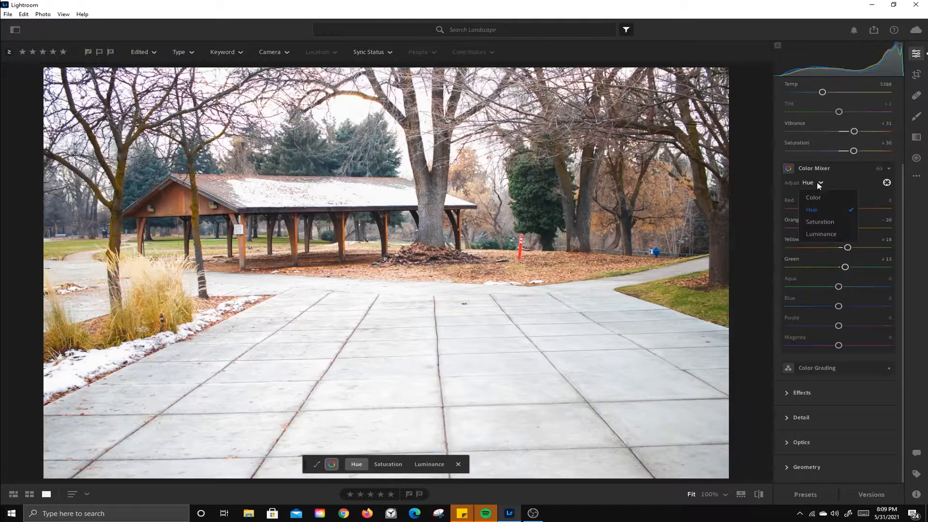
left_click(823, 223)
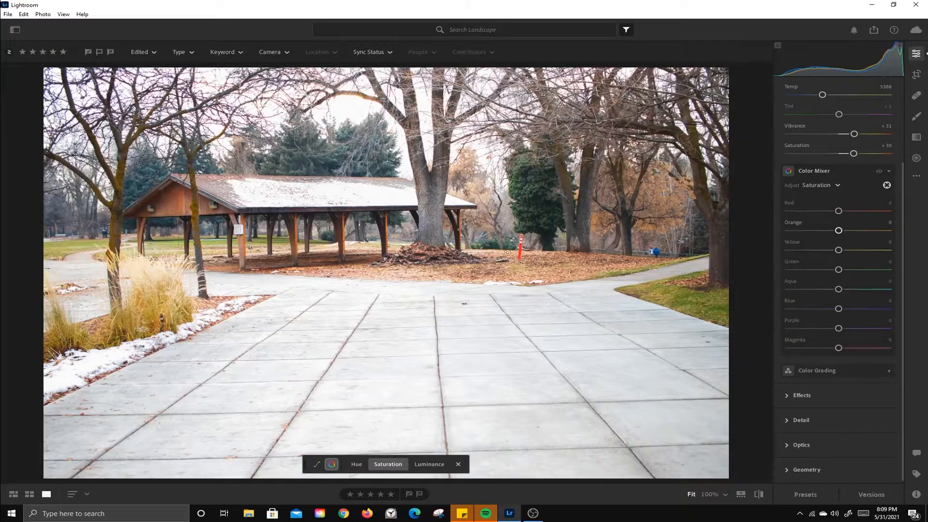
mouse_move(520, 247)
left_mouse_down()
mouse_move(480, 247)
mouse_move(532, 246)
mouse_move(502, 247)
left_mouse_up()
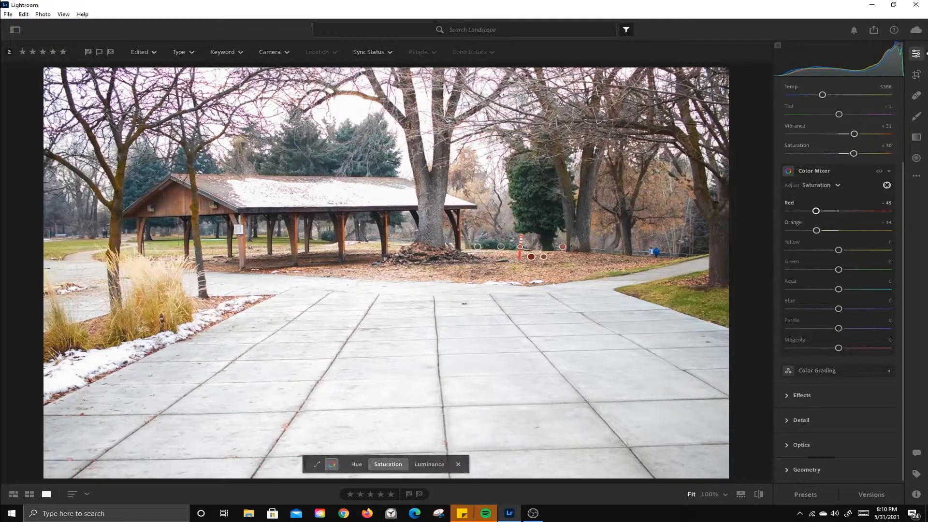
key("ctrl+z")
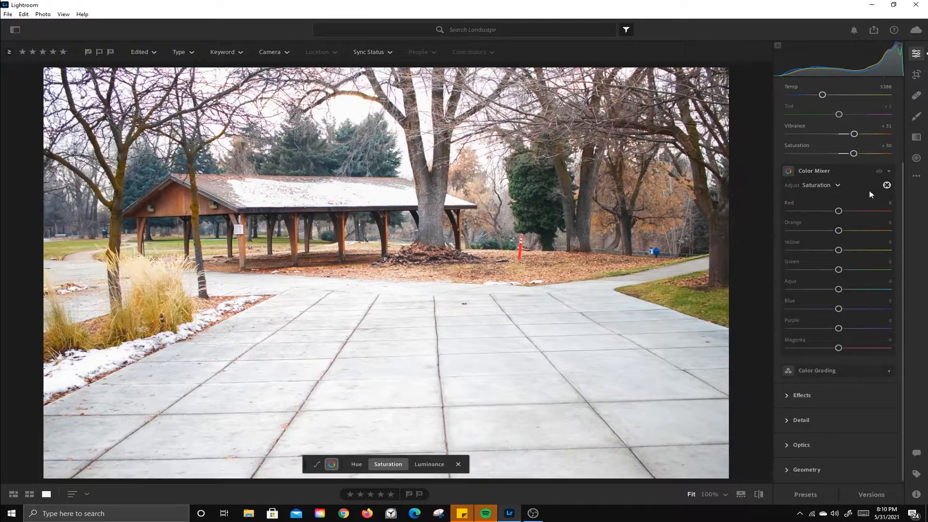
- Close the Color Mixer, look over the Color Grading wheels for midtones, shadows and highlights, and collapse the Color settings
scroll(840, 205, "up", 1)
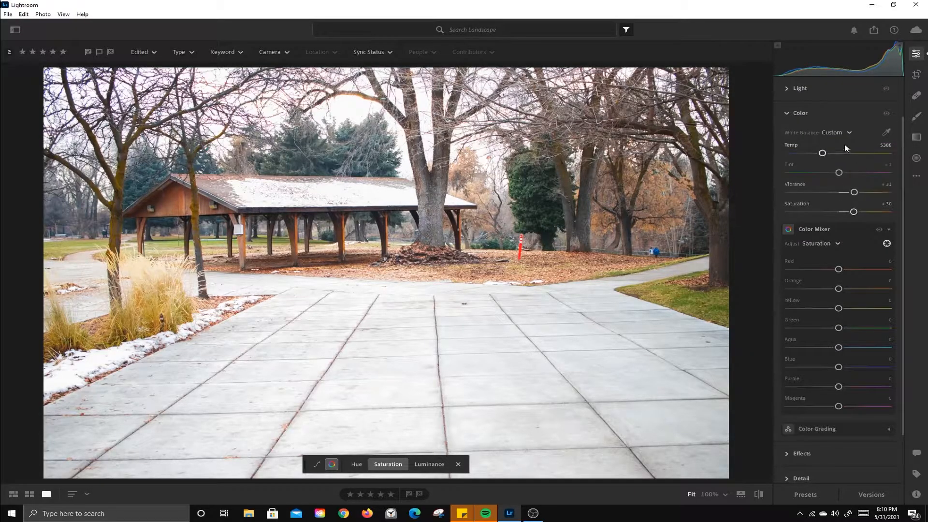
scroll(843, 244, "down", 2)
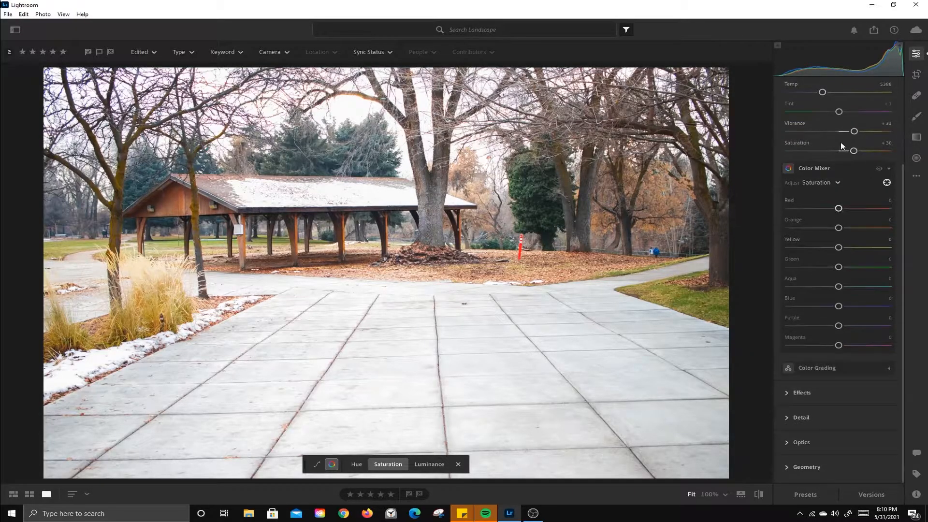
left_click(889, 167)
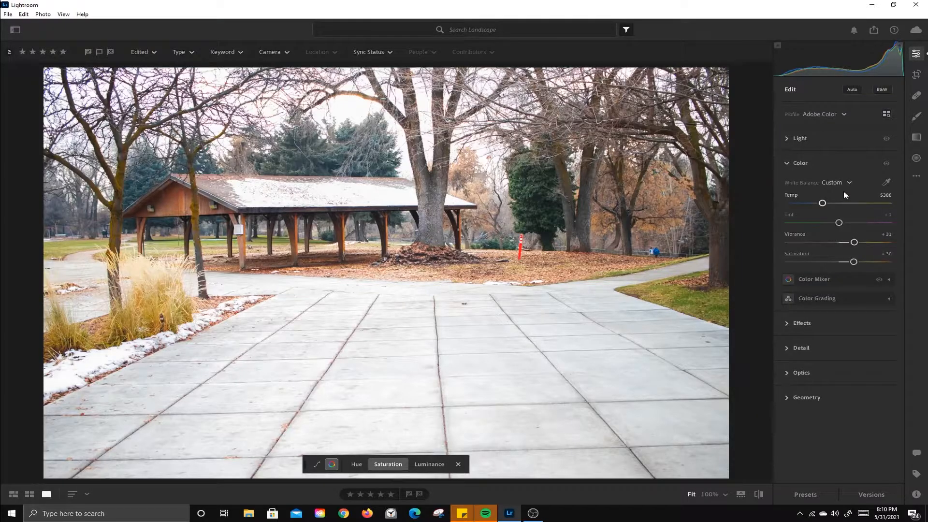
left_click(833, 297)
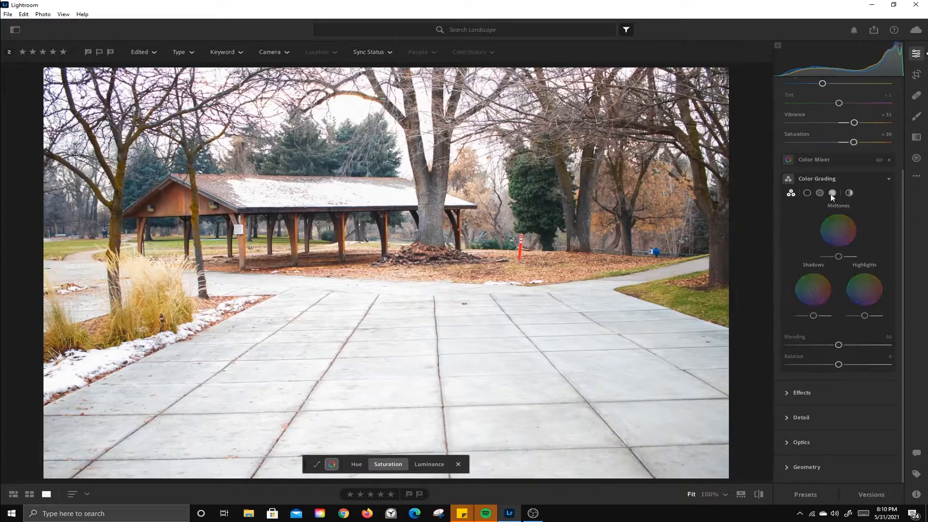
left_click(828, 179)
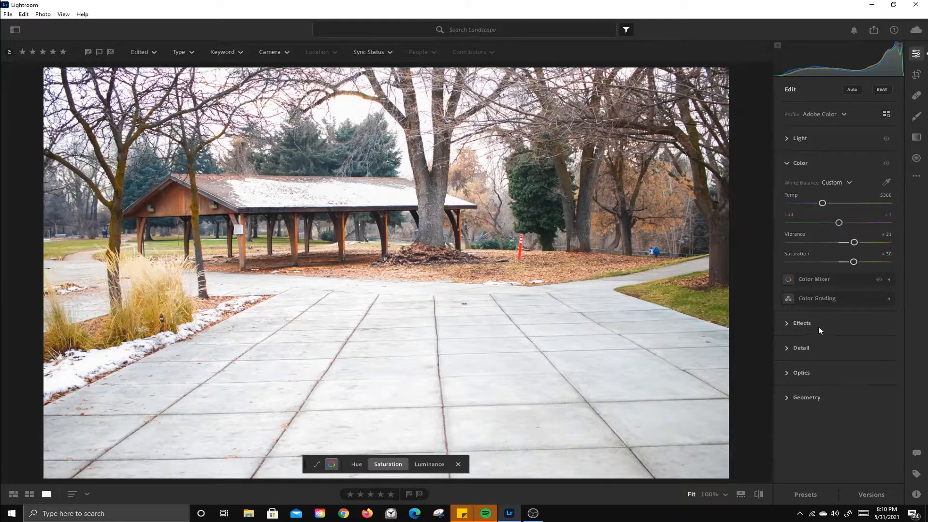
left_click(788, 164)
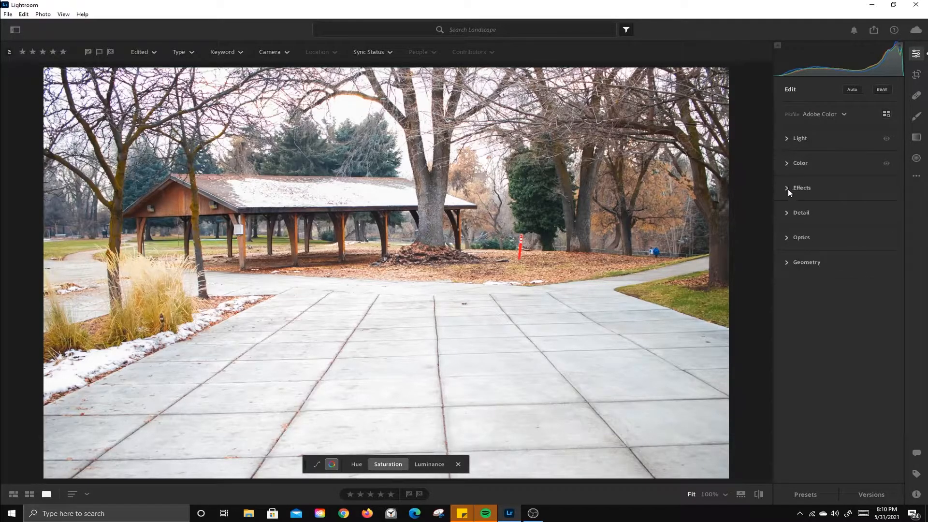
- Try the Texture effect at +100 and -100, and reset it to 0
left_click(786, 188)
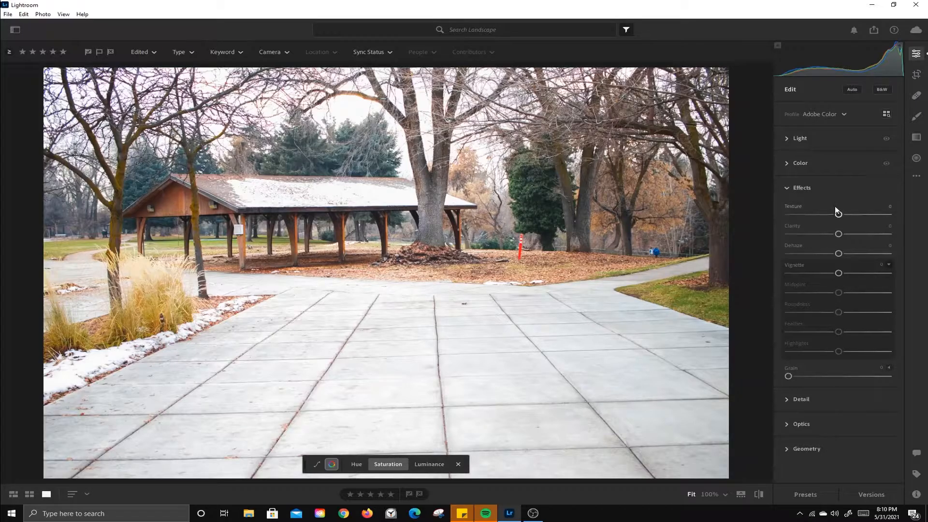
left_click_drag(839, 216, 895, 214)
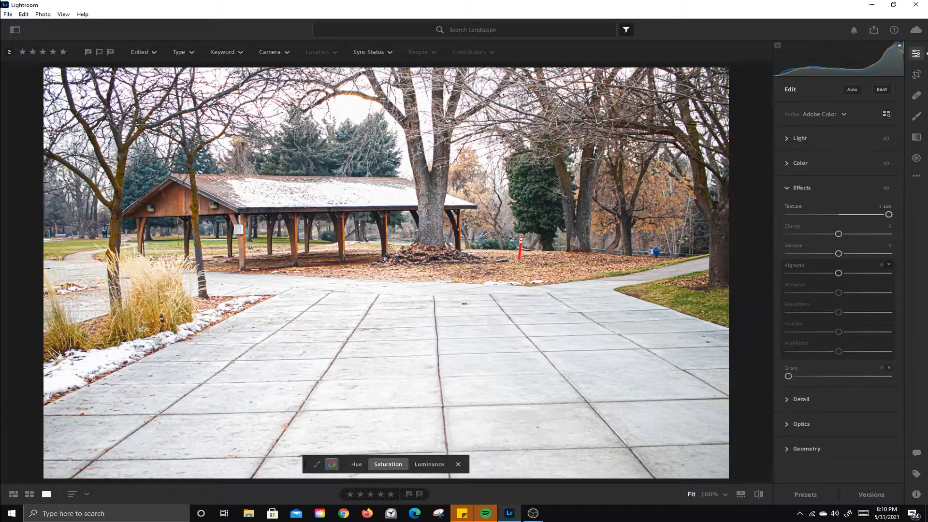
left_click_drag(890, 216, 778, 220)
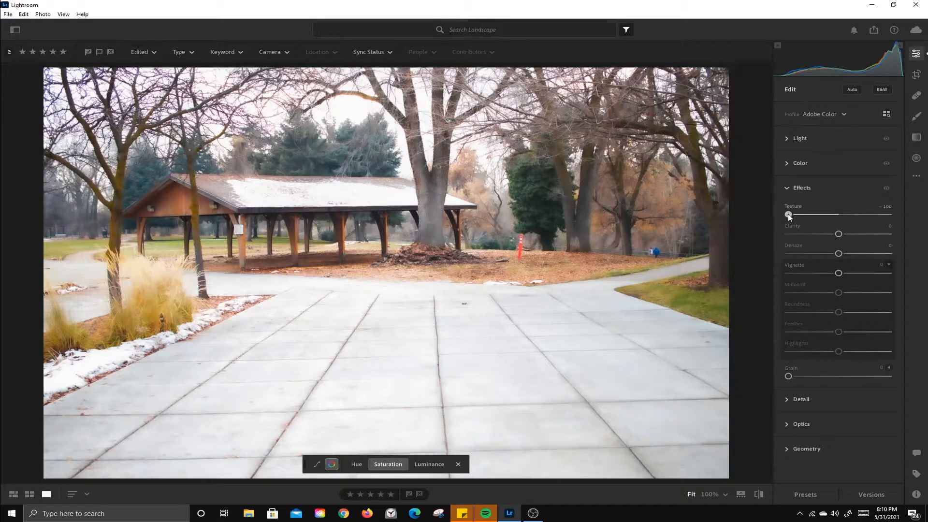
double_click(788, 214)
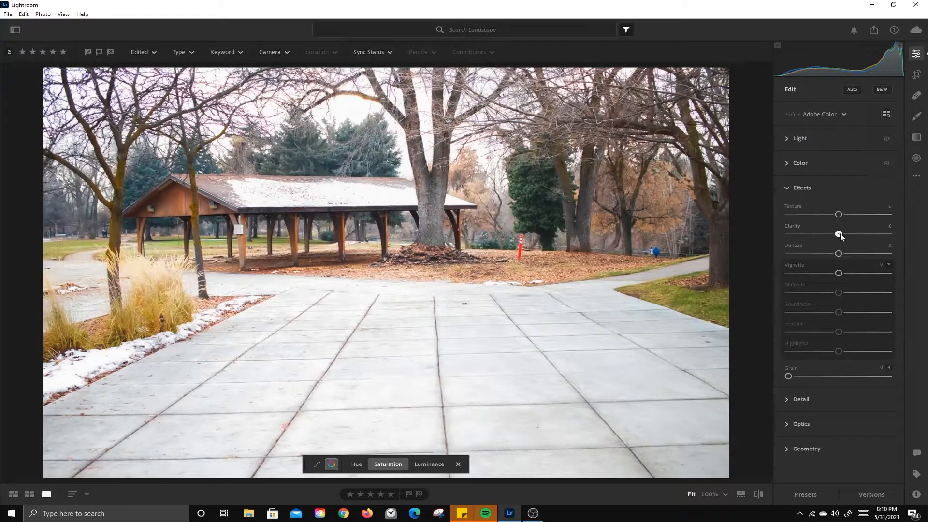
- Set Texture to +7 and Clarity to +13 with Dehaze at 0, and compare the photo with and without Effects
left_click_drag(840, 235, 843, 216)
double_click(802, 237)
double_click(826, 254)
left_click(884, 189)
left_click(884, 189)
left_click(884, 189)
left_click(884, 189)
- Add a -23 vignette with midpoint 62, roundness -2 and feather 64, compare Effects off and on, and set Grain to 4
left_click_drag(839, 273, 852, 333)
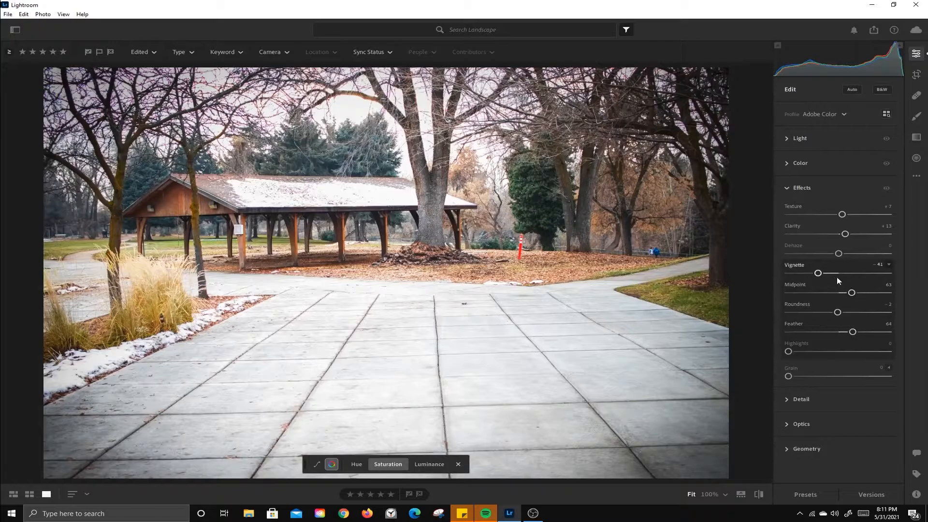
left_click_drag(820, 275, 851, 293)
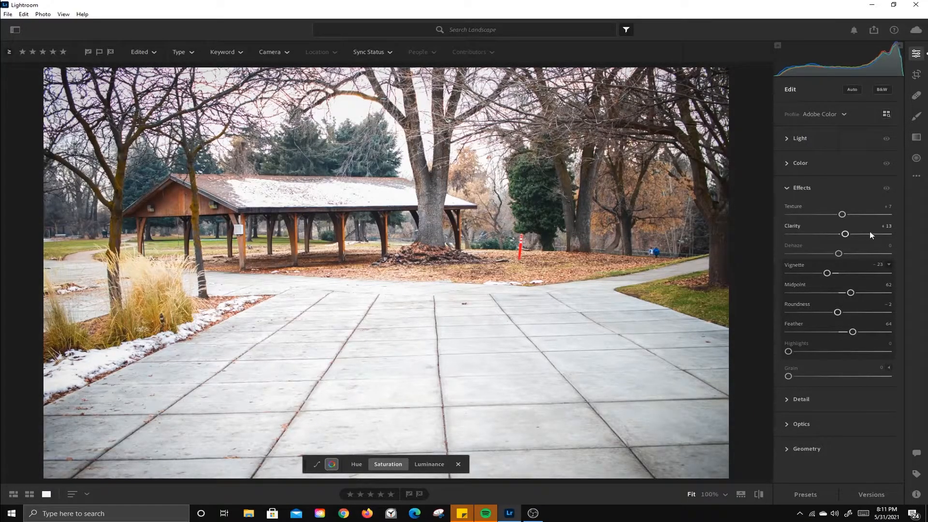
left_click(888, 190)
left_click(888, 189)
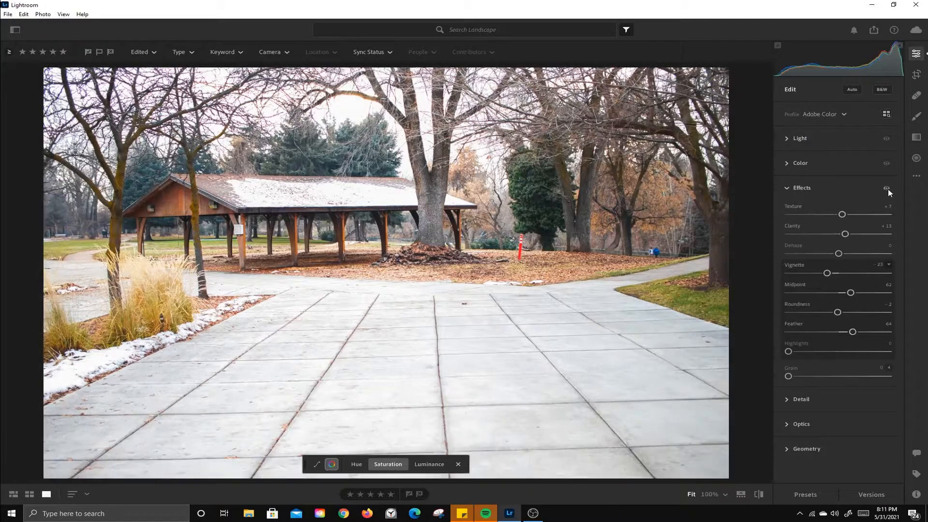
left_click(889, 189)
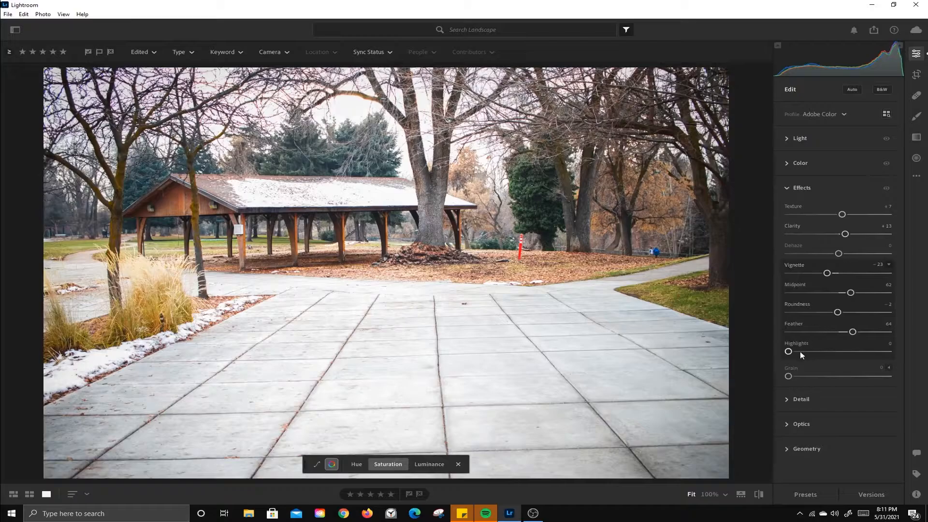
mouse_move(789, 376)
left_mouse_down()
mouse_move(852, 379)
mouse_move(788, 380)
mouse_move(799, 377)
left_mouse_up()
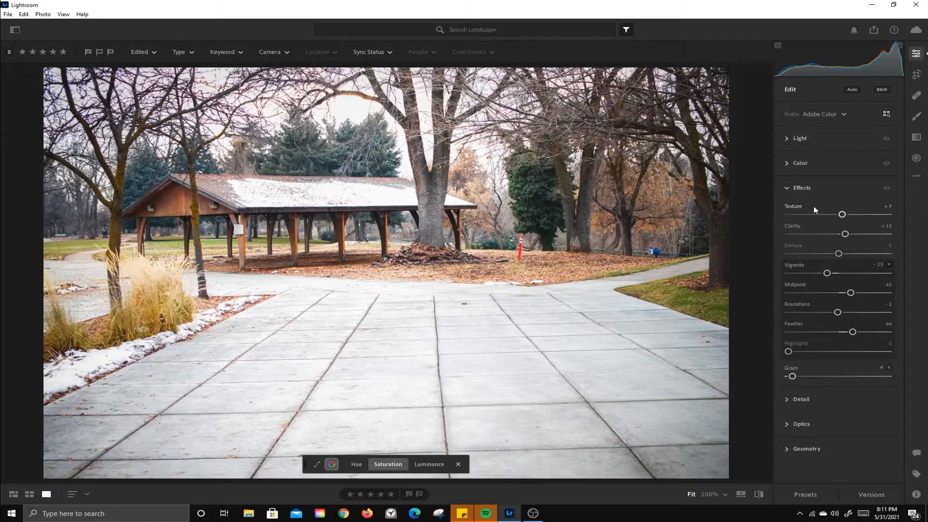
left_click(787, 188)
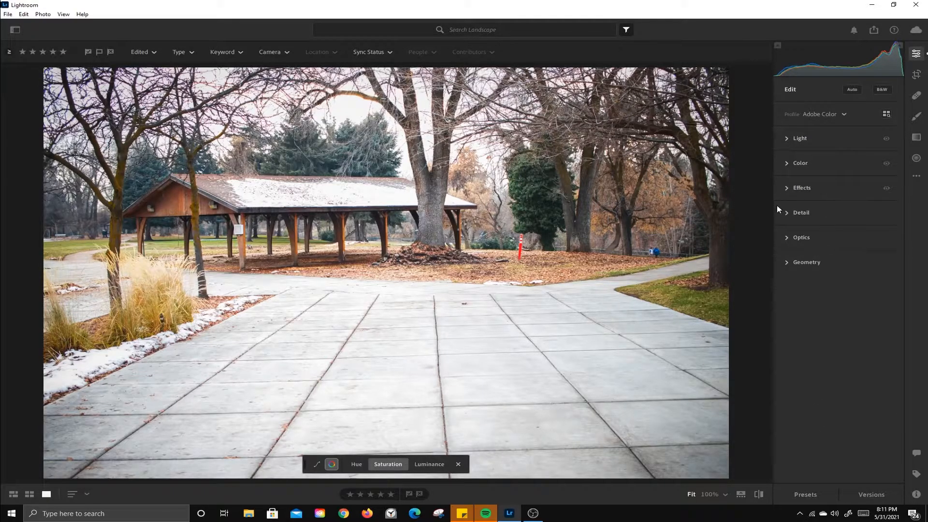
- Try Noise Reduction in the Detail settings and return it to 0
left_click(787, 212)
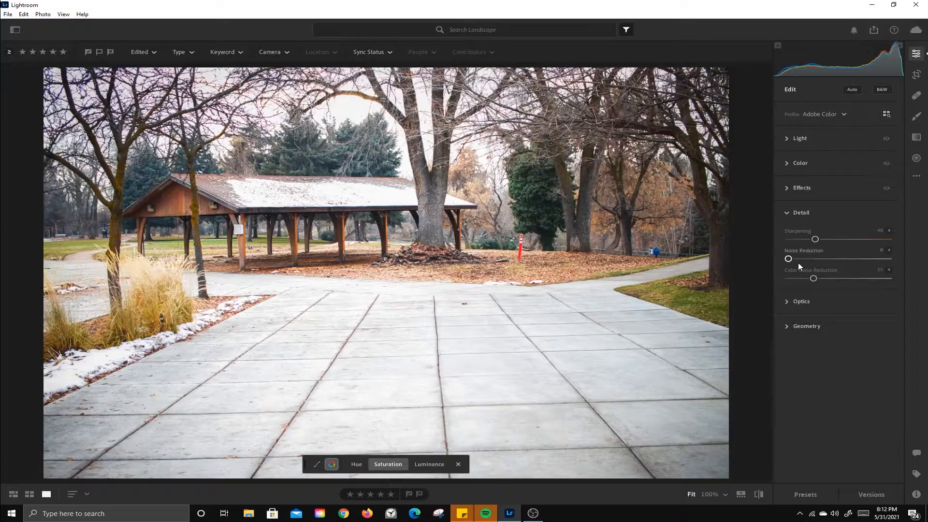
mouse_move(790, 259)
left_mouse_down()
mouse_move(808, 258)
mouse_move(783, 260)
left_mouse_up()
left_click(785, 211)
- Enable lens corrections for the Canon EF-S 24mm f/2.8 STM, comparing the photo with and without them
left_click(784, 237)
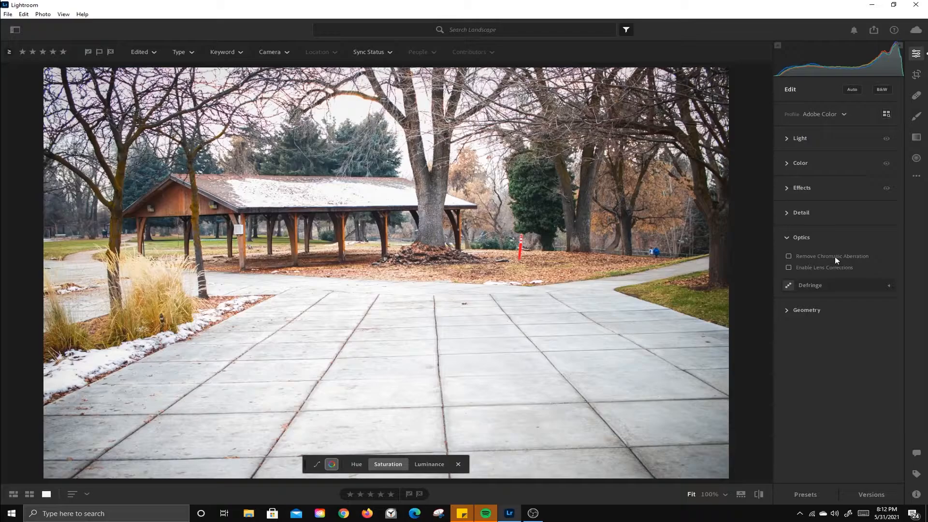
mouse_move(843, 257)
left_click(788, 267)
left_click(789, 268)
left_click(789, 267)
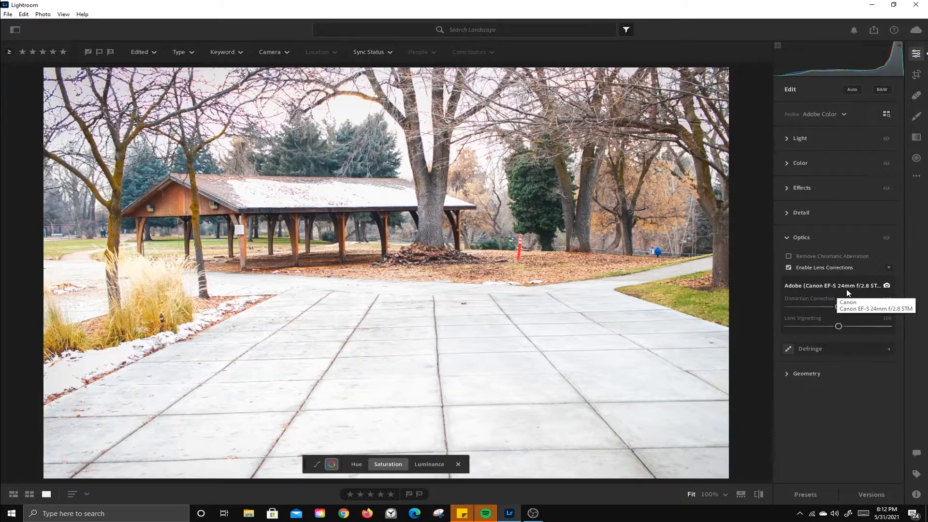
left_click(788, 267)
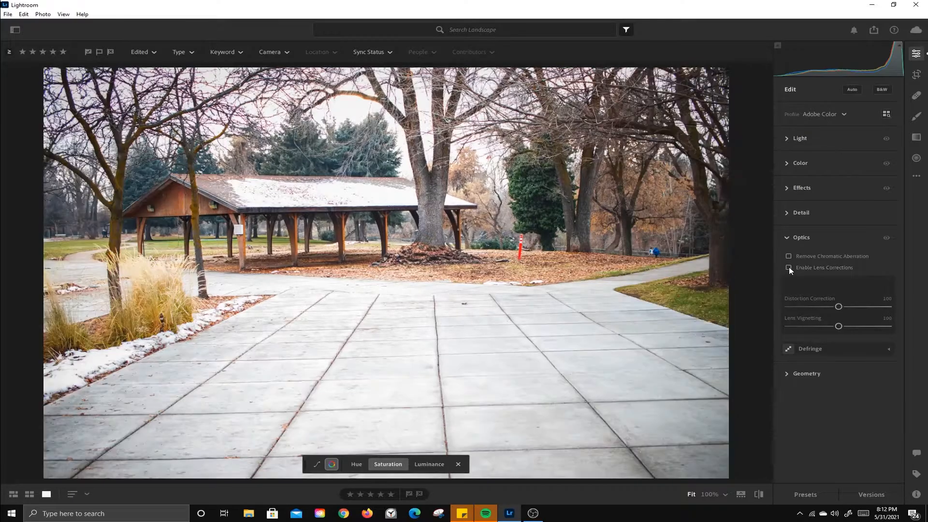
left_click(788, 267)
left_click(789, 267)
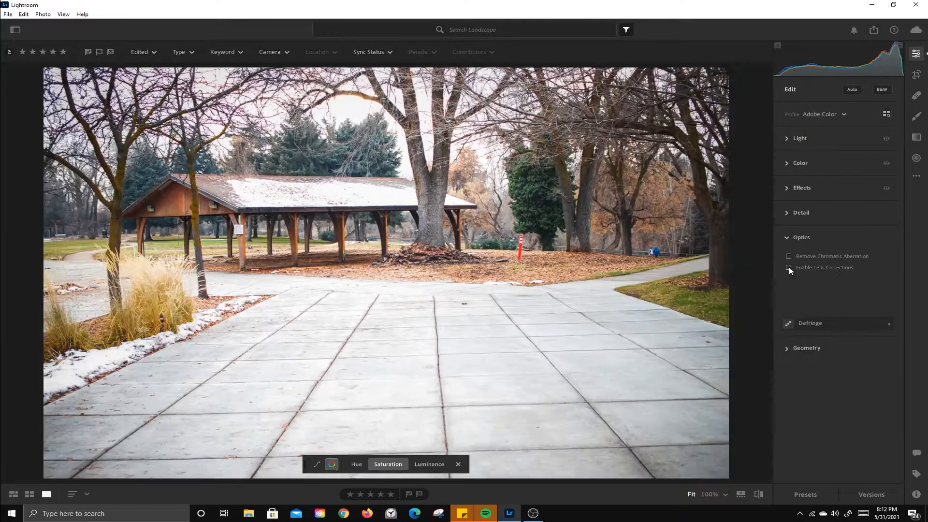
left_click(789, 267)
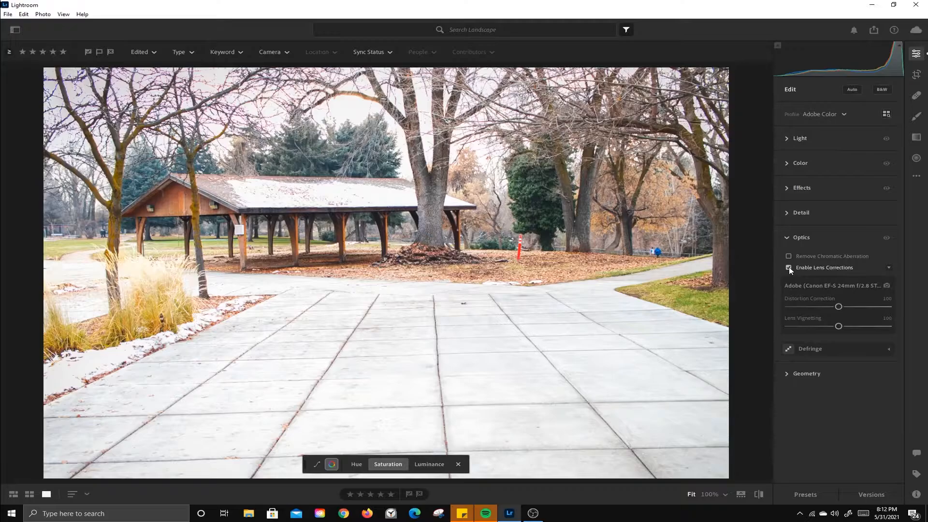
left_click(789, 268)
left_click(789, 267)
left_click(788, 238)
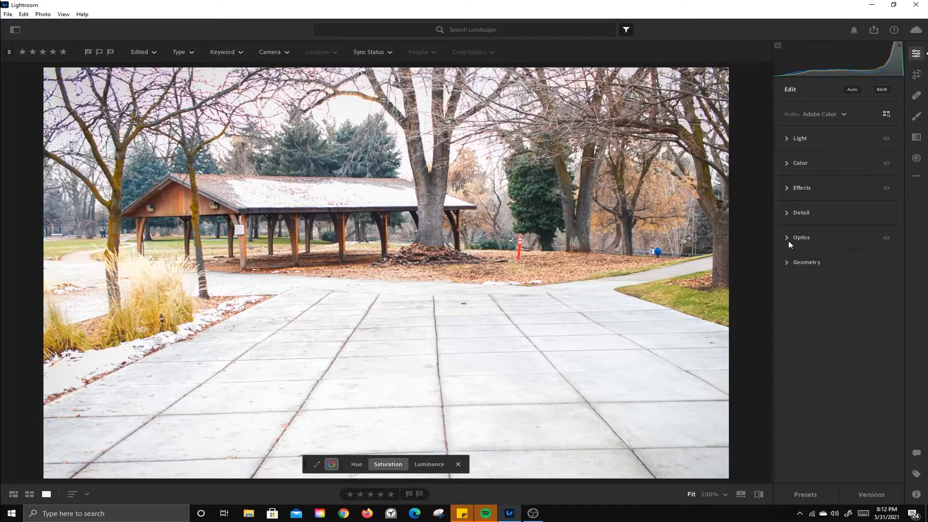
- Try a Geometry distortion of -35 on the photo and undo it
left_click(786, 263)
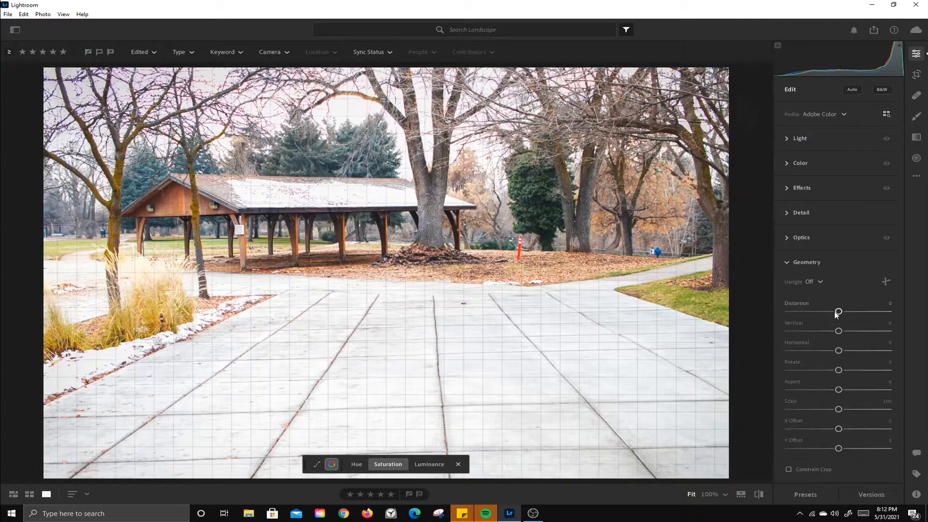
left_click_drag(838, 312, 822, 314)
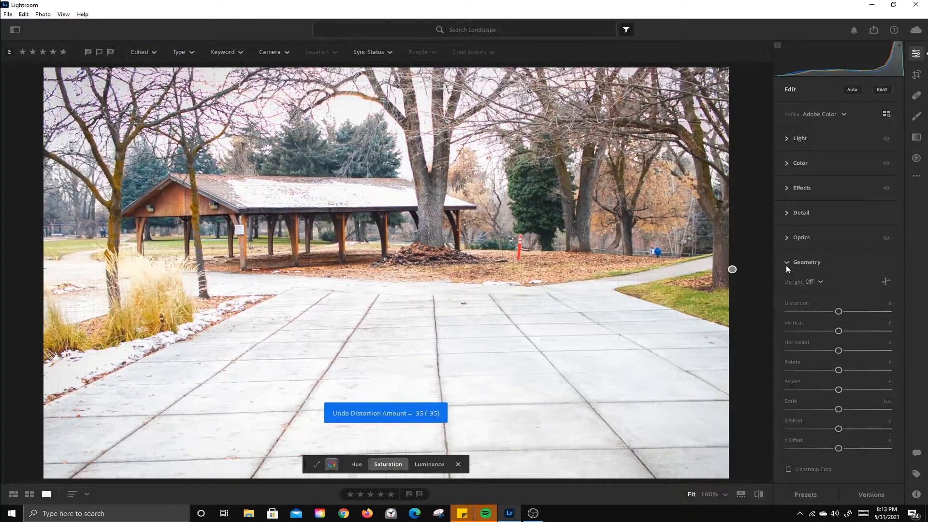
left_click(787, 262)
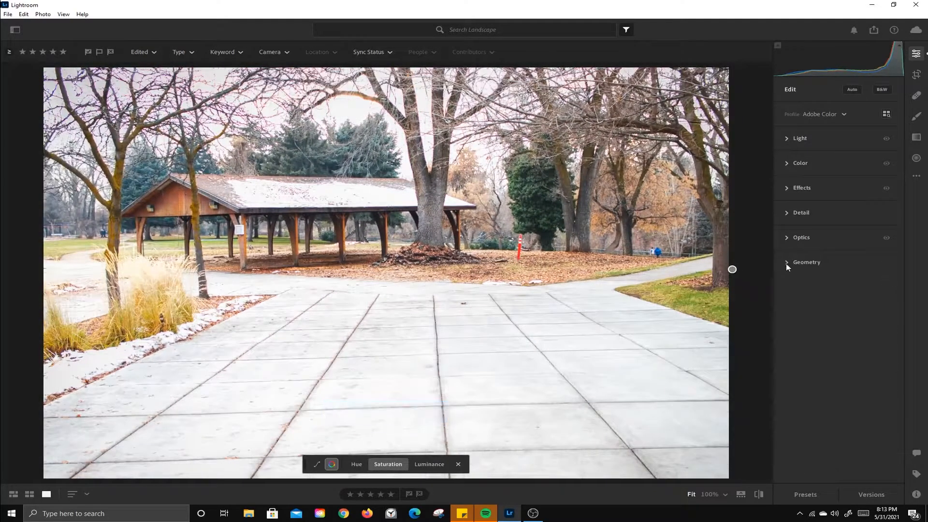
- Lower the photo's Exposure to -1.20 and review the remaining Light settings
left_click(788, 188)
left_click(789, 189)
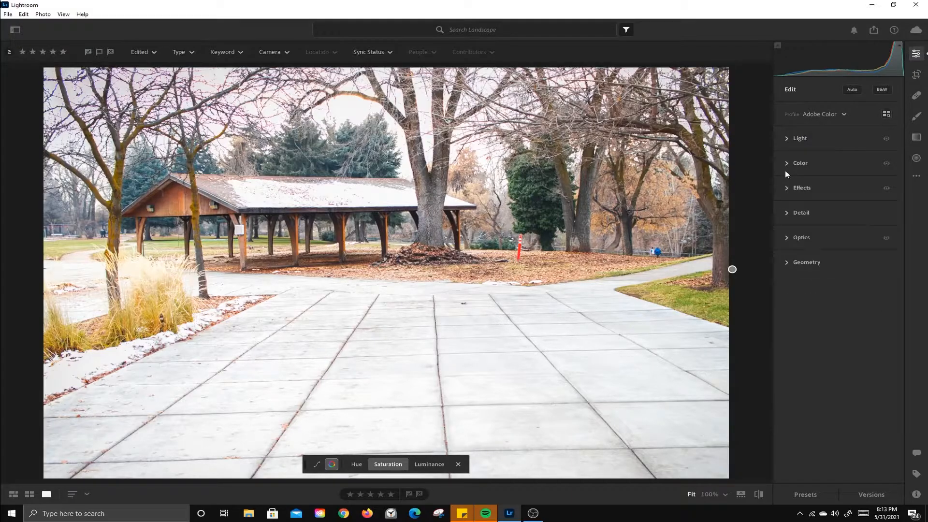
left_click(786, 139)
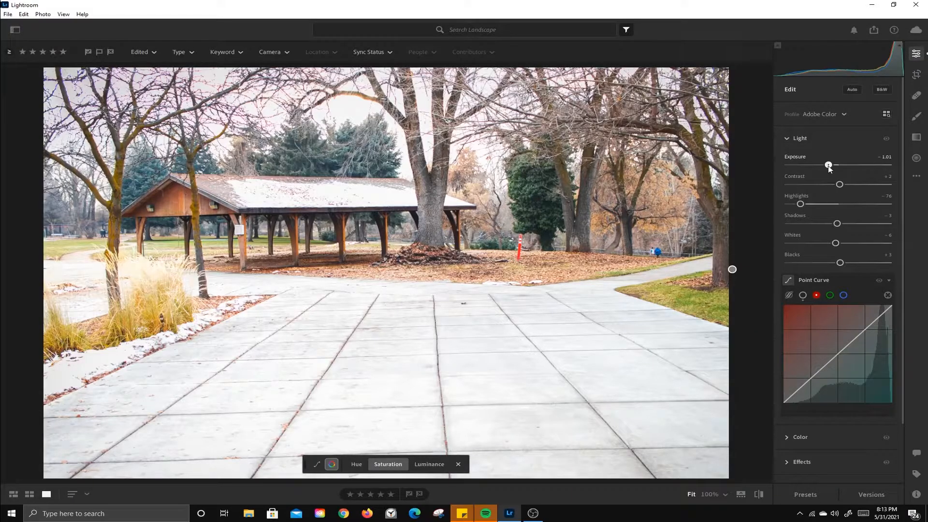
left_click_drag(828, 166, 827, 165)
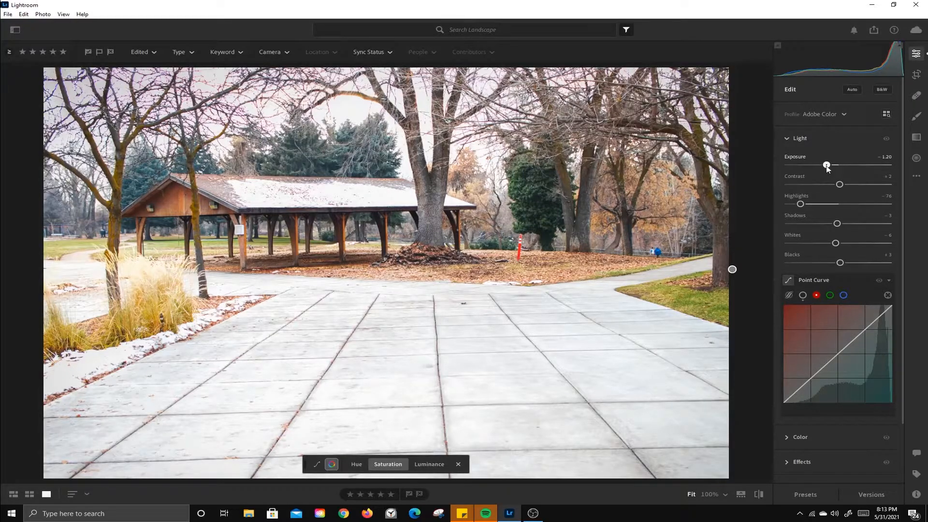
scroll(835, 352, "down", 2)
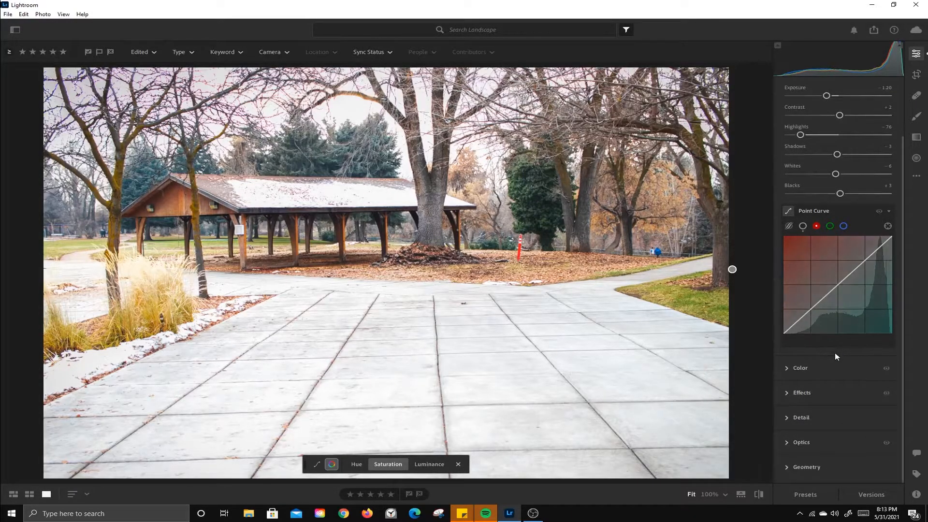
scroll(834, 353, "up", 2)
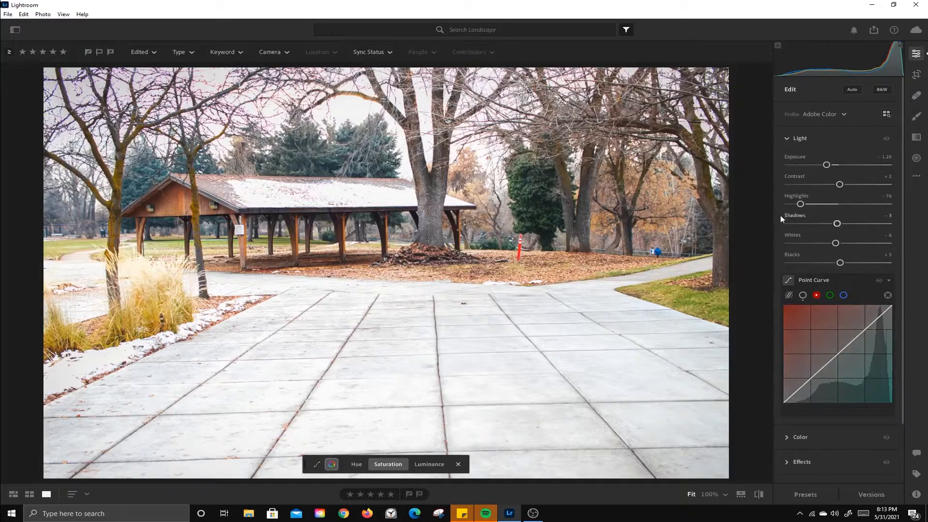
- Set the photo's Exposure to -1.06 and Vignette to -30, comparing the edit with the original photo
left_click_drag(827, 166, 829, 165)
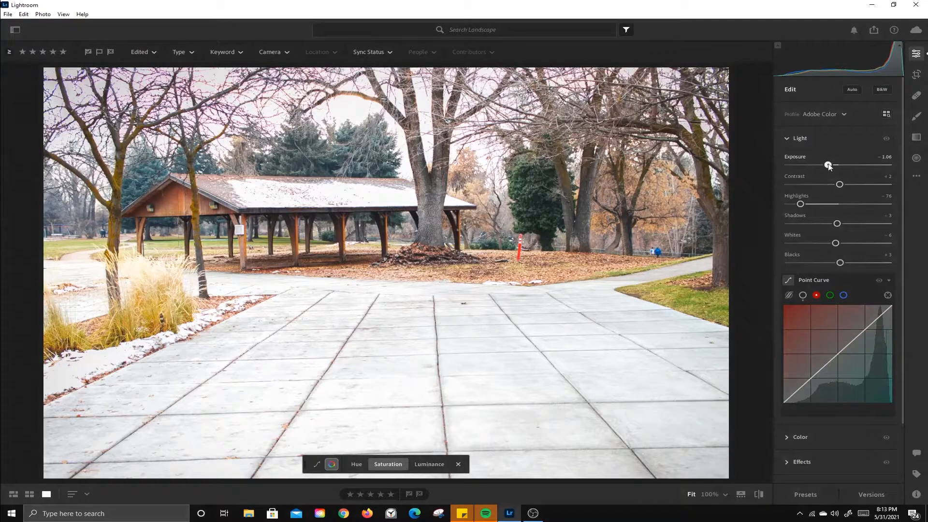
left_click(786, 139)
left_click(783, 189)
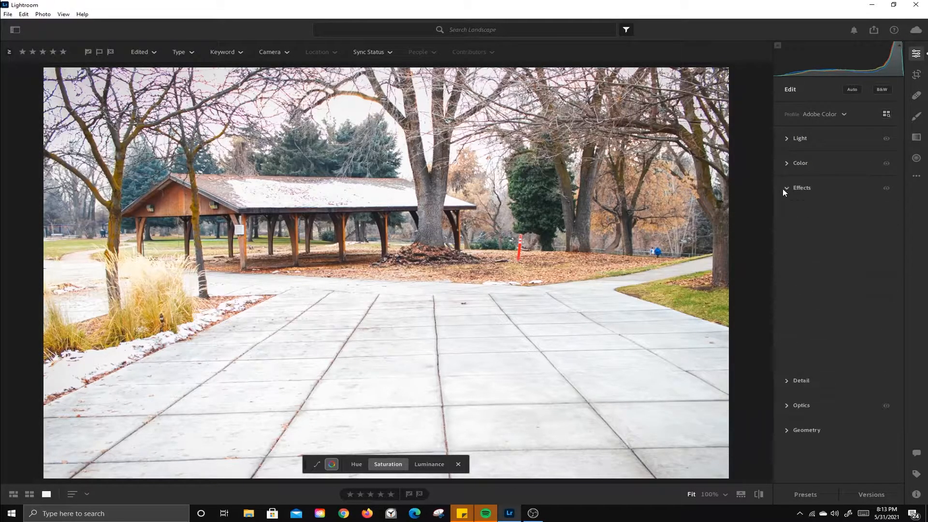
left_click_drag(827, 274, 823, 274)
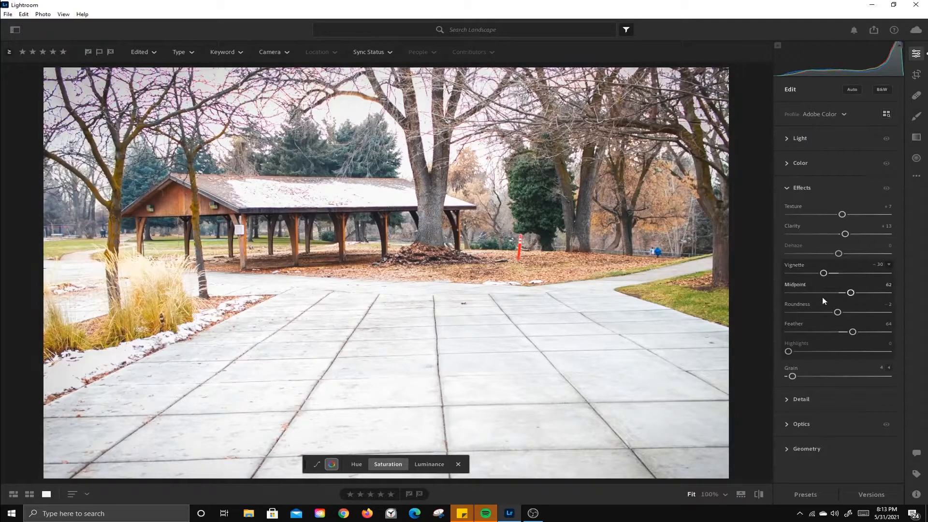
left_click(786, 188)
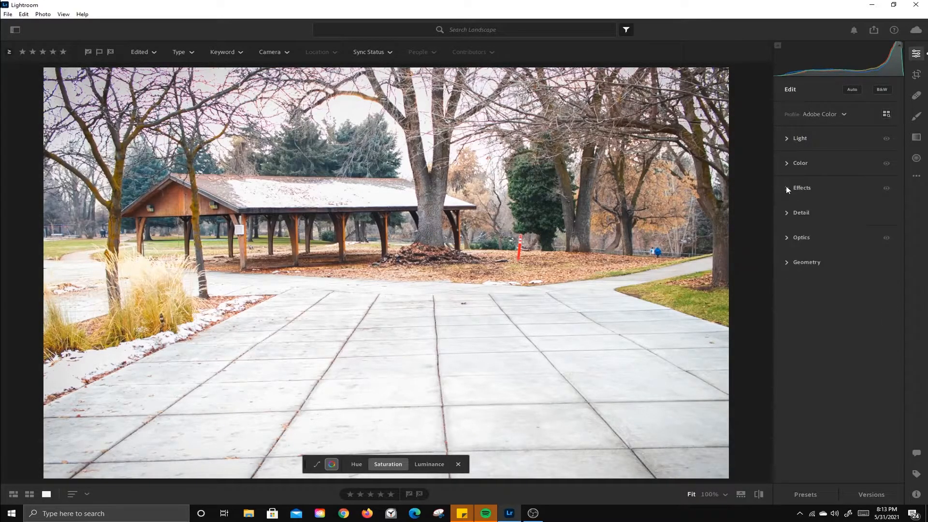
left_click(762, 494)
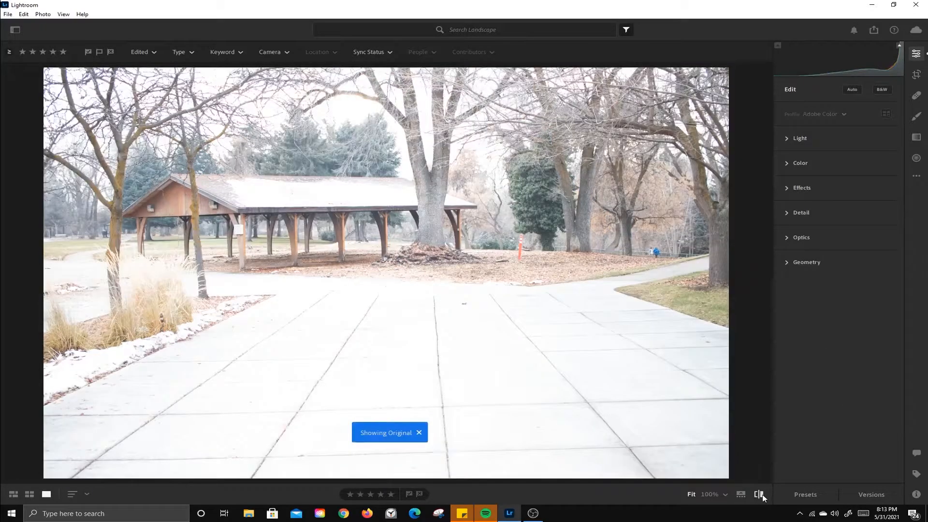
left_click(762, 495)
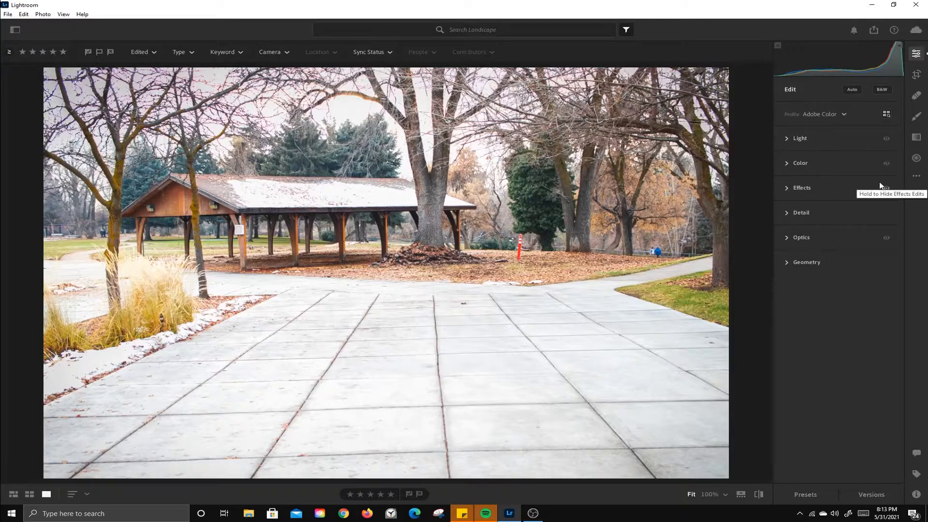
- Review the crop aspect ratio options, keep Original, and straighten the photo by +1.71
left_click(917, 76)
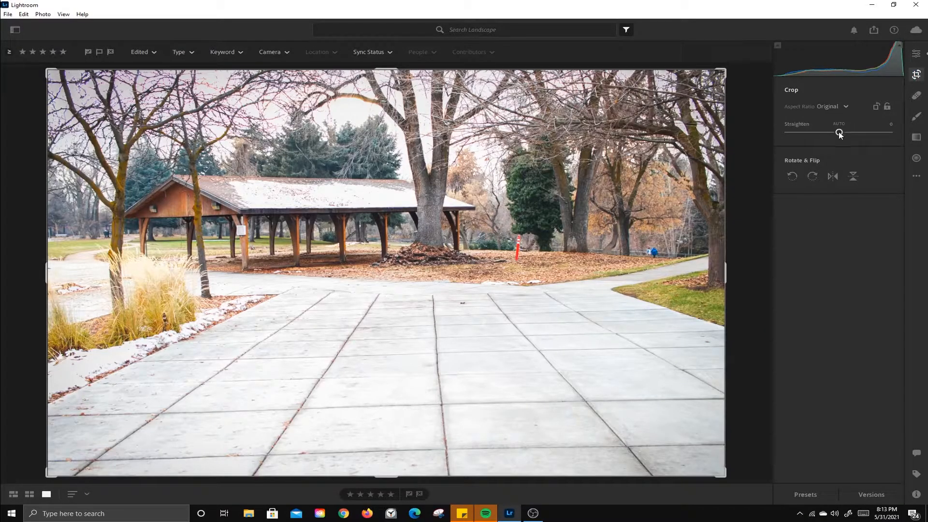
left_click(846, 106)
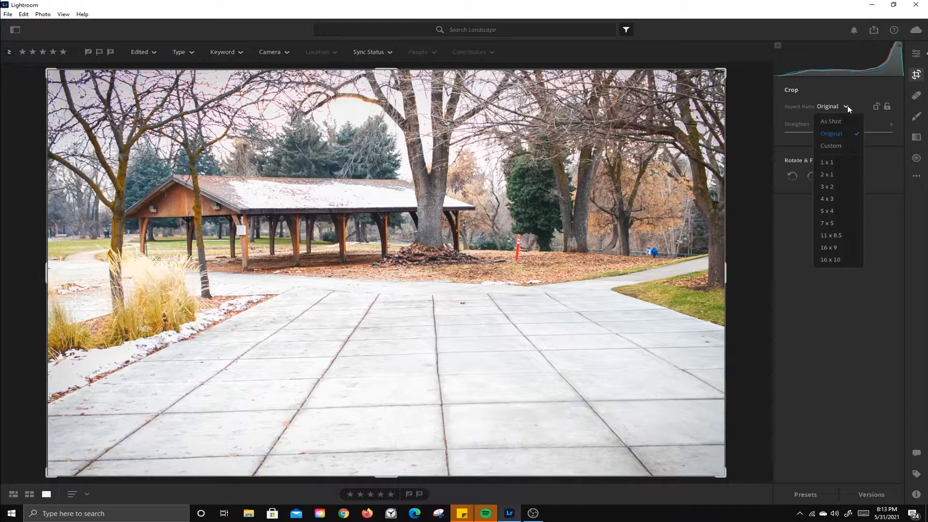
left_click(847, 107)
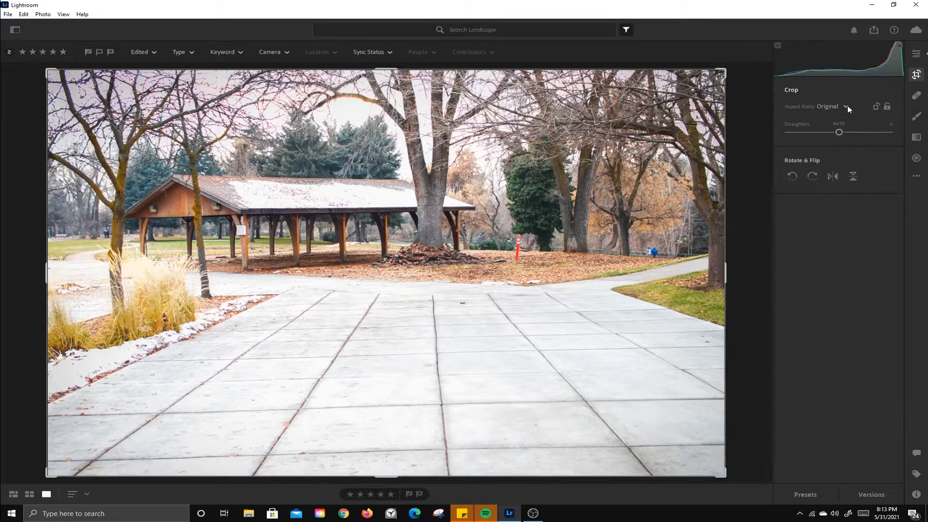
mouse_move(840, 133)
left_mouse_down()
mouse_move(828, 131)
mouse_move(841, 133)
left_mouse_up()
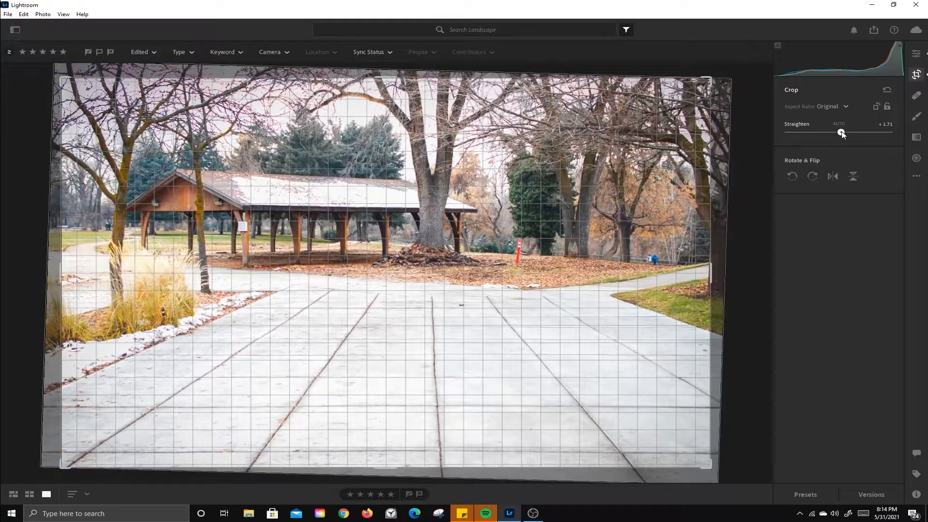
double_click(841, 133)
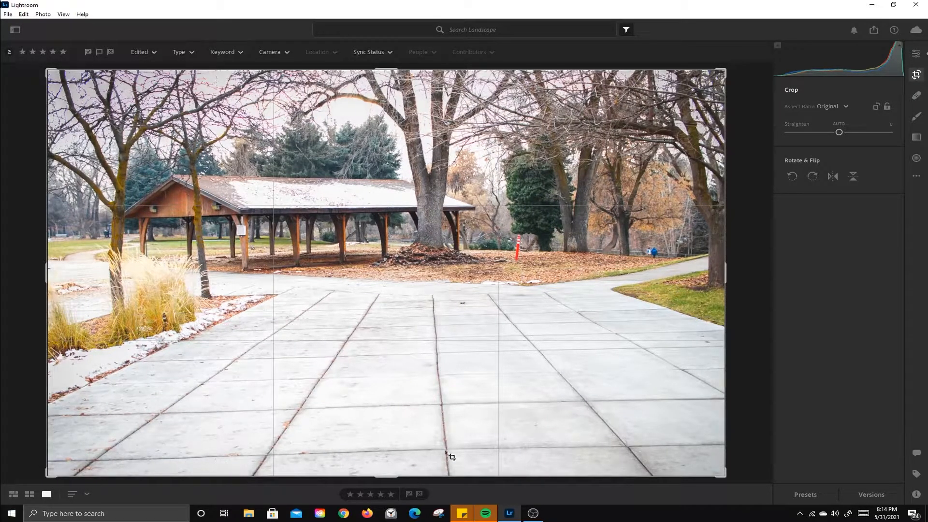
left_click_drag(844, 132, 842, 137)
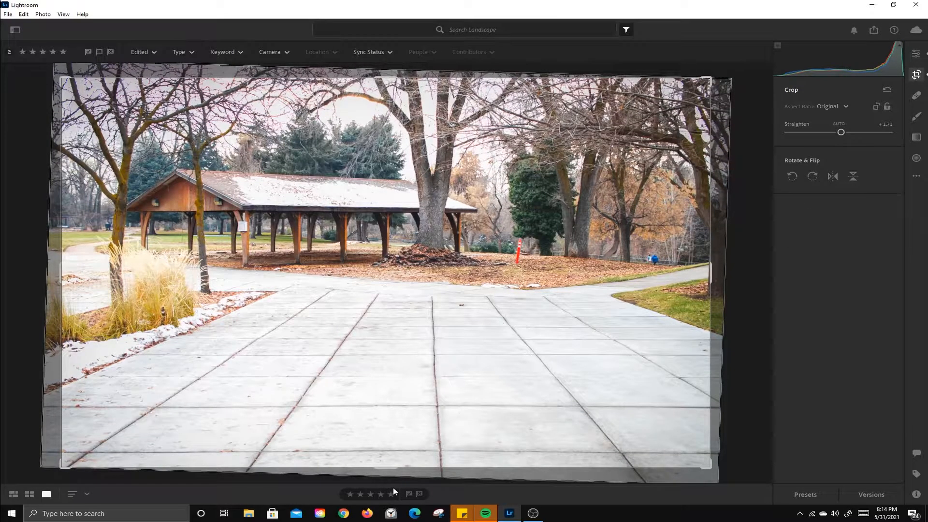
key("e")
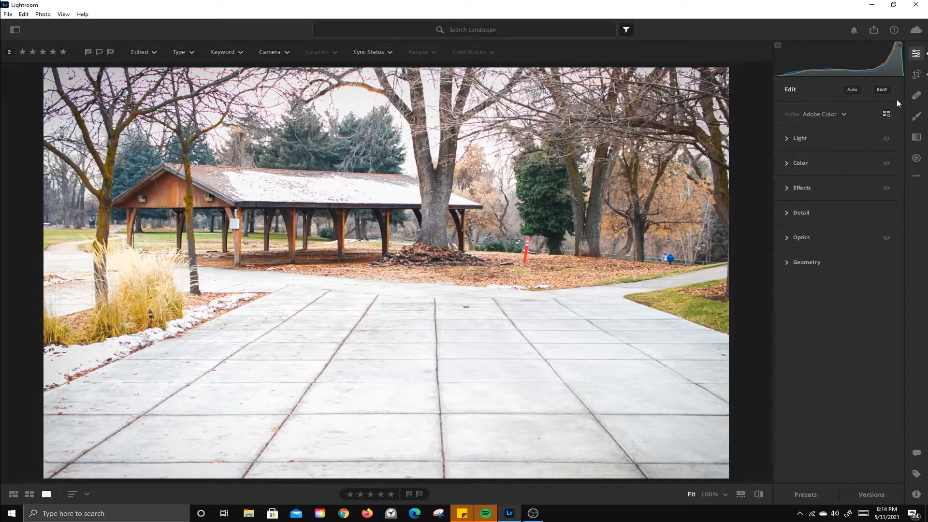
- Try rotating the cropped photo counterclockwise through a full turn and flipping it horizontally and back
left_click(916, 74)
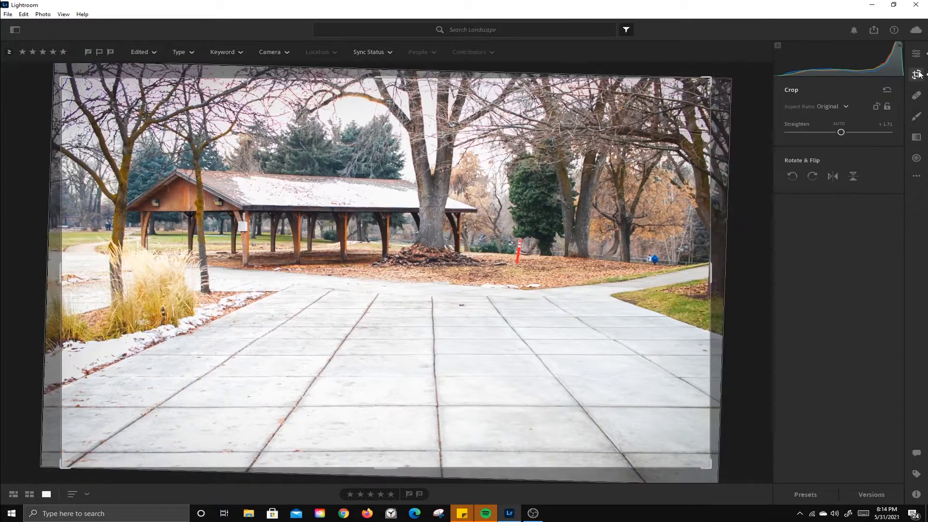
left_click(791, 177)
left_click(791, 177)
left_click(791, 177)
left_click(791, 176)
left_click(833, 177)
left_click(834, 177)
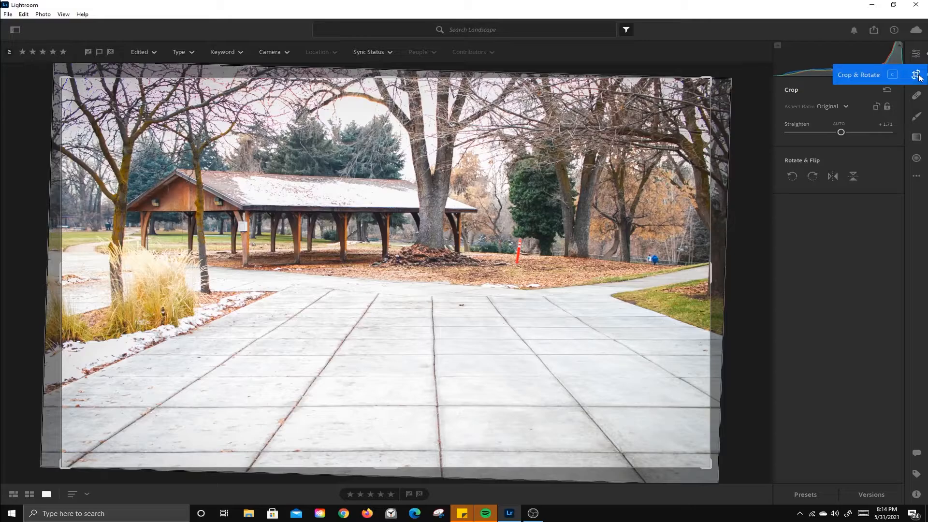
key("Return")
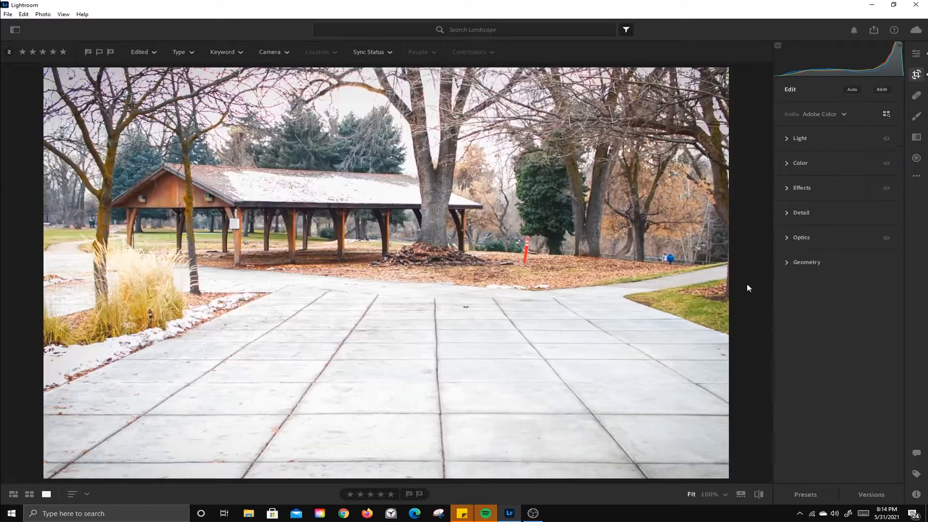
- Try the Healing Brush in Heal mode on the top of the red post, adjust its sample area, and undo it
left_click(919, 96)
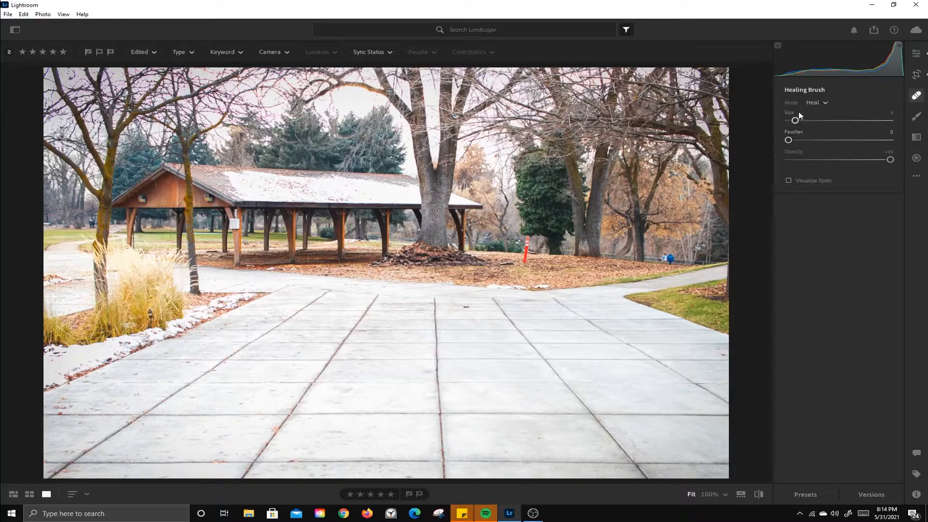
left_click(825, 102)
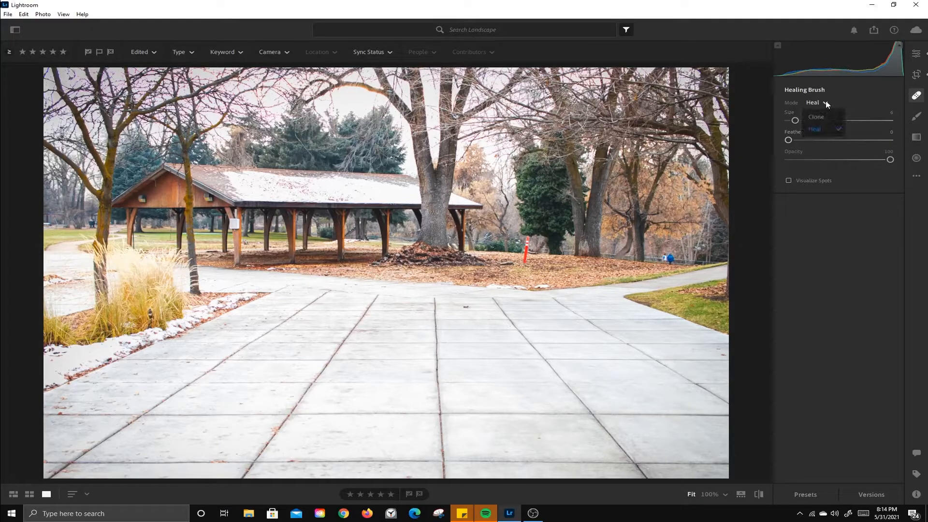
left_click(816, 128)
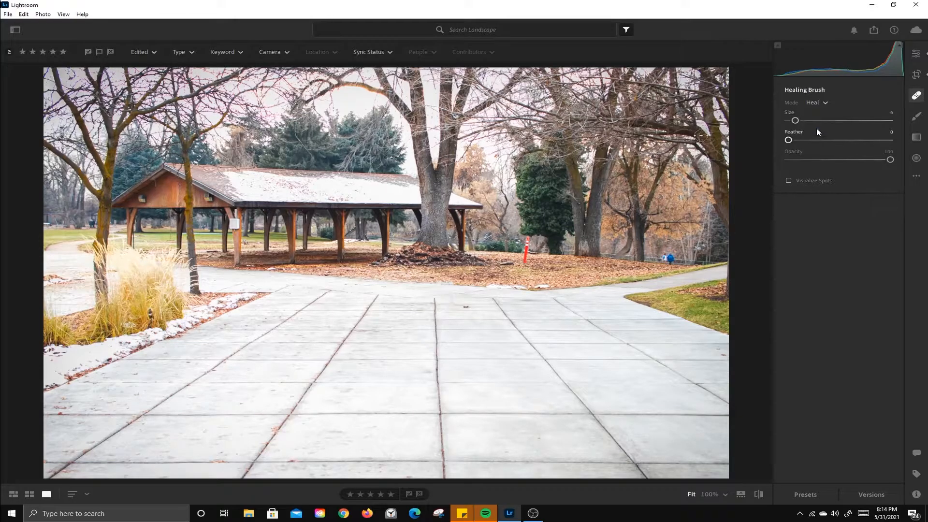
left_click(527, 238)
left_click_drag(622, 279, 601, 249)
key("ctrl+z")
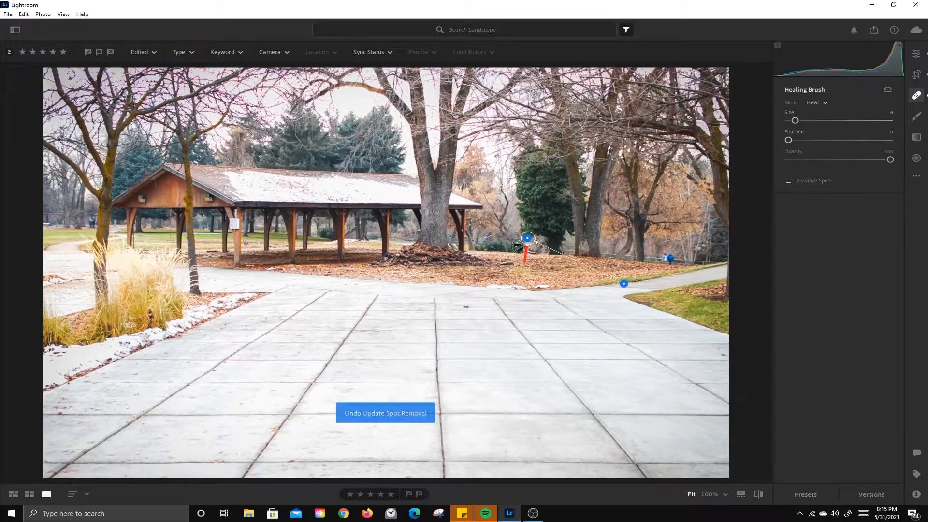
key("ctrl+z")
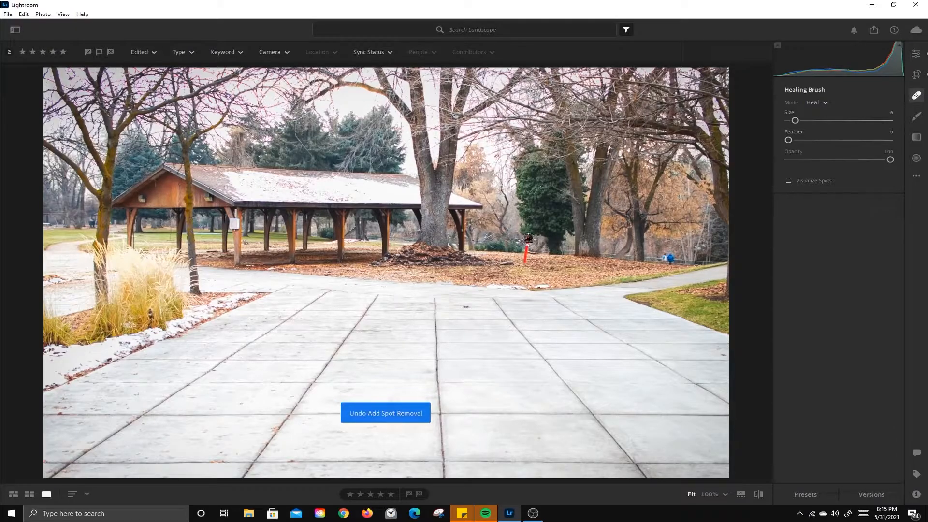
- Heal away the whole red post using the leaf-covered ground beside it as the source, with Feather at 11
left_click_drag(527, 249, 526, 261)
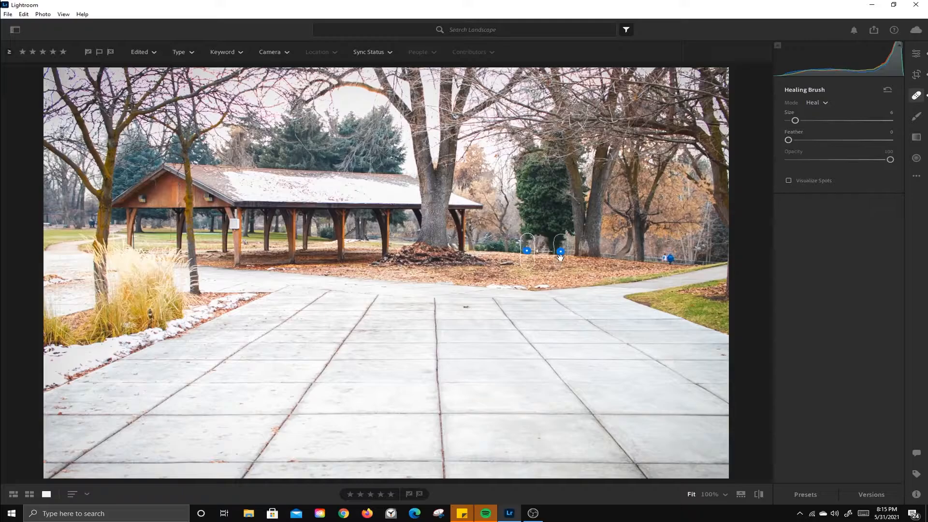
mouse_move(564, 261)
left_mouse_down()
mouse_move(573, 261)
mouse_move(564, 261)
left_mouse_up()
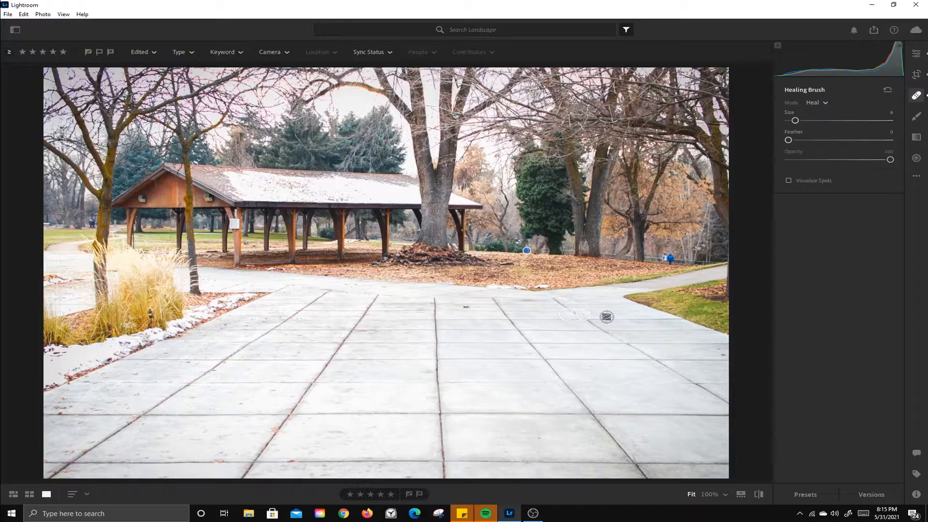
key("ctrl+z")
left_click(527, 250)
left_click_drag(789, 140, 803, 140)
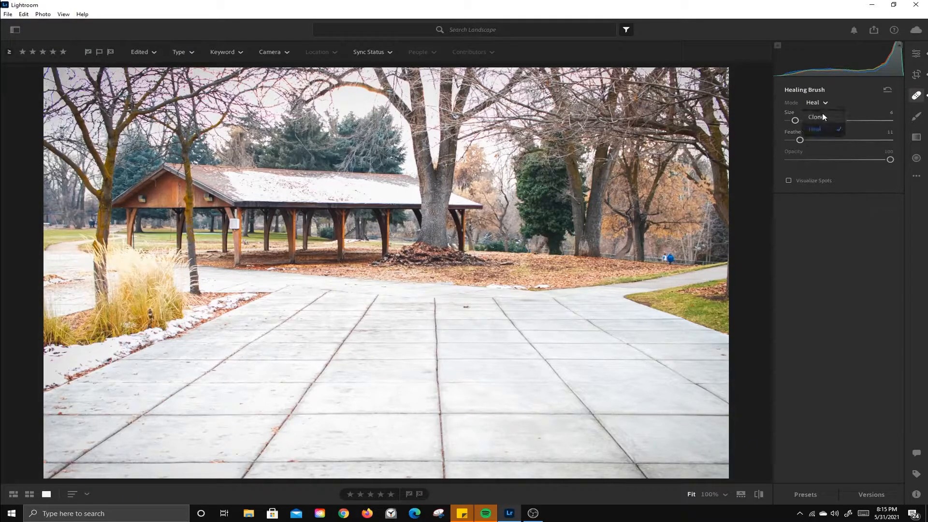
left_click(826, 103)
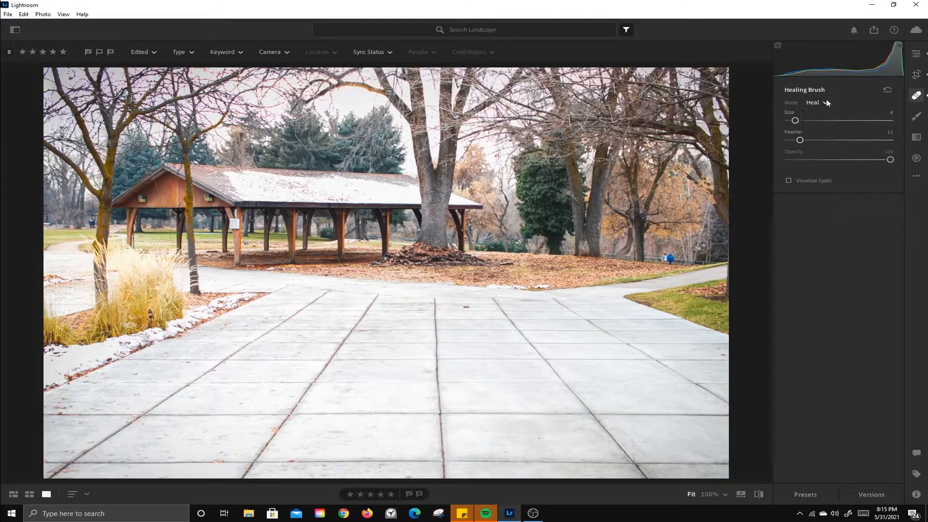
left_click(888, 92)
- Paint a Brush mask over the ivy-covered tree beside the pavilion, using Size 5.6 and Feather 55
left_click(916, 116)
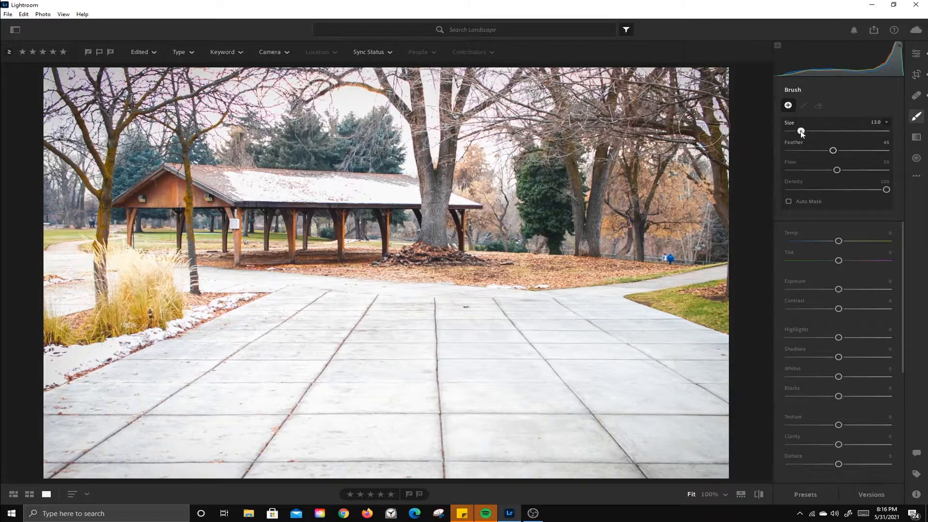
left_click_drag(800, 131, 835, 151)
left_click_drag(796, 131, 843, 150)
mouse_move(556, 190)
left_mouse_down()
mouse_move(539, 190)
mouse_move(538, 179)
mouse_move(532, 221)
mouse_move(547, 227)
mouse_move(554, 249)
mouse_move(558, 207)
mouse_move(534, 162)
mouse_move(551, 150)
mouse_move(591, 207)
left_mouse_up()
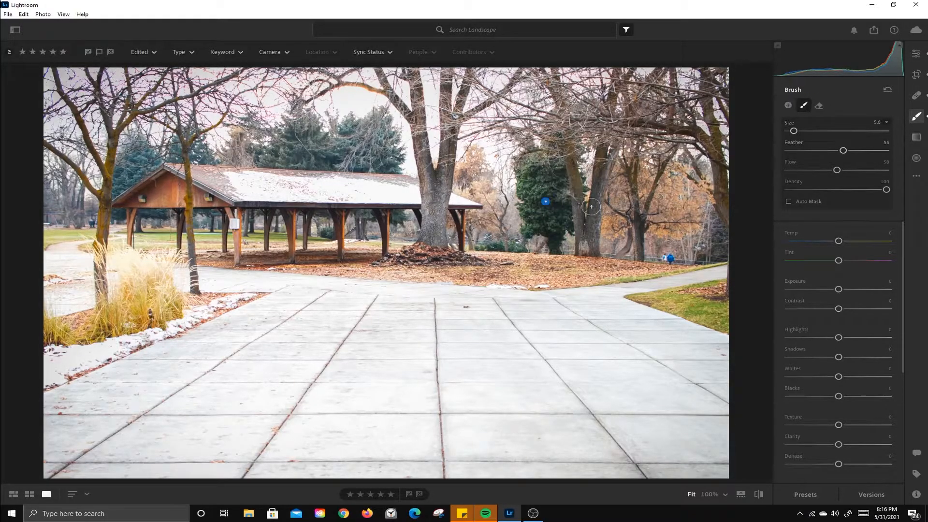
- Try a Temp of +100 on the brushed tree and reset it to 0
left_click(788, 201)
left_click_drag(838, 241, 874, 242)
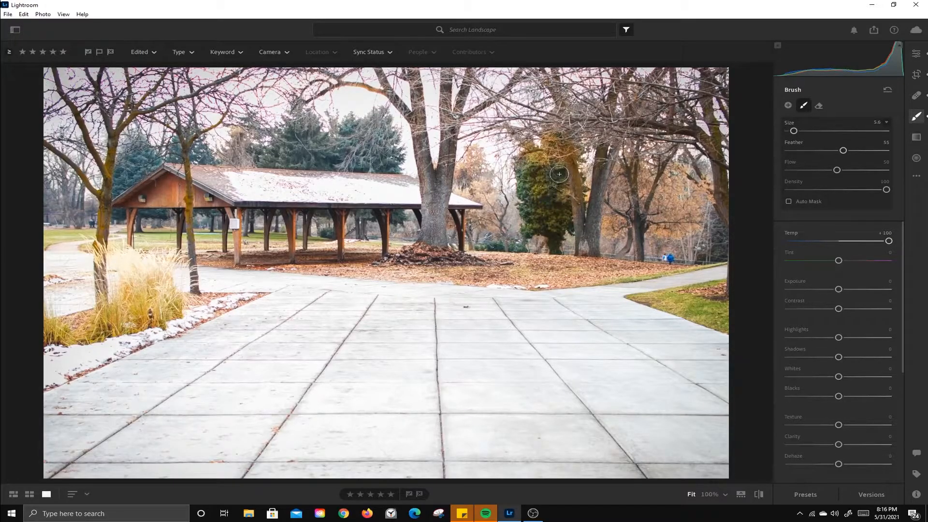
mouse_move(531, 194)
left_mouse_down()
mouse_move(527, 173)
mouse_move(531, 228)
mouse_move(555, 221)
mouse_move(555, 244)
mouse_move(572, 221)
left_mouse_up()
double_click(888, 241)
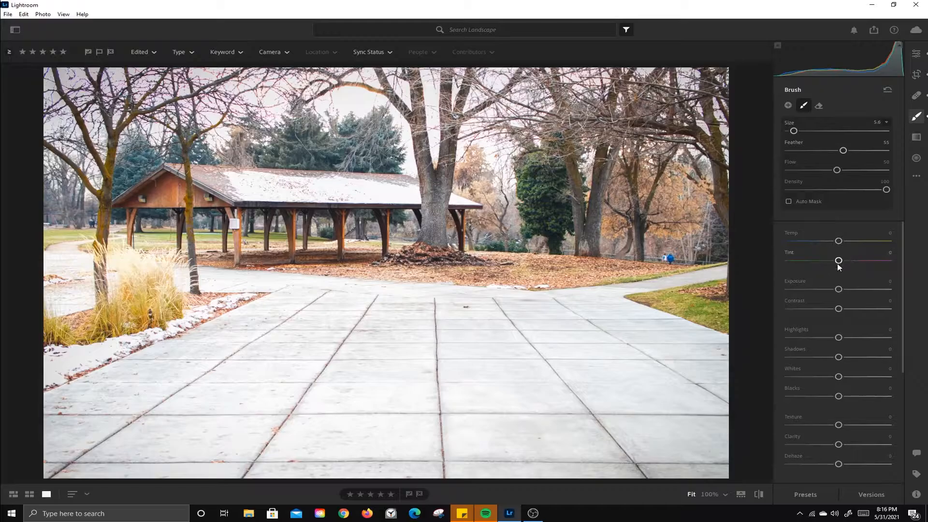
- Adjust the brushed tree with Exposure +0.64, Contrast +6, Saturation -34 and a slight negative Hue shift
left_click_drag(839, 289, 848, 293)
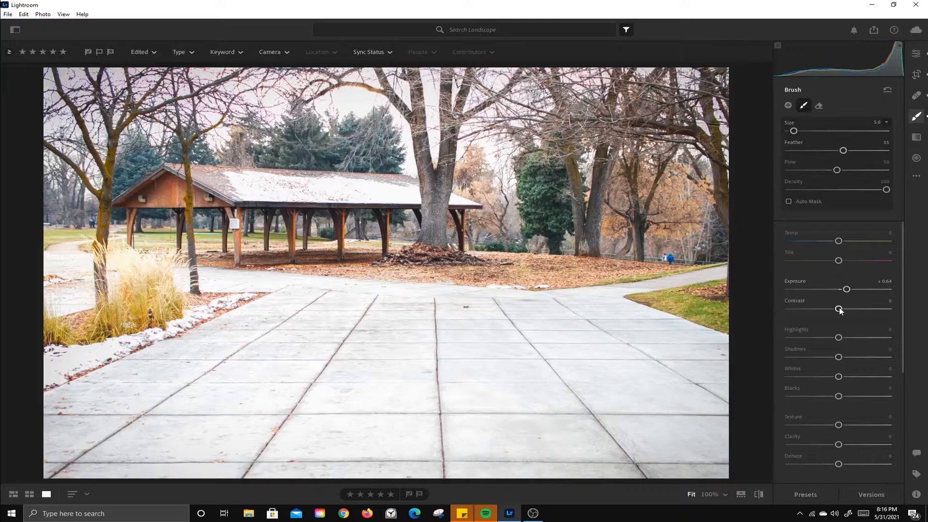
left_click_drag(839, 308, 842, 309)
scroll(849, 341, "down", 5)
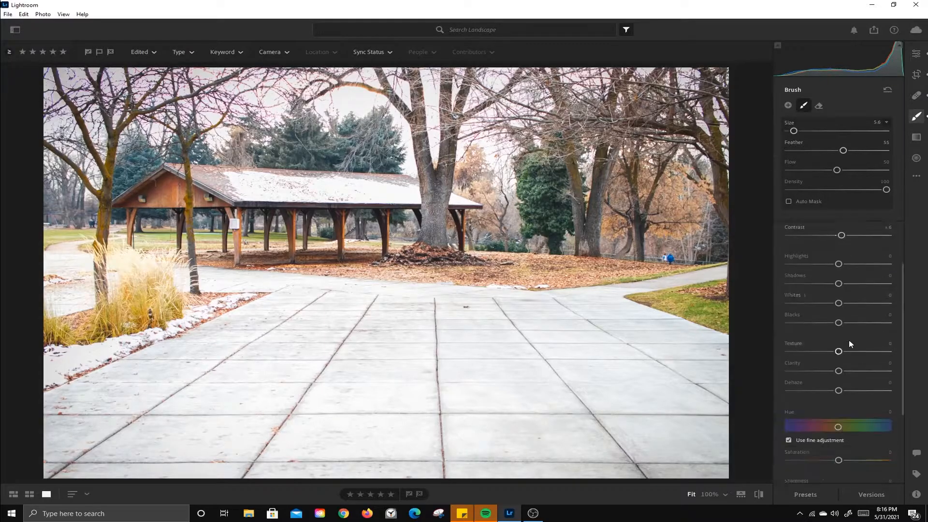
scroll(851, 342, "up", 2)
scroll(850, 342, "down", 3)
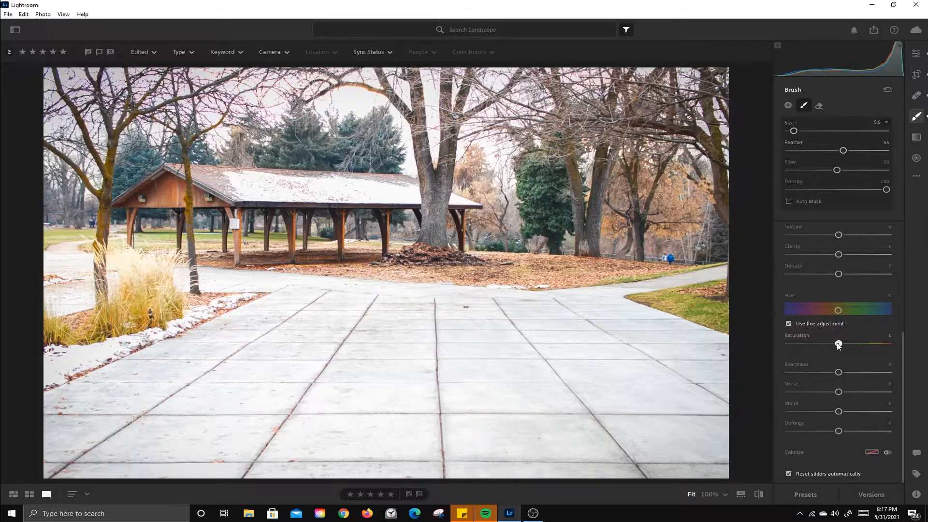
left_click_drag(839, 345, 816, 342)
left_click_drag(877, 344, 821, 344)
left_click_drag(838, 311, 836, 310)
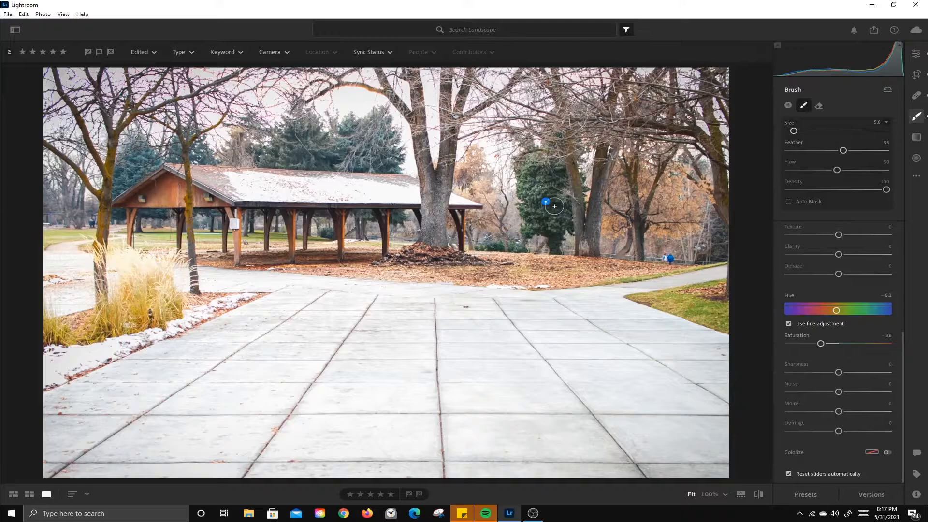
mouse_move(546, 201)
- Add a Linear Gradient running from the photo's top edge down to the middle of the pavement
left_click(915, 139)
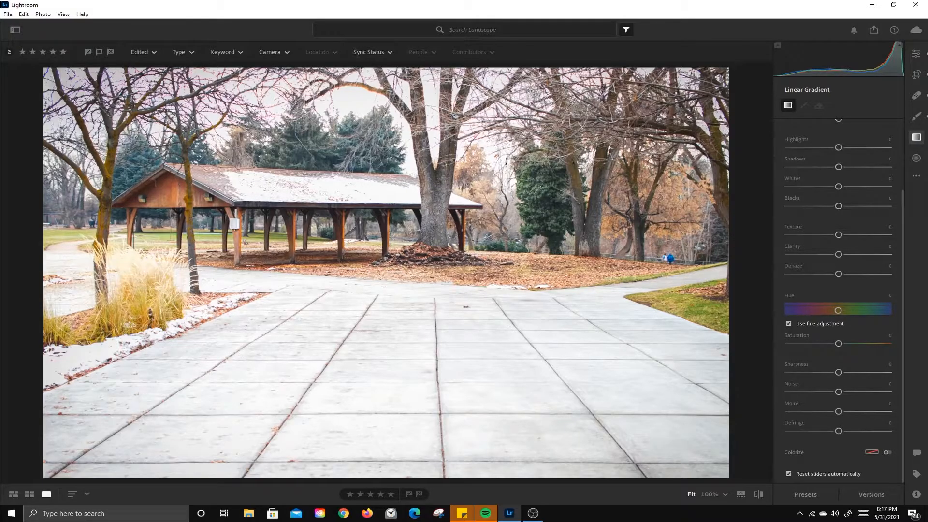
left_click_drag(411, 66, 413, 342)
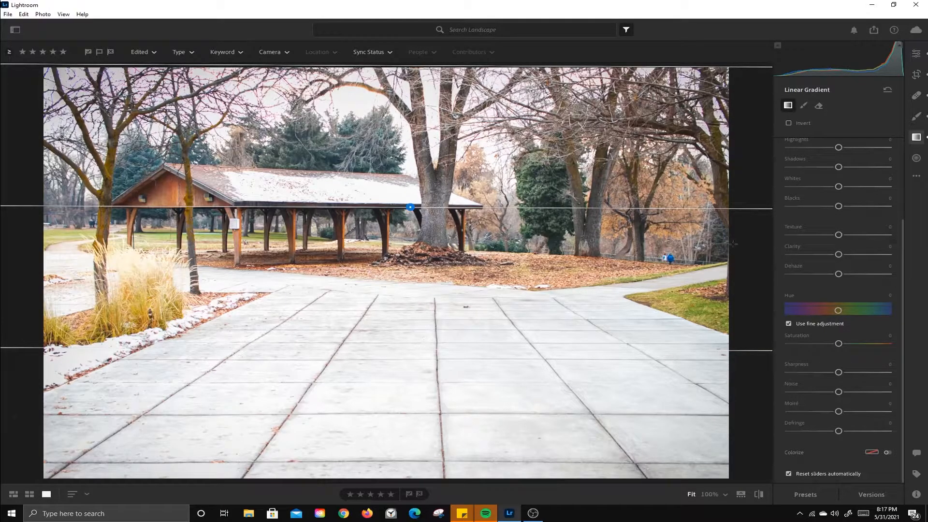
- Set the linear gradient's Exposure to +3.36 and pull its lower edge up to the far end of the pavement
scroll(861, 262, "up", 3)
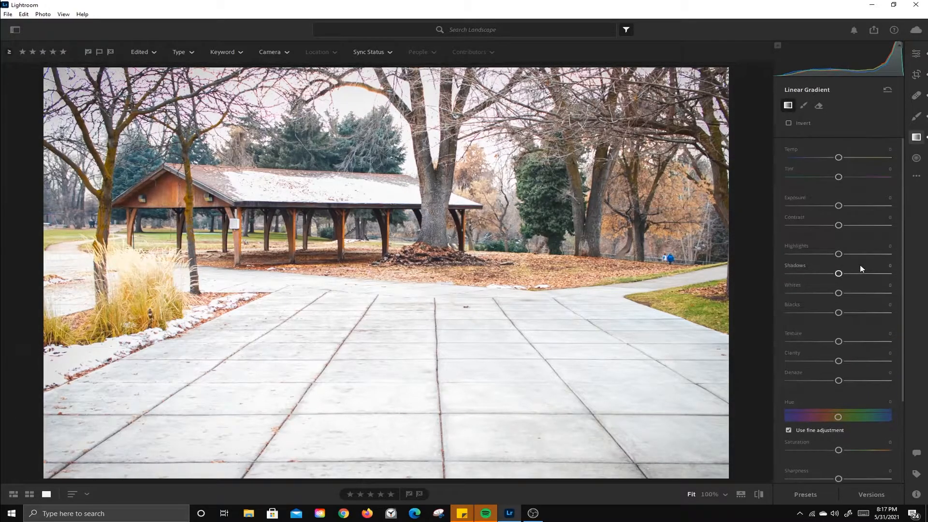
left_click_drag(839, 206, 881, 205)
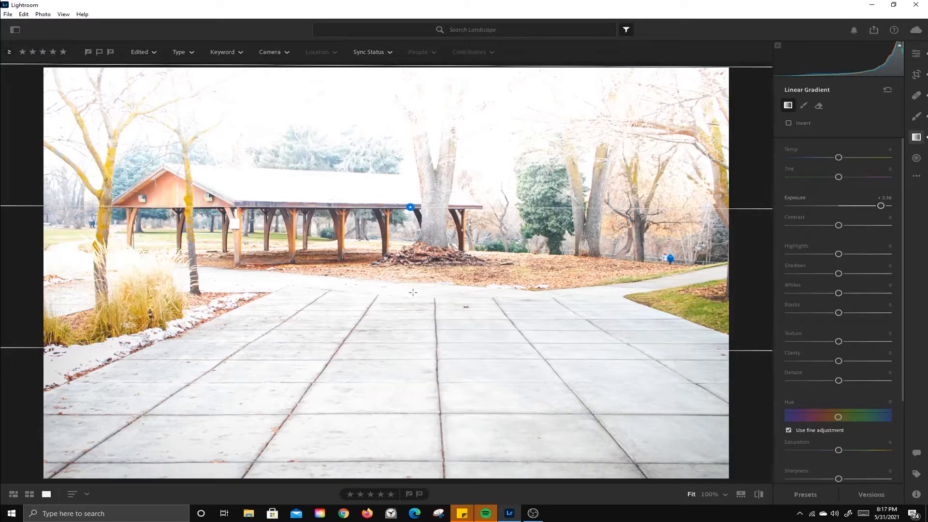
left_click_drag(425, 349, 411, 281)
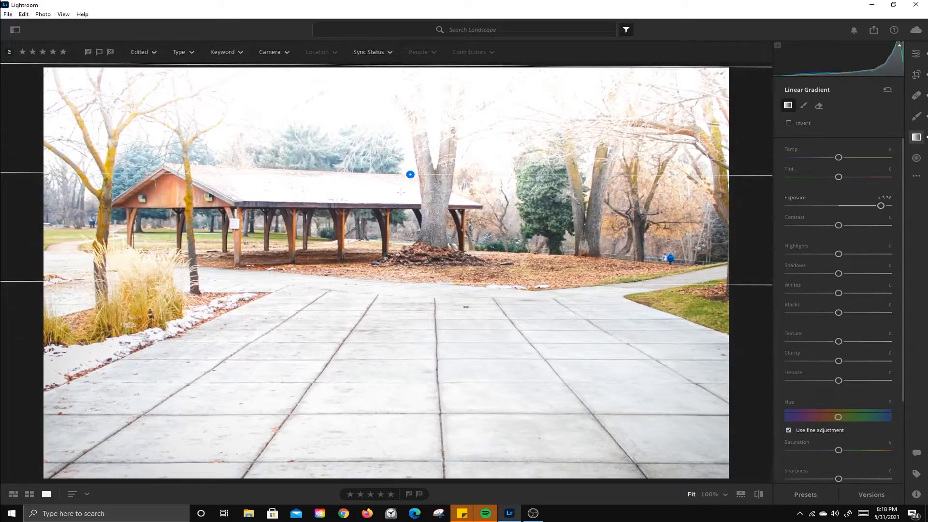
- Reset the linear gradient's Exposure to 0 and lower its Highlights to -20
double_click(880, 206)
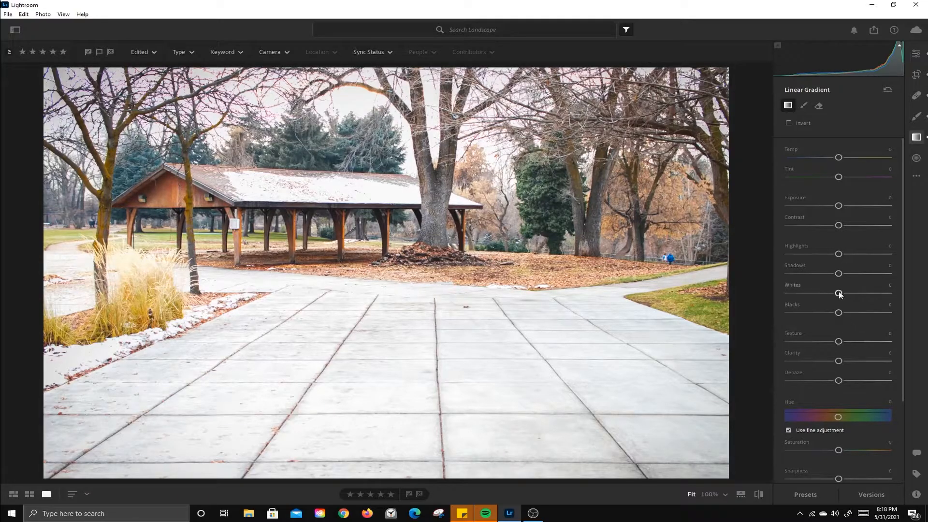
mouse_move(839, 253)
left_mouse_down()
mouse_move(822, 255)
mouse_move(839, 256)
left_mouse_up()
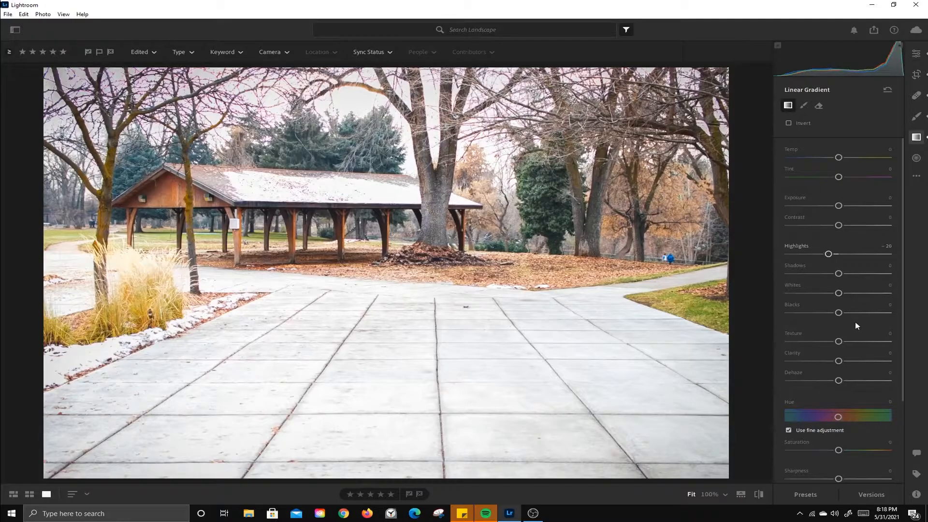
scroll(854, 323, "down", 4)
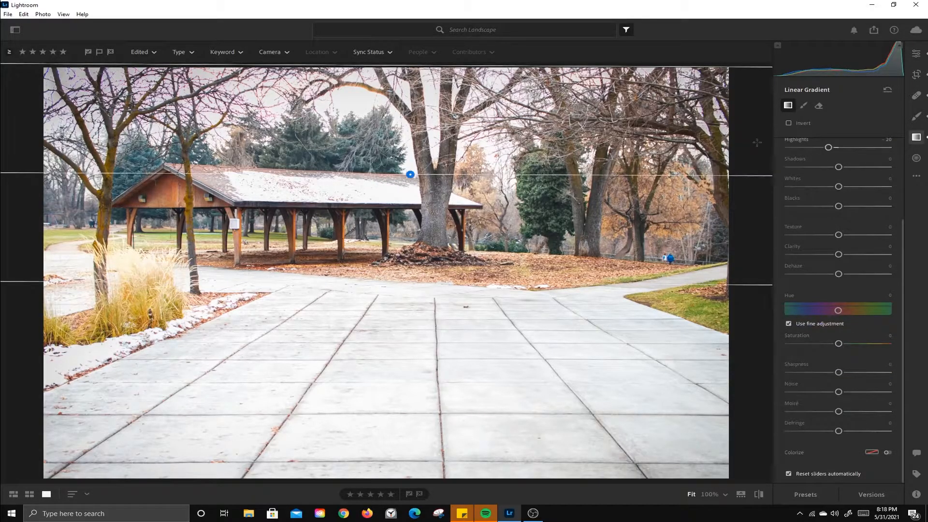
- Add a Radial Gradient over the fallen leaves beside the big tree, set its Temp to +17 and widen it toward the leaf pile
left_click(917, 159)
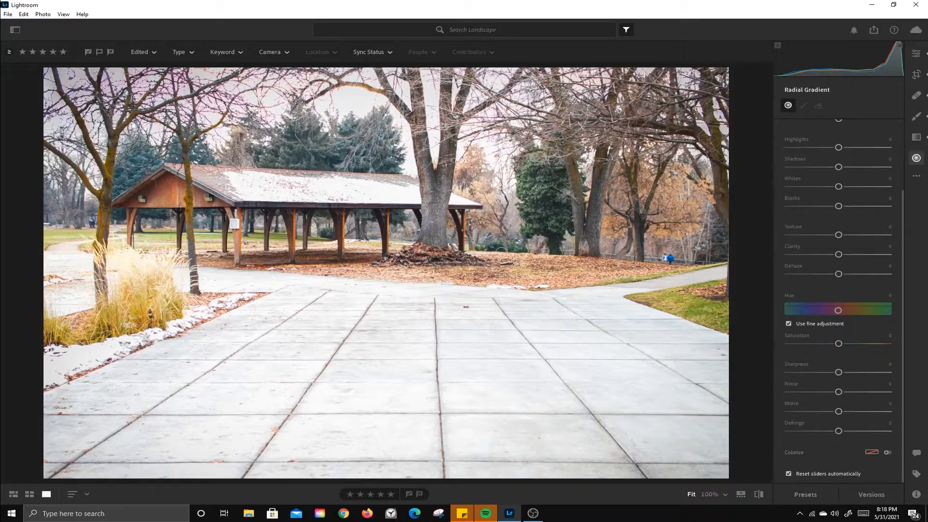
left_click_drag(502, 251, 573, 272)
left_click_drag(504, 255, 527, 268)
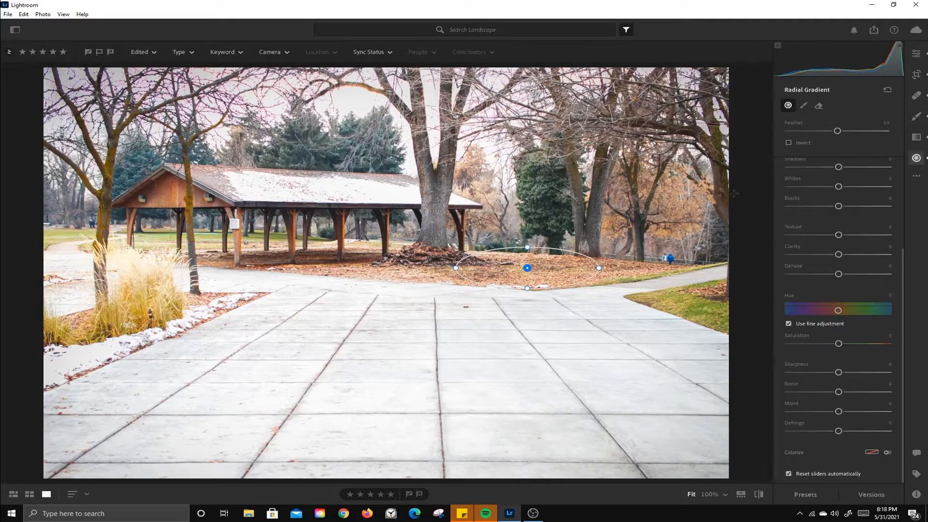
scroll(838, 240, "up", 5)
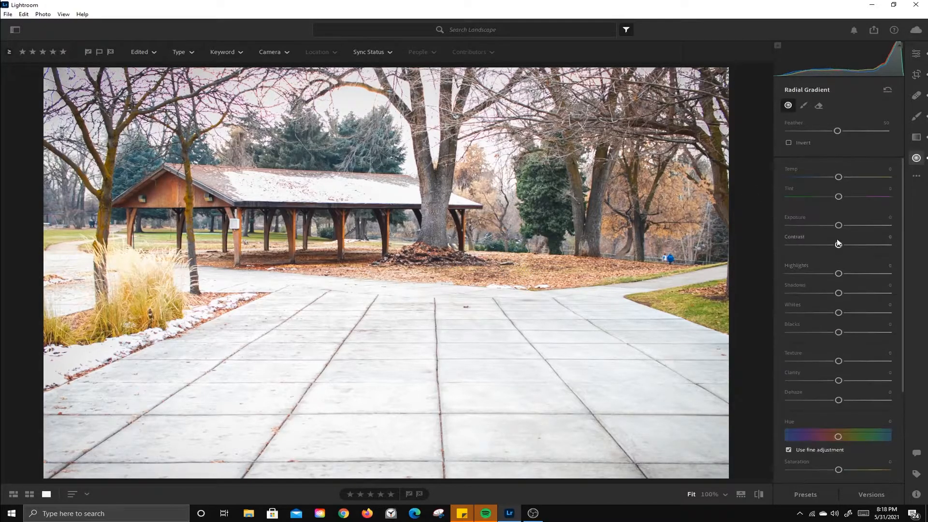
left_click_drag(841, 178, 847, 178)
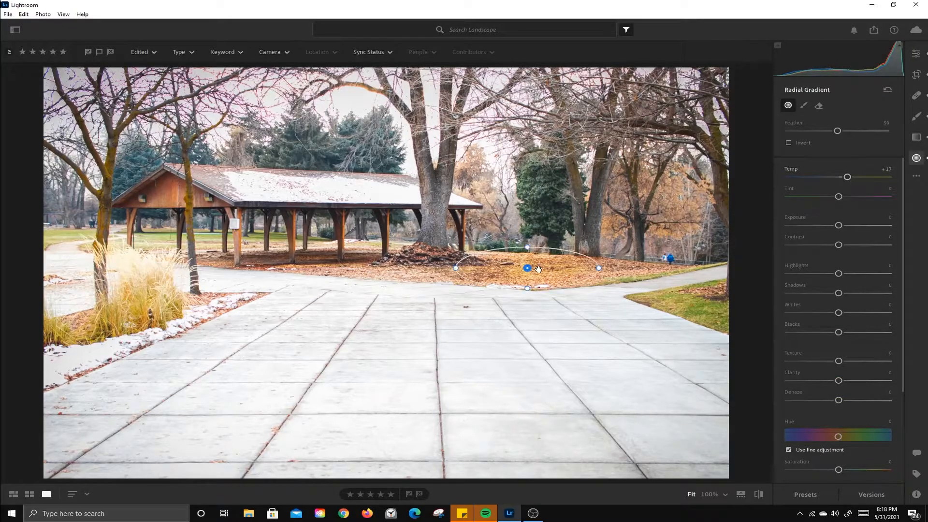
left_click_drag(456, 268, 421, 269)
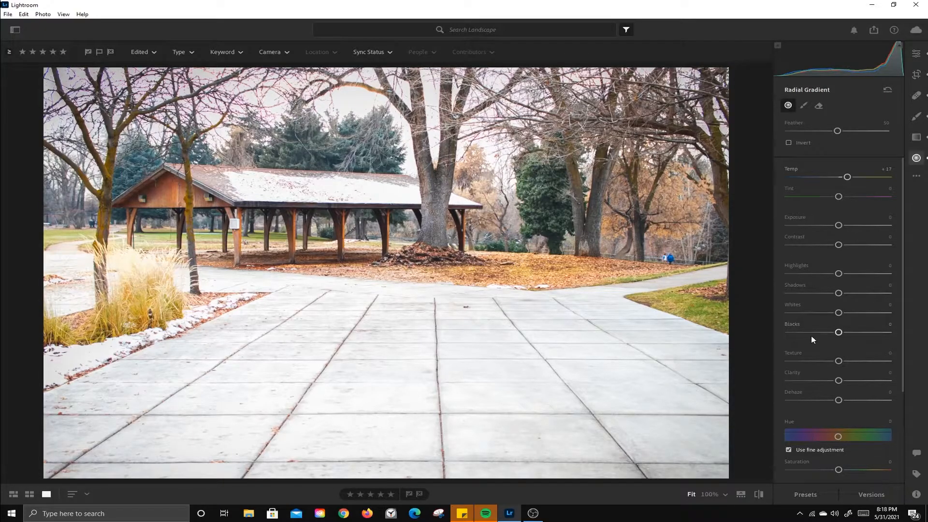
- Compare the edited park photo with its original version twice
left_click(759, 494)
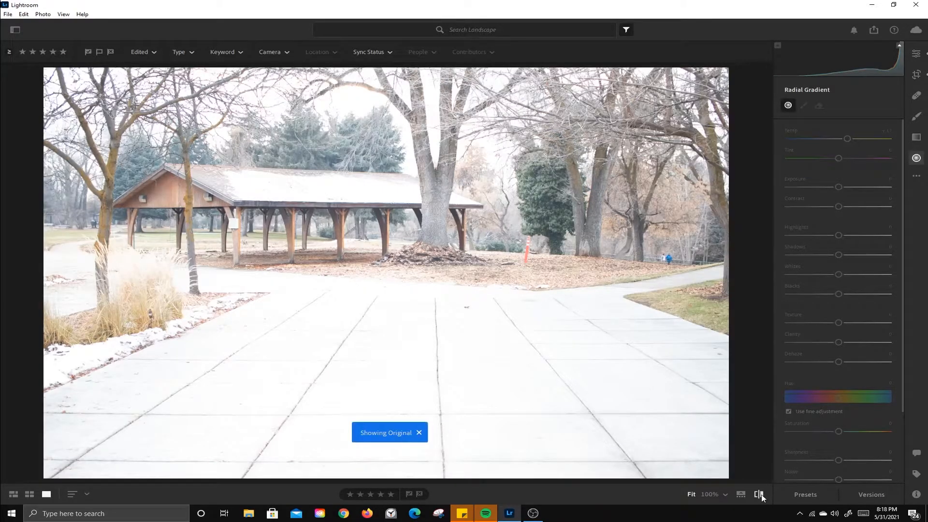
left_click(759, 494)
left_click(759, 494)
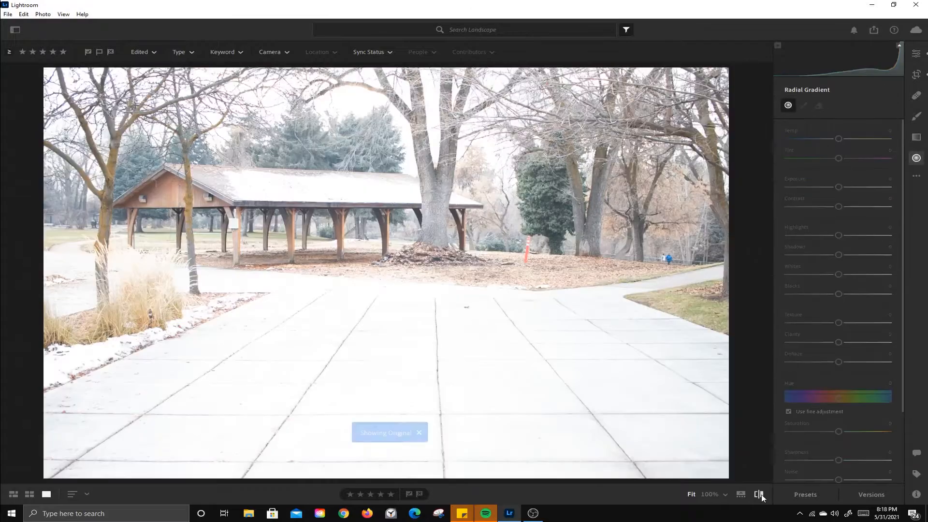
left_click(761, 494)
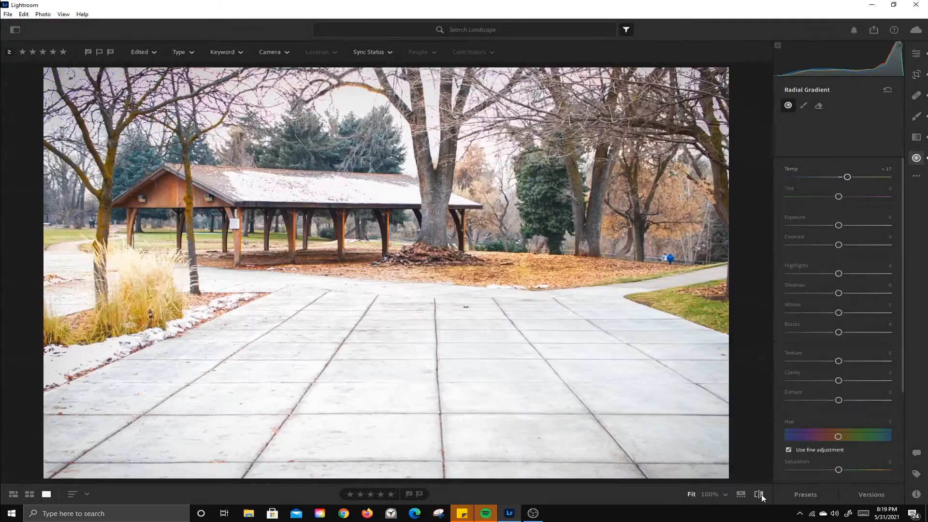
- Start exporting the park photo as JPG (Large) and cancel at the folder selection
left_click(874, 31)
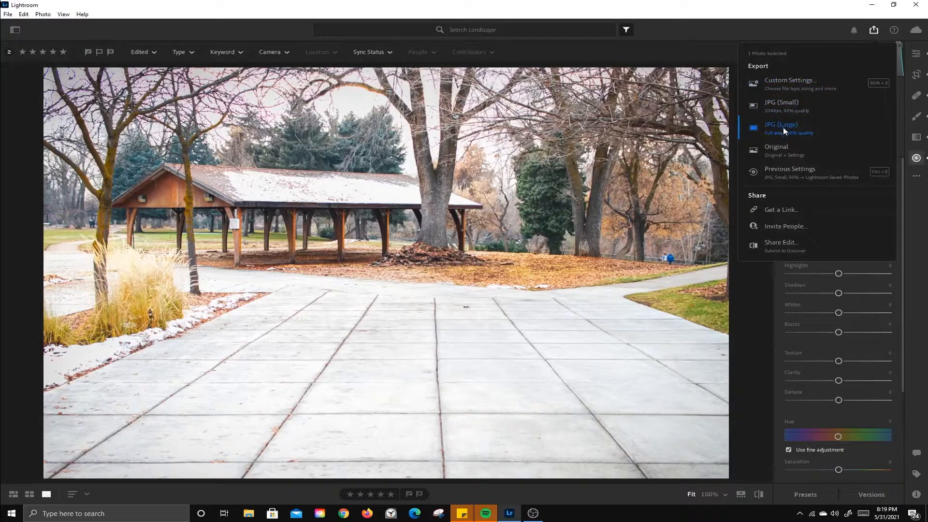
left_click(784, 128)
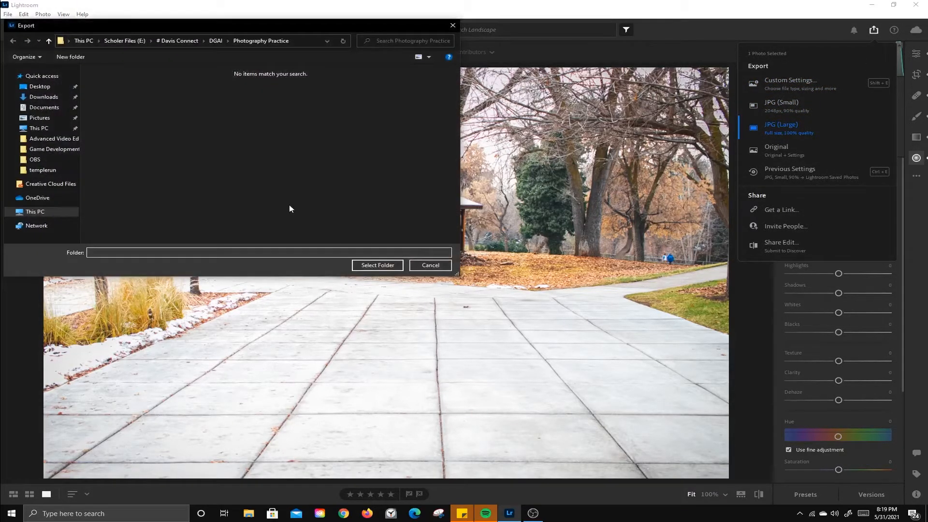
left_click(432, 266)
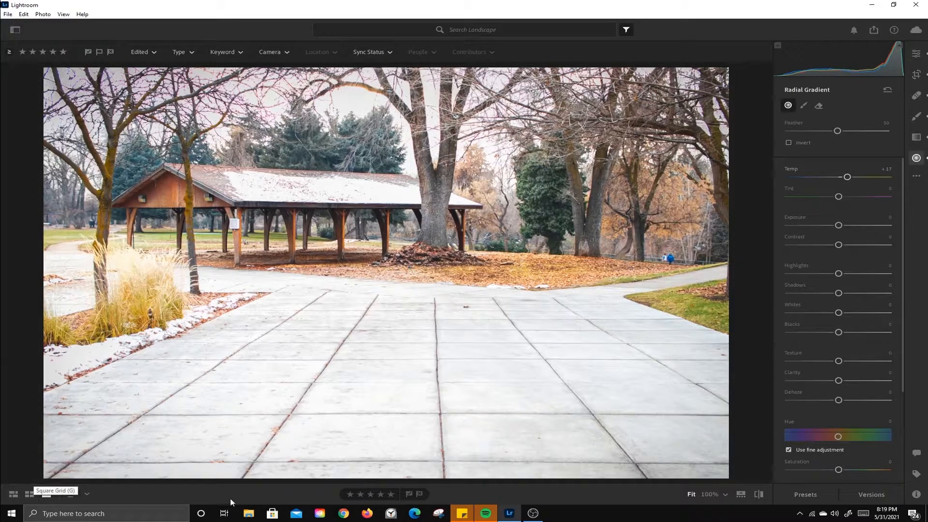
- Open the last photo in the filmstrip, the garage with the Lowman road sign, and hide the filmstrip
left_click(741, 494)
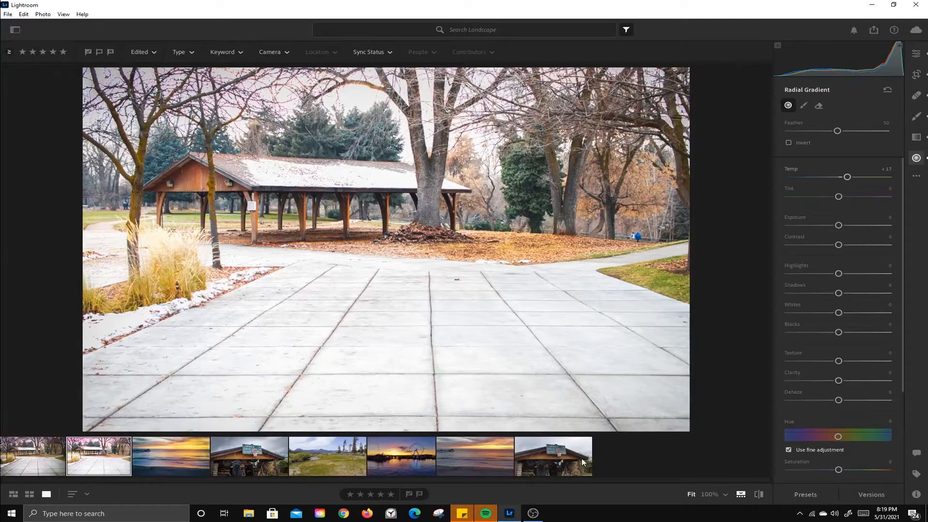
left_click(554, 457)
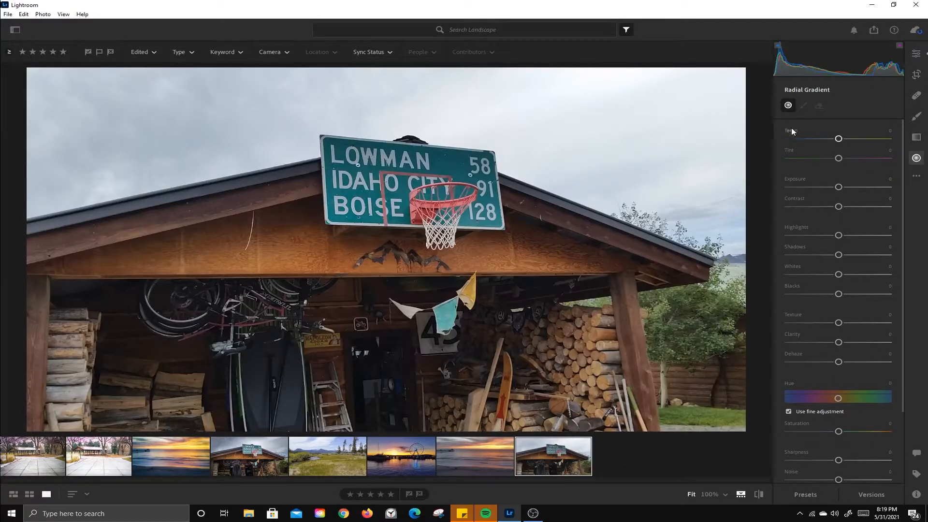
left_click(742, 494)
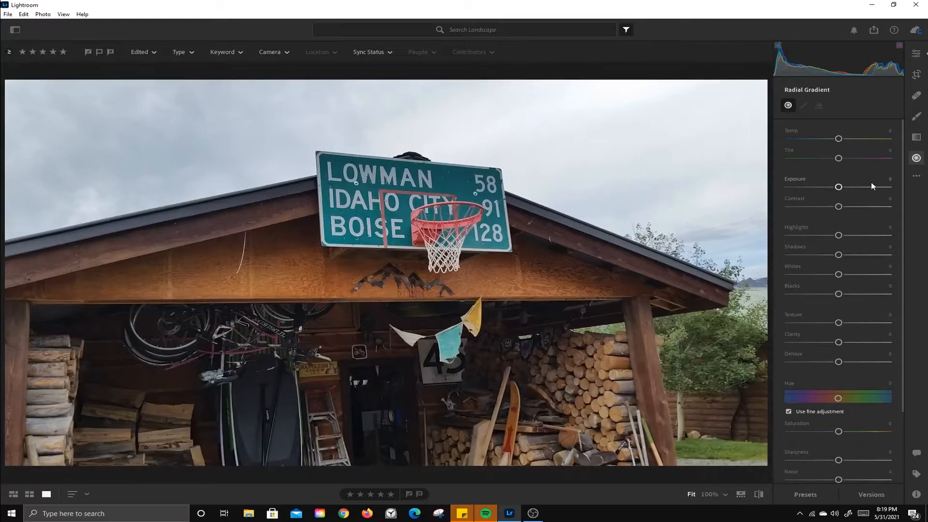
- Try Exposure -0.24 on the garage photo, and apply the Auto adjustments
left_click(916, 53)
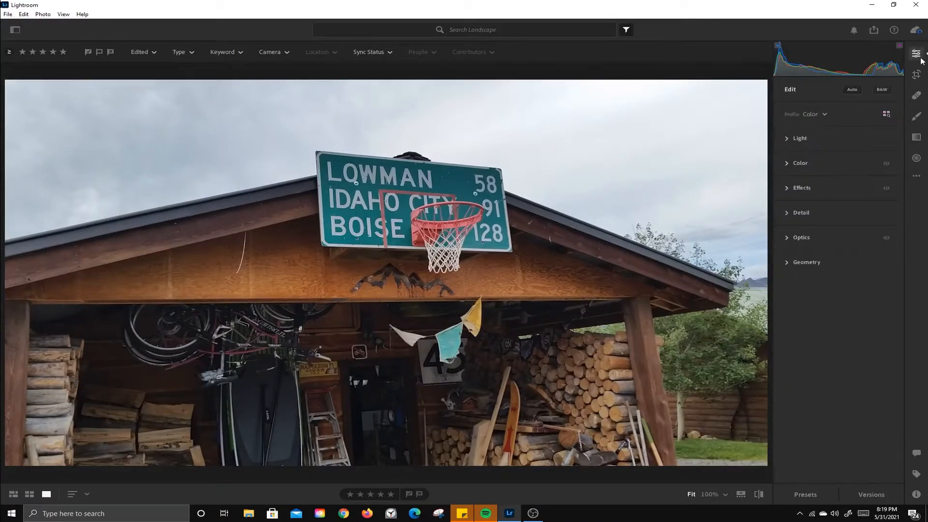
left_click(800, 163)
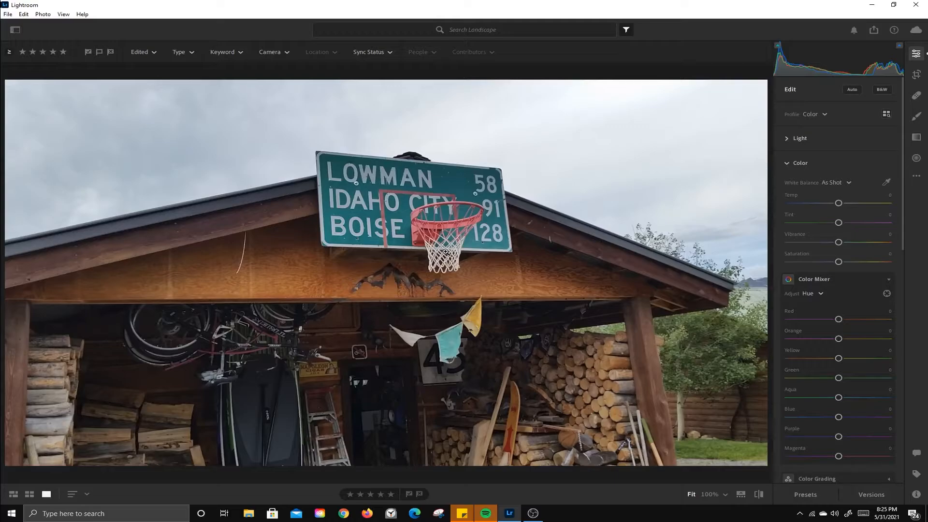
left_click(788, 138)
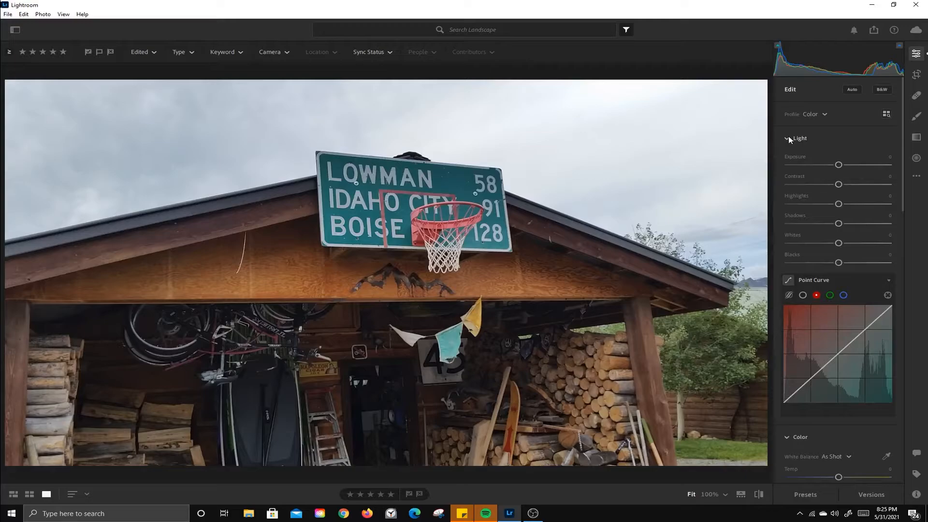
left_click_drag(839, 165, 836, 165)
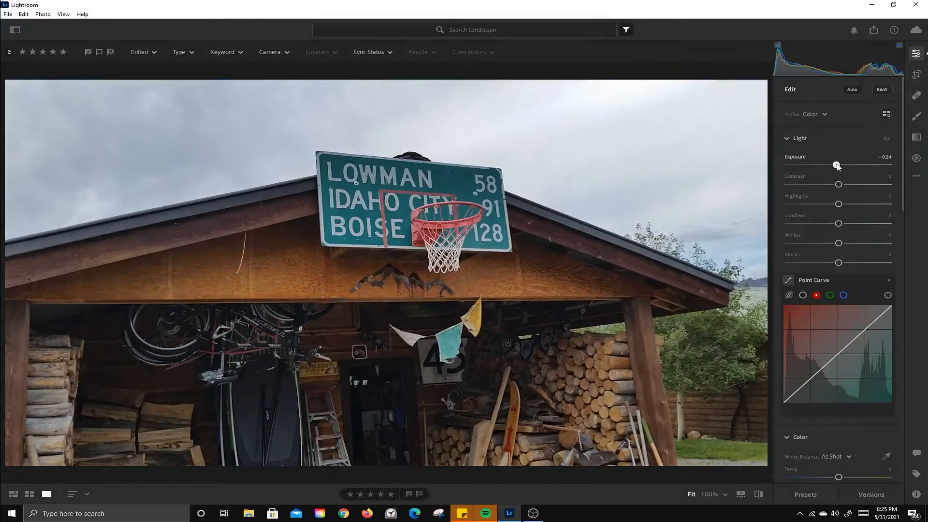
left_click(849, 89)
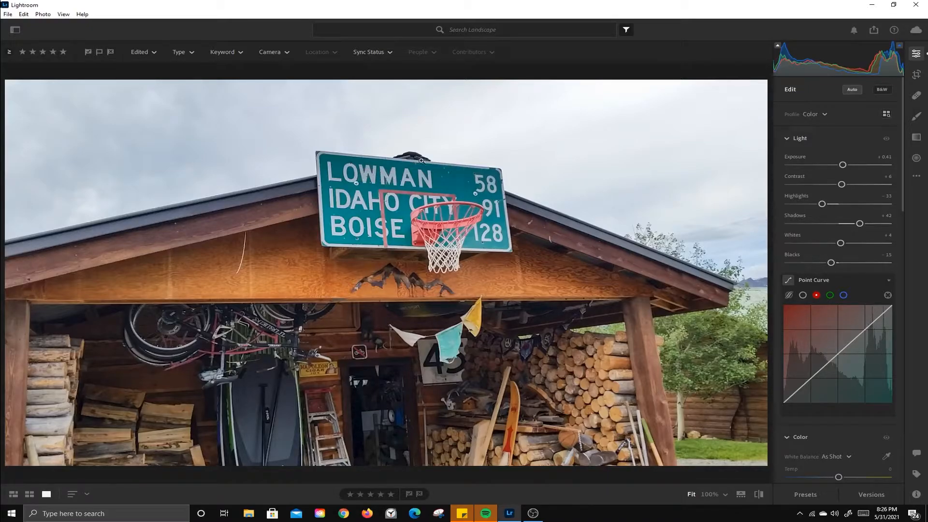
- Add a Radial Gradient over the road sign with Exposure +0.48, Whites +42, Texture +28 and Clarity +25, and compare with the original
left_click(916, 159)
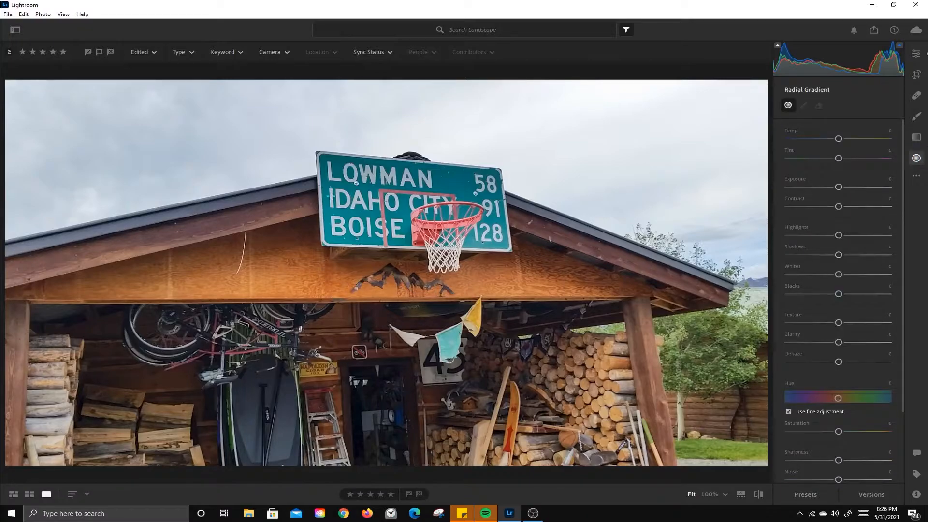
mouse_move(406, 197)
left_mouse_down()
mouse_move(500, 228)
mouse_move(516, 264)
mouse_move(519, 252)
left_mouse_up()
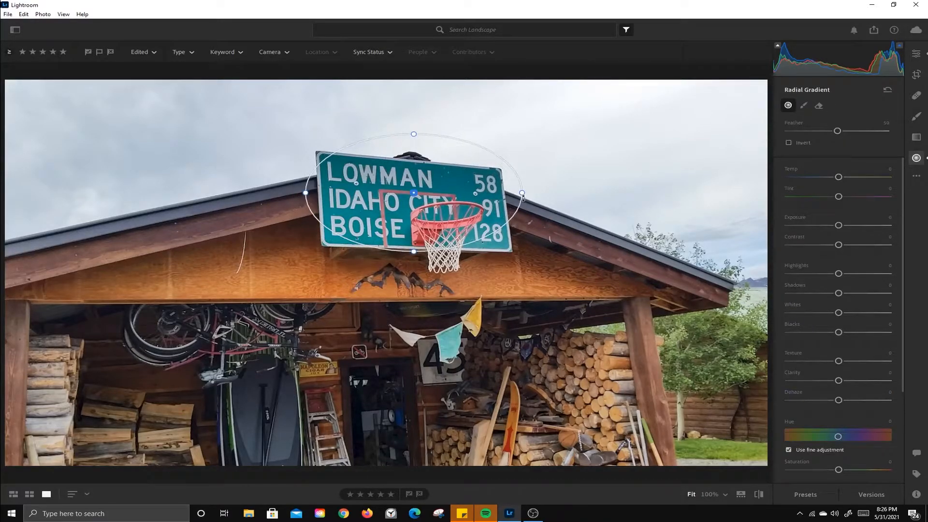
left_click_drag(841, 228, 845, 228)
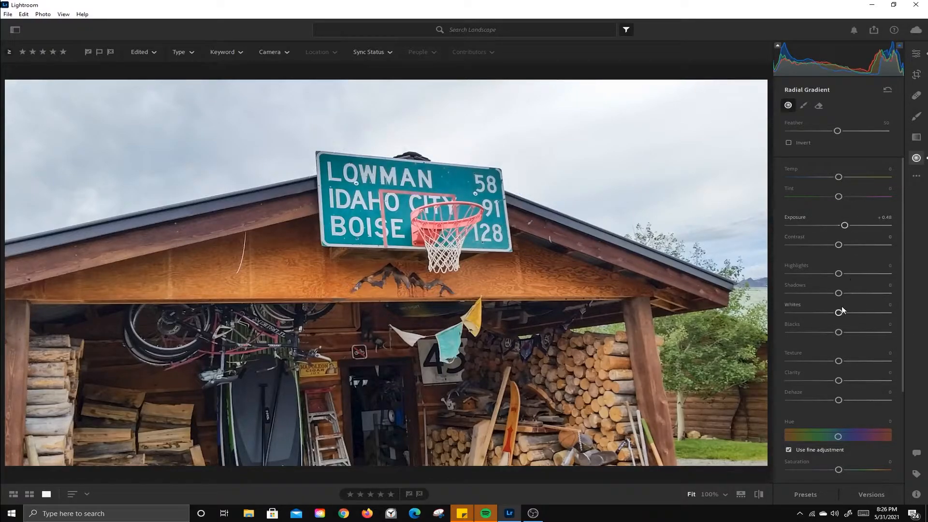
left_click_drag(839, 313, 860, 315)
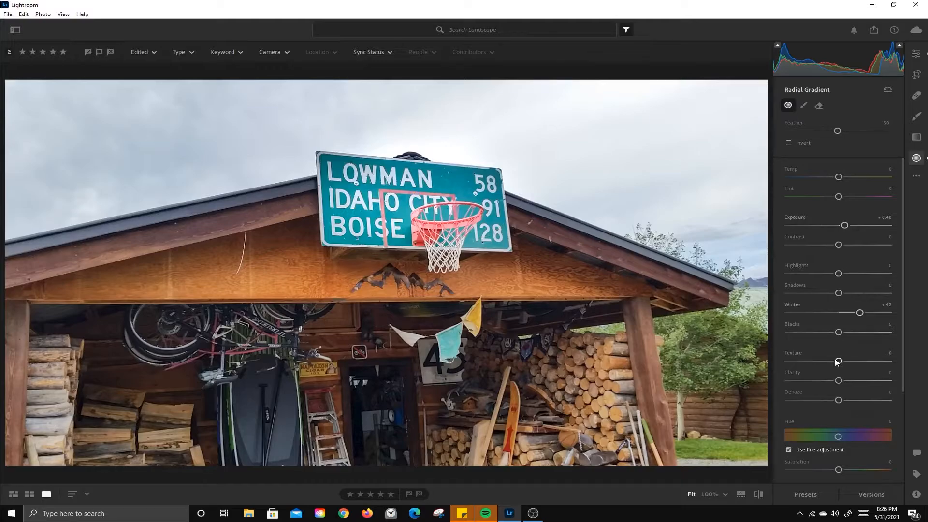
left_click_drag(839, 361, 854, 382)
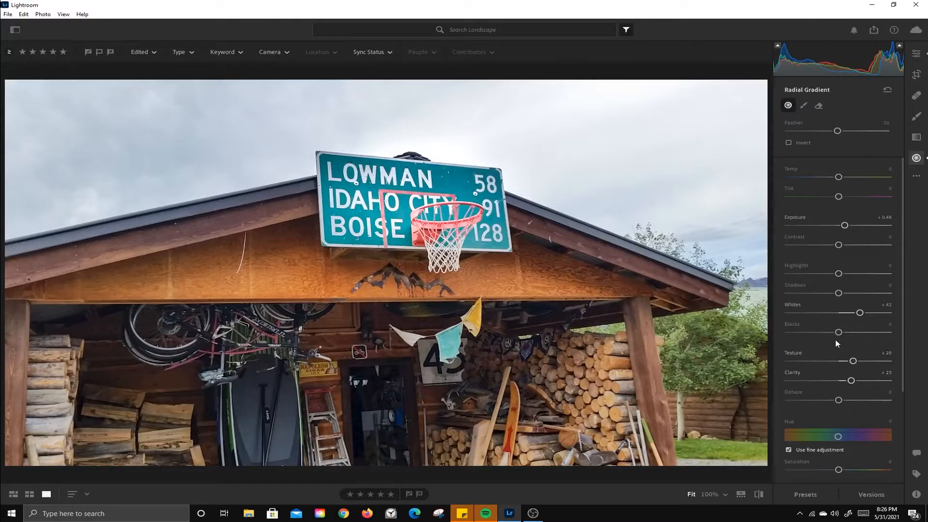
left_click(759, 495)
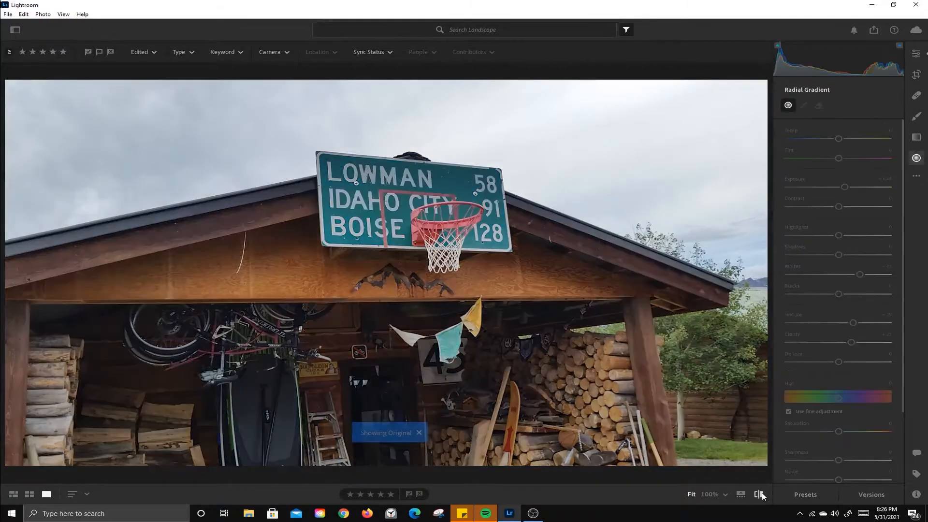
left_click(759, 494)
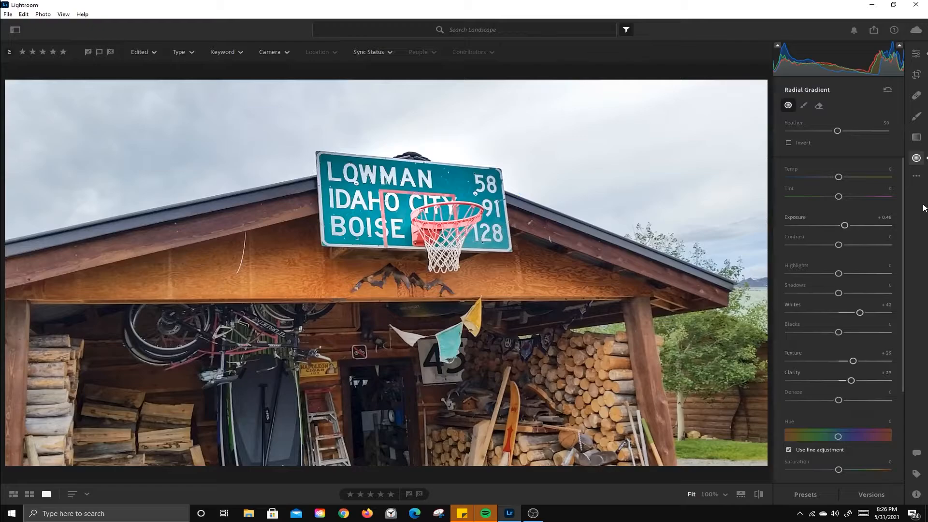
- Add a Linear Gradient with Invert enabled from the top of the sky down to the road sign, and set its Exposure to -1.44
left_click(916, 138)
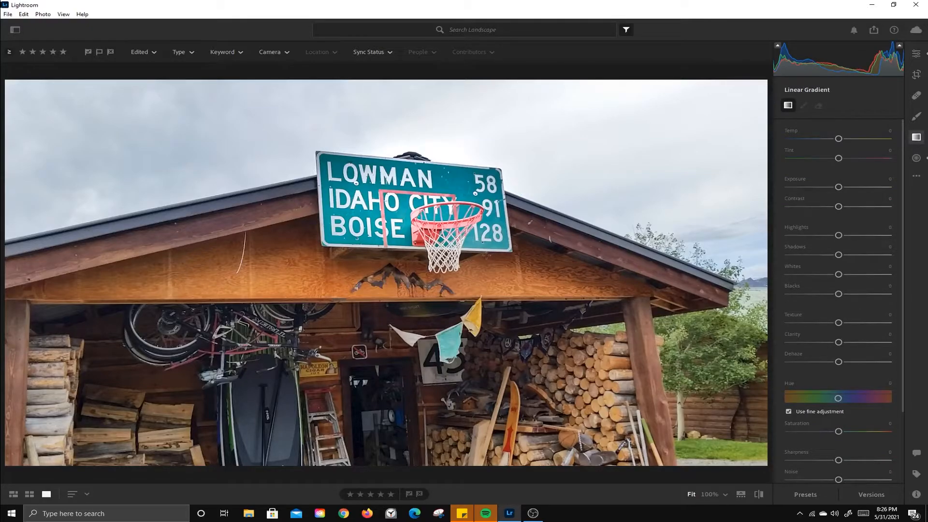
left_click_drag(390, 80, 389, 216)
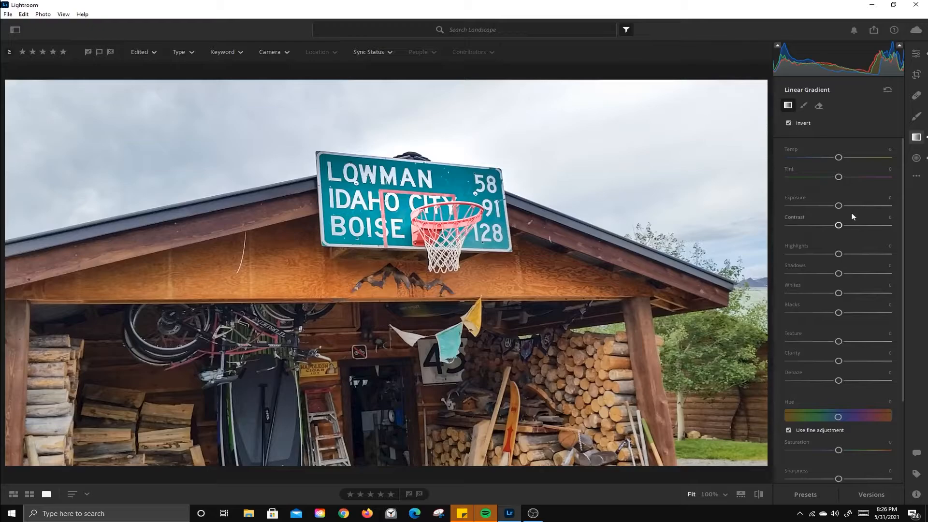
left_click_drag(840, 207, 822, 208)
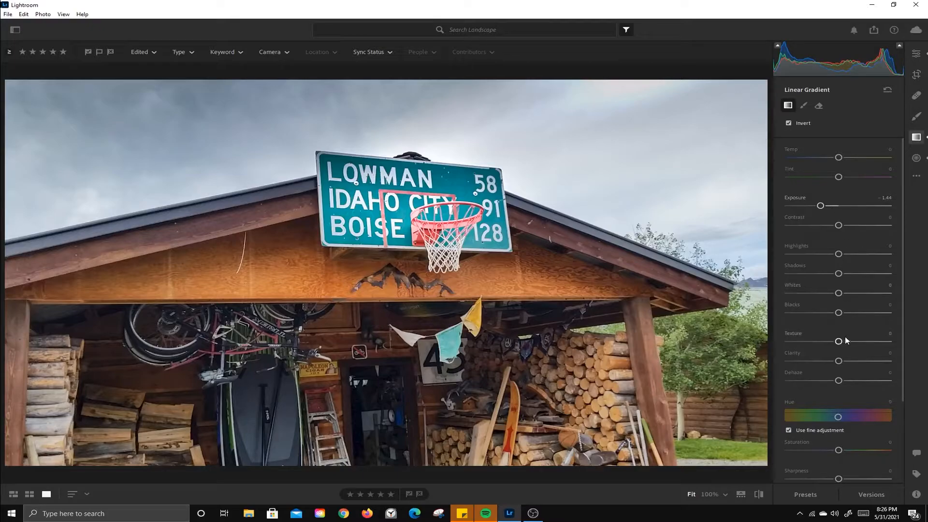
- Set the sky's Linear Gradient to Exposure -1.60, Shadows -36, Blacks -10, Texture +53 and Clarity +12, and disable Invert
left_click_drag(841, 343, 844, 361)
left_click_drag(838, 274, 821, 274)
left_click_drag(838, 312, 835, 313)
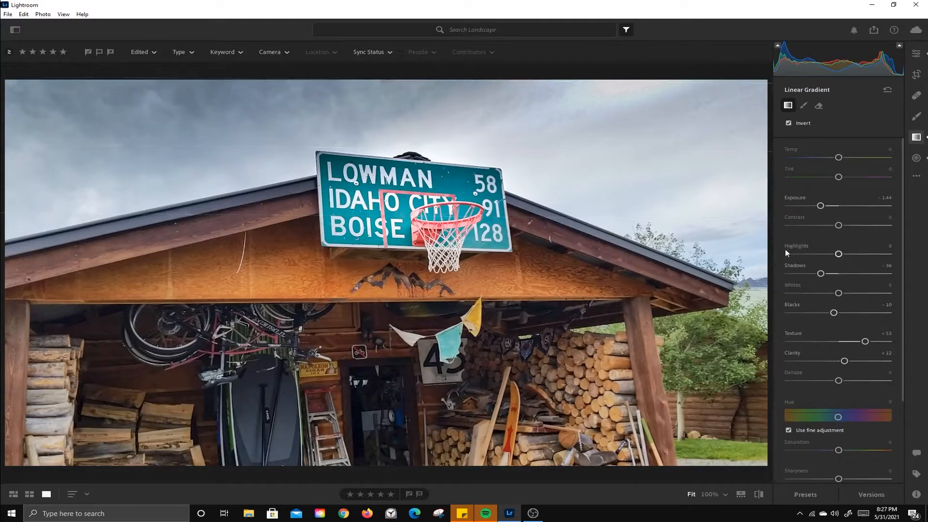
left_click_drag(828, 207, 821, 209)
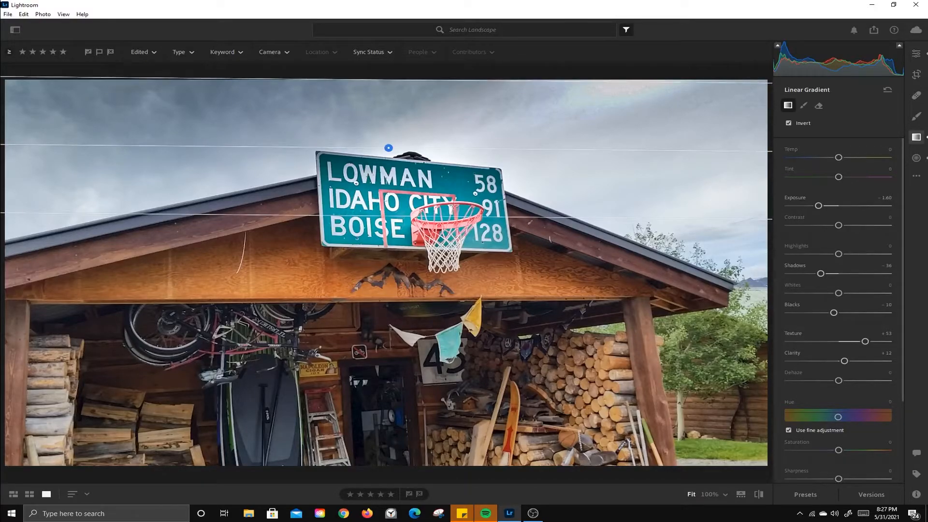
left_click(802, 123)
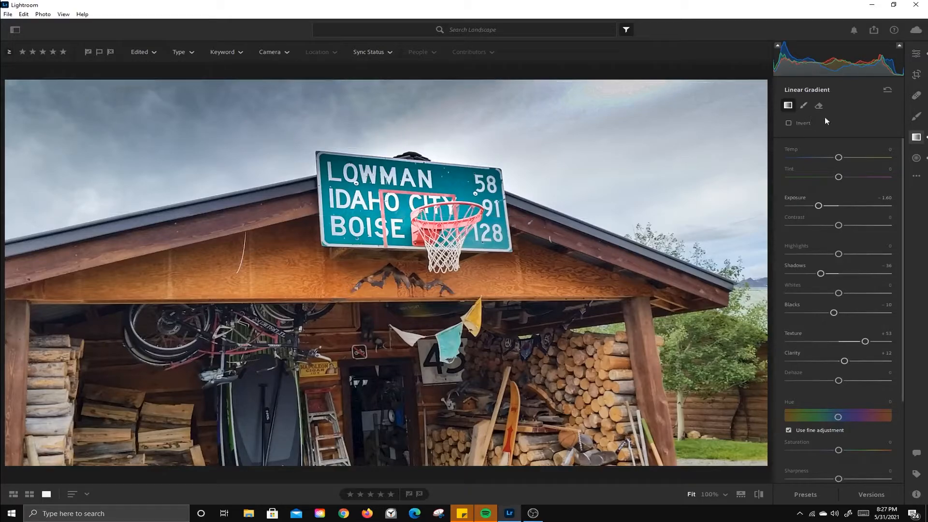
- Darken the basketball hoop's red with the Color Mixer's targeted Luminance adjustment, to Red -32 and Magenta -1
left_click(910, 54)
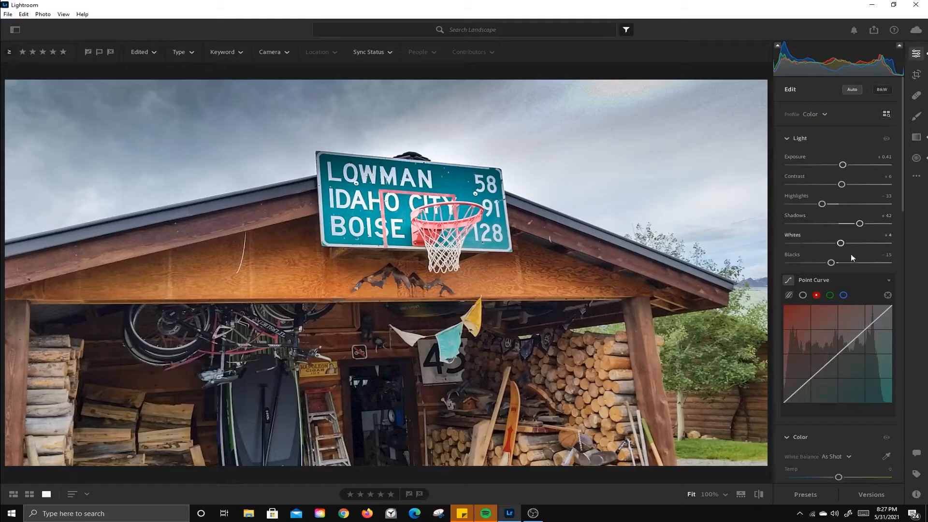
scroll(850, 286, "down", 6)
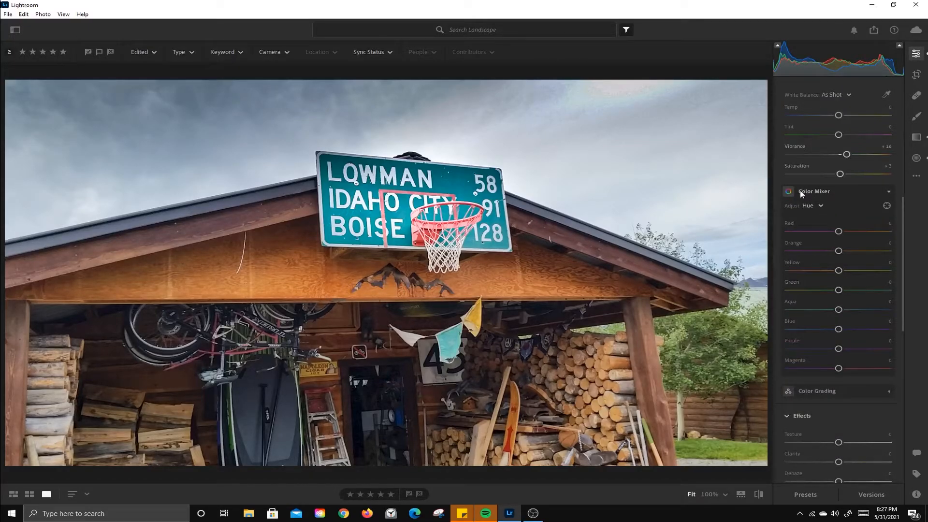
left_click(820, 206)
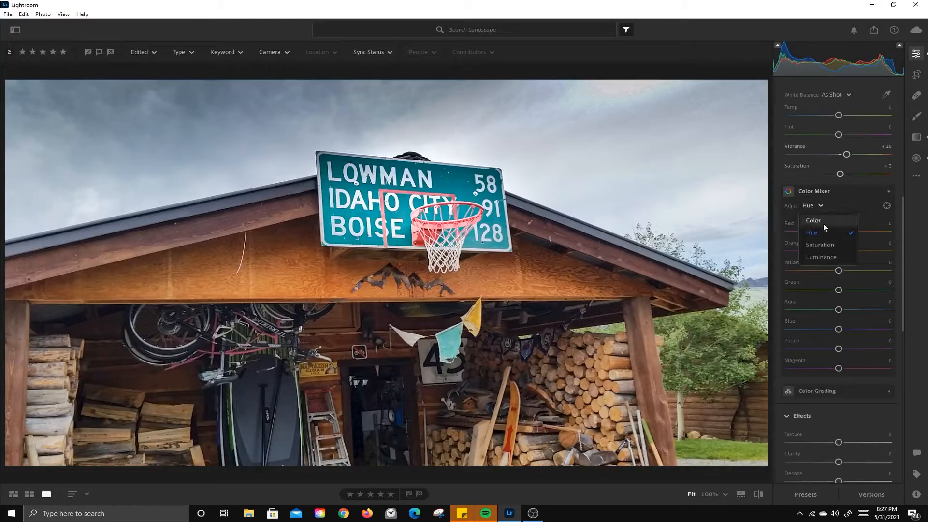
left_click(829, 256)
left_click(885, 205)
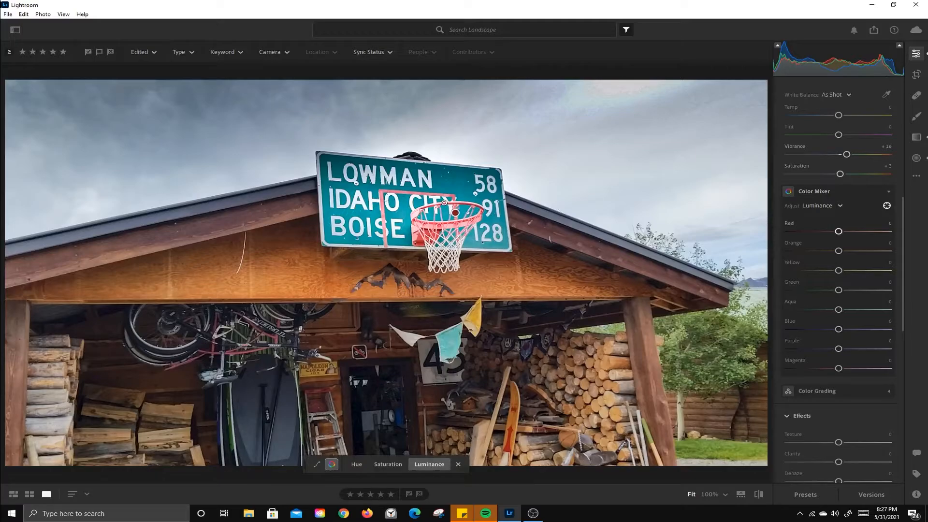
mouse_move(444, 202)
left_mouse_down()
mouse_move(402, 203)
mouse_move(445, 202)
left_mouse_up()
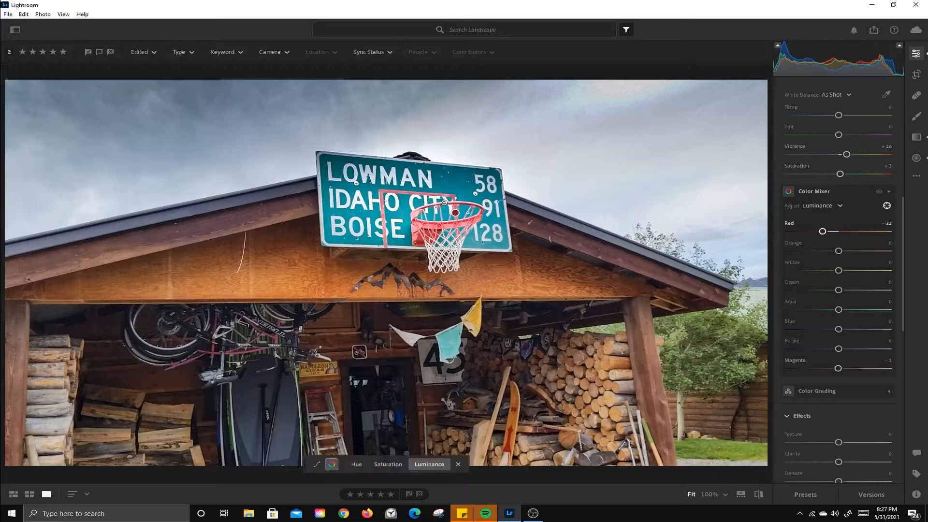
- Switch the Color Mixer to Hue and shift the hoop's red to +1 with the targeted adjustment
left_click(839, 205)
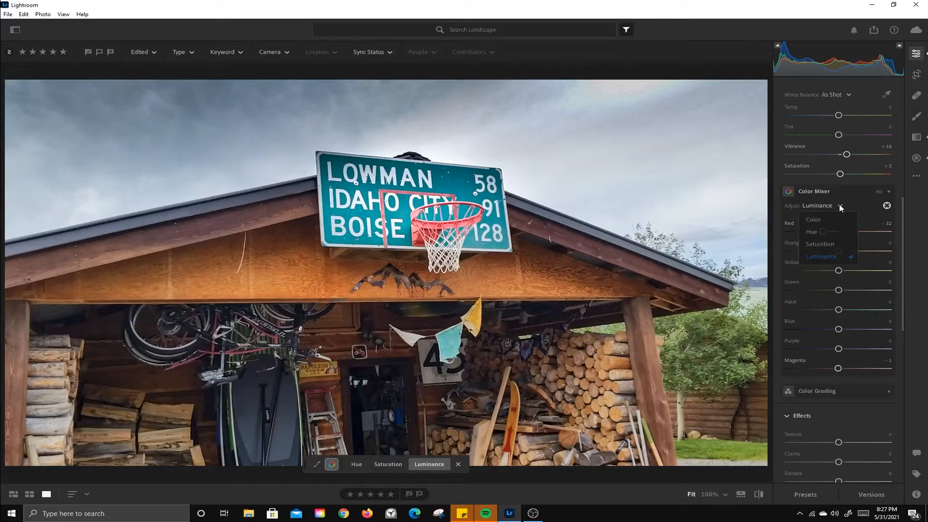
left_click(822, 231)
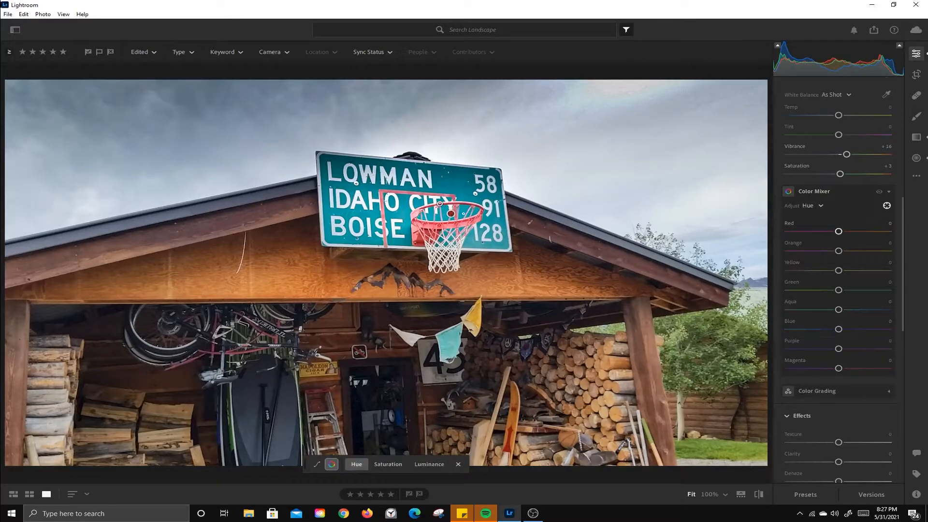
mouse_move(440, 203)
left_mouse_down()
mouse_move(424, 203)
mouse_move(466, 204)
mouse_move(436, 204)
left_mouse_up()
- Review the settings and mask coverage of the road sign's Radial Gradient and the sky's Linear Gradient
left_click(917, 158)
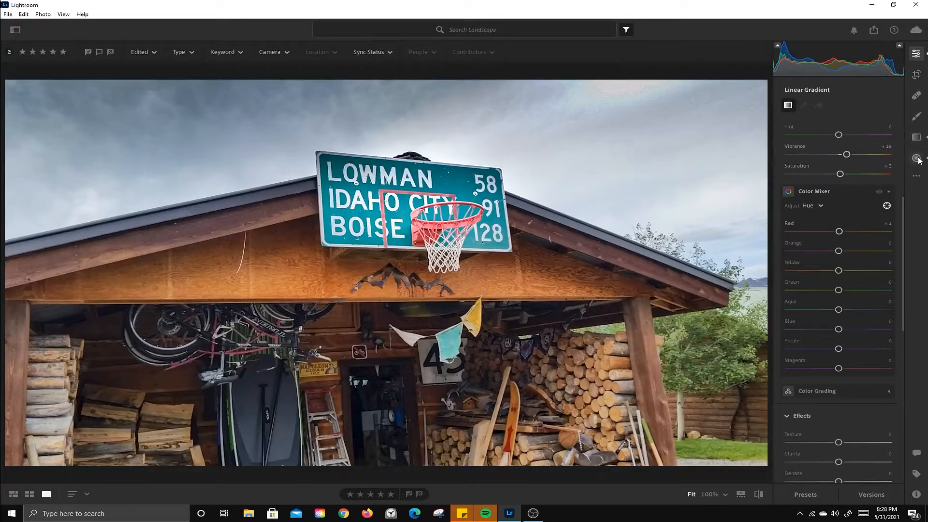
left_click(414, 192)
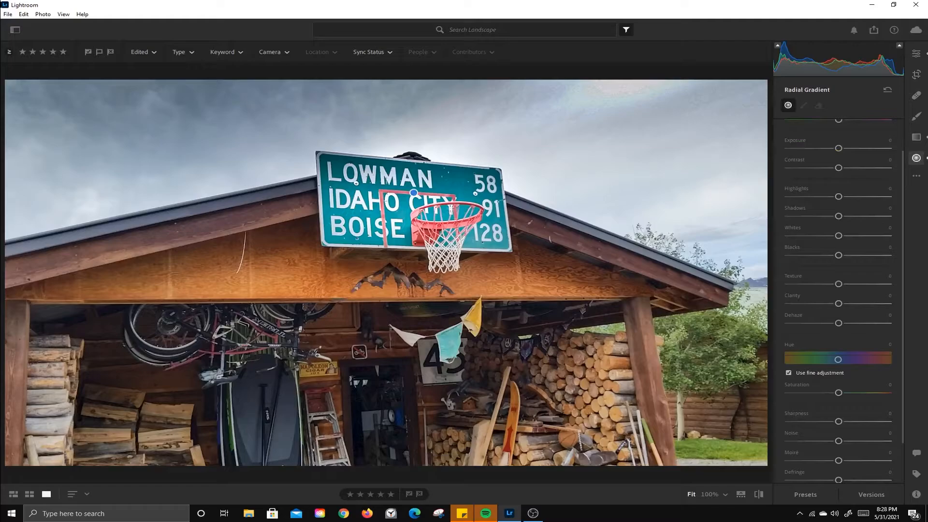
left_click(414, 192)
mouse_move(414, 192)
left_mouse_down()
mouse_move(414, 202)
mouse_move(418, 180)
left_mouse_up()
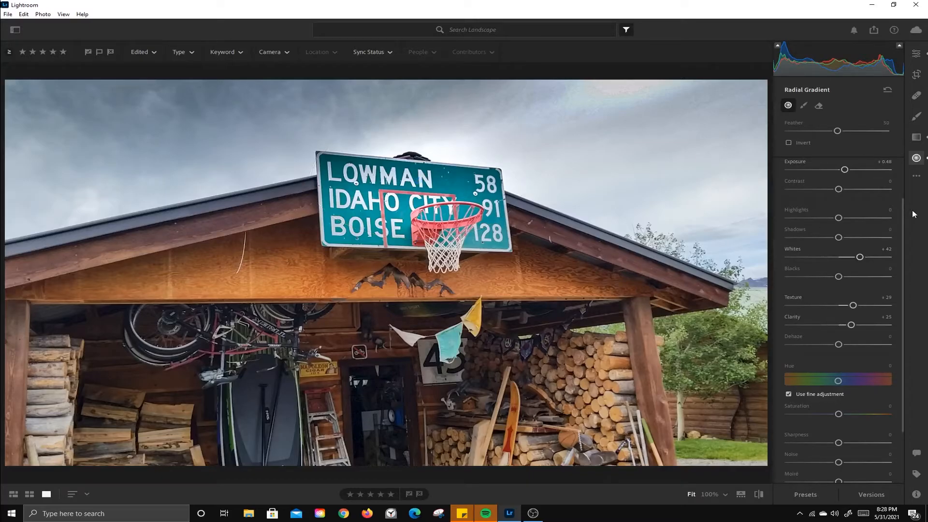
left_click(916, 137)
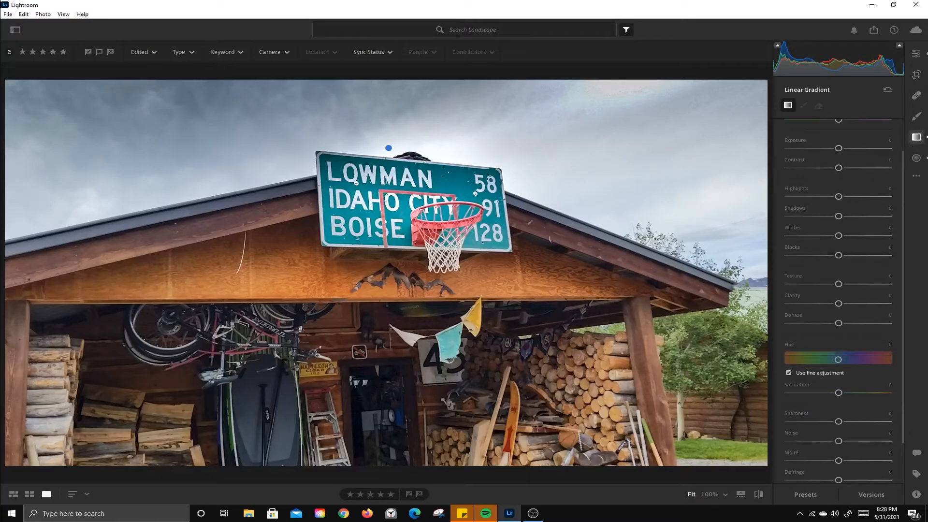
left_click_drag(386, 145, 396, 208)
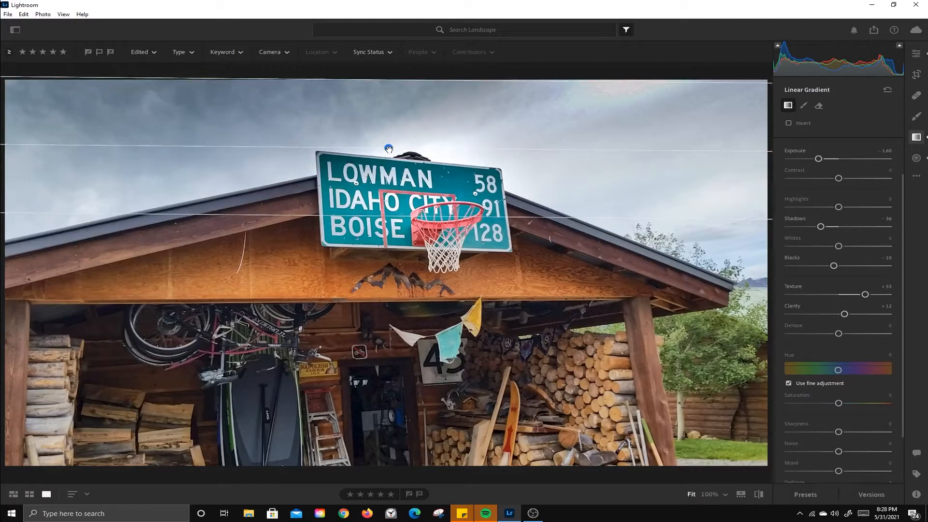
mouse_move(389, 147)
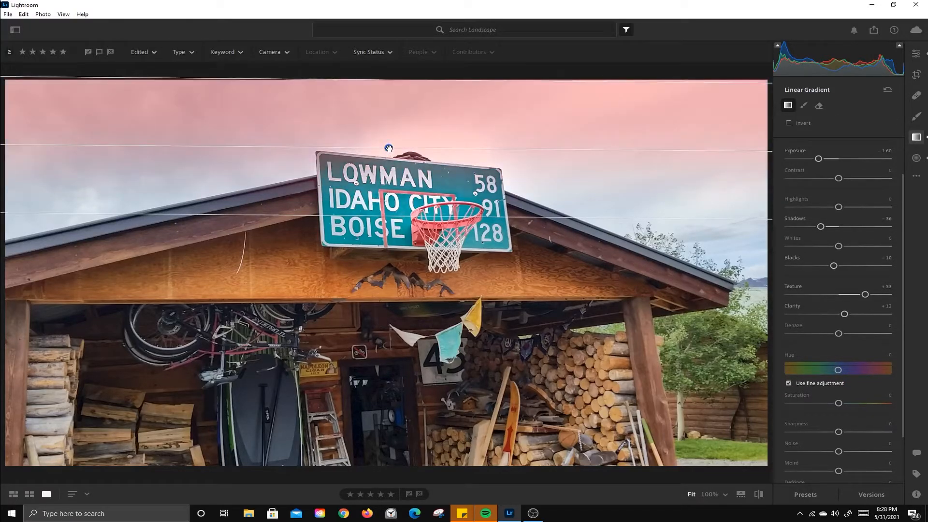
left_click_drag(402, 215, 401, 220)
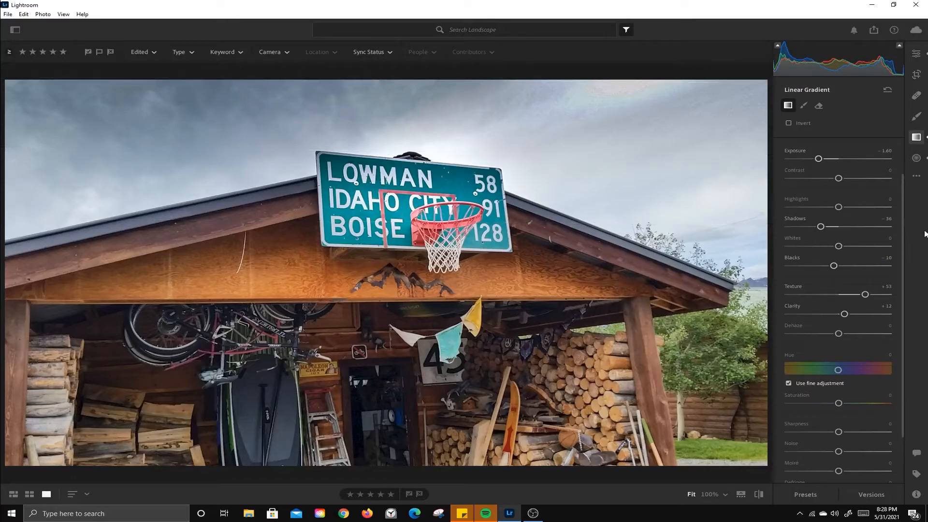
scroll(865, 271, "down", 2)
scroll(860, 270, "up", 4)
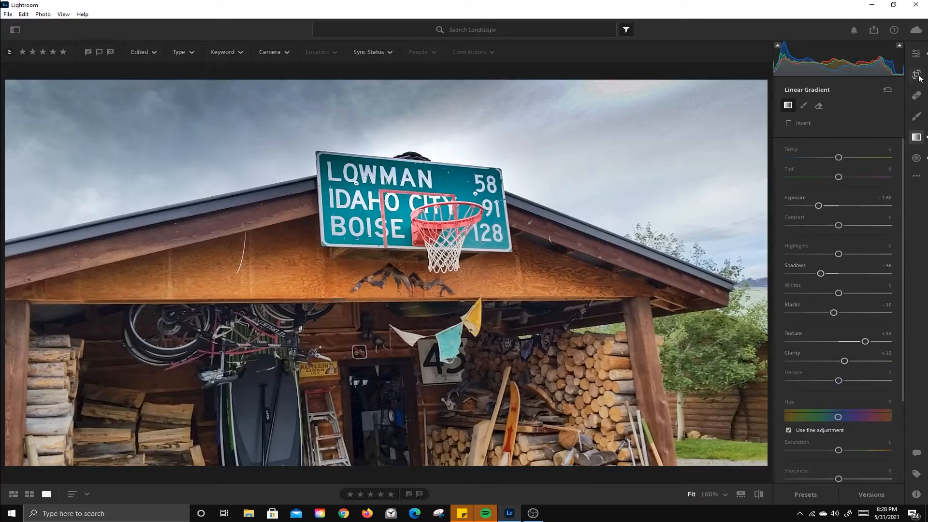
- Add a Vignette of -22 to the whole garage photo in the Effects settings
left_click(917, 96)
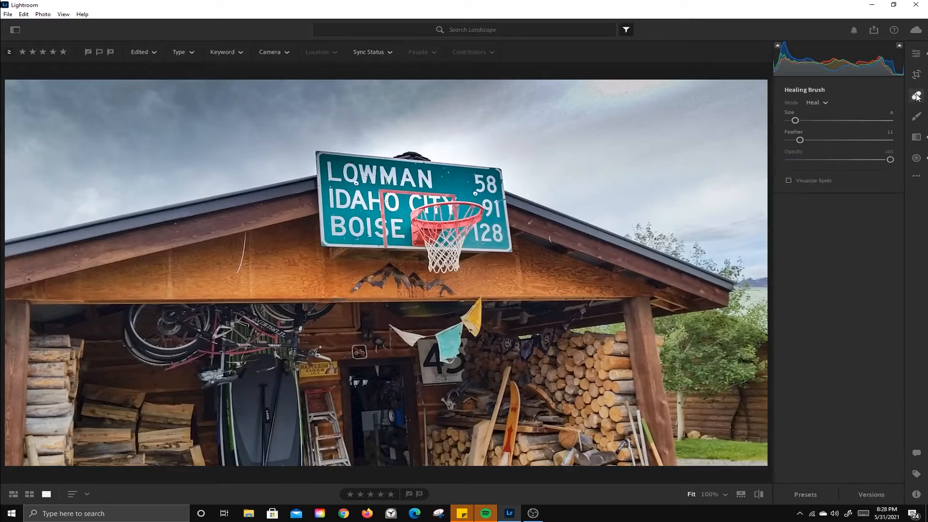
left_click(916, 53)
scroll(904, 286, "down", 5)
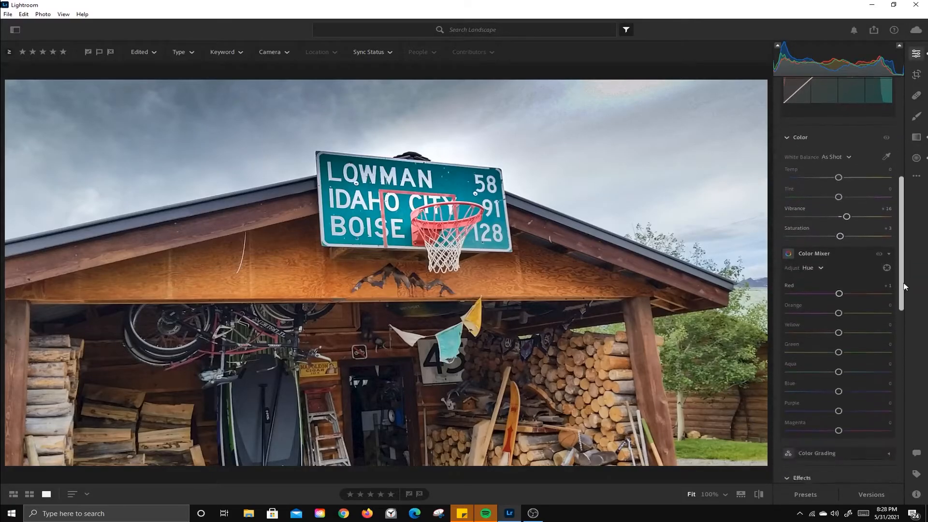
scroll(905, 286, "down", 7)
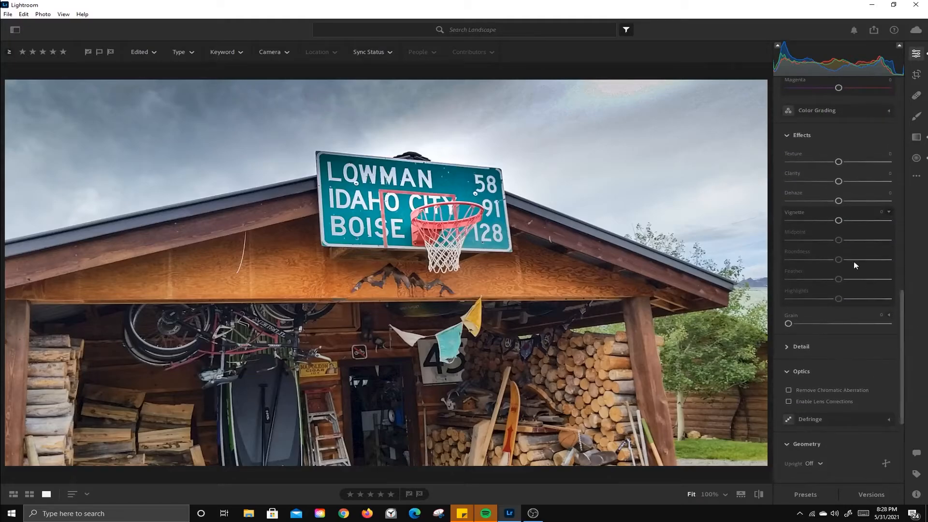
left_click_drag(839, 220, 827, 221)
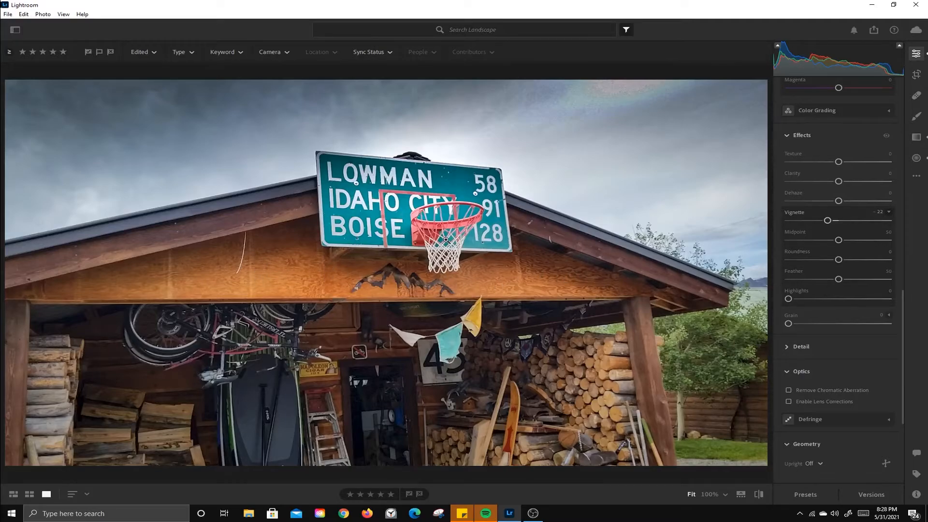
- Paint along the wooden gable below the road sign with a Brush of Size 10.5 and Exposure -1.08
left_click(915, 118)
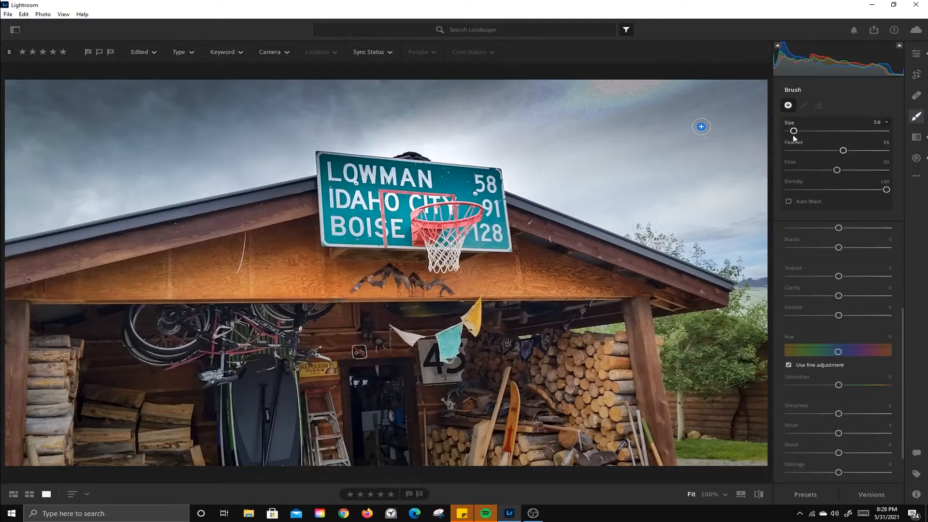
left_click_drag(793, 137, 799, 136)
left_click_drag(902, 320, 889, 216)
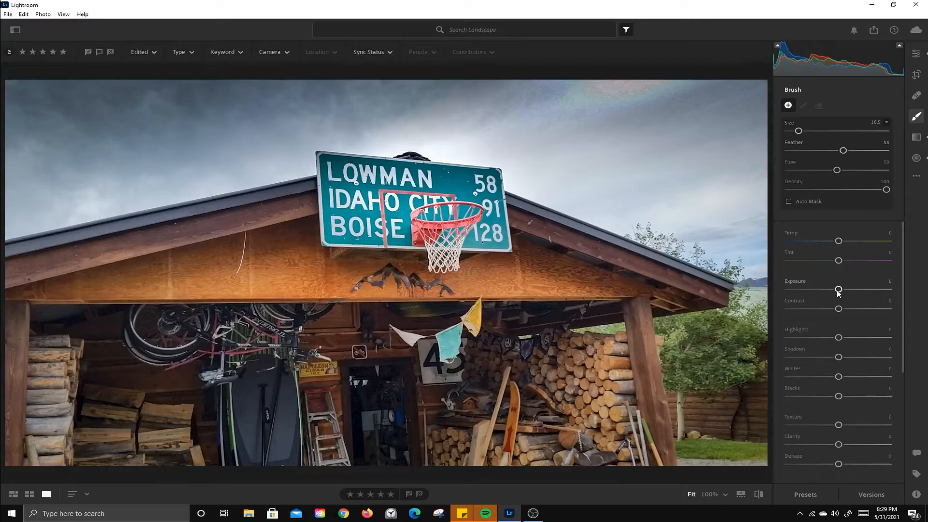
left_click_drag(838, 290, 829, 291)
mouse_move(250, 281)
left_mouse_down()
mouse_move(145, 276)
mouse_move(315, 280)
mouse_move(285, 264)
mouse_move(209, 284)
mouse_move(95, 290)
mouse_move(150, 284)
mouse_move(190, 261)
mouse_move(340, 281)
mouse_move(303, 263)
mouse_move(387, 282)
mouse_move(569, 280)
mouse_move(504, 290)
mouse_move(538, 285)
mouse_move(524, 277)
left_mouse_up()
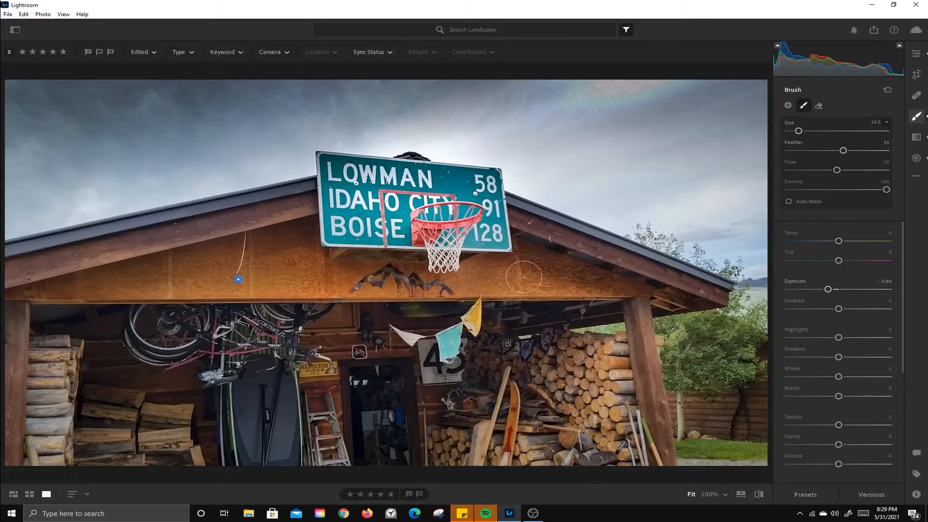
left_click_drag(828, 289, 825, 290)
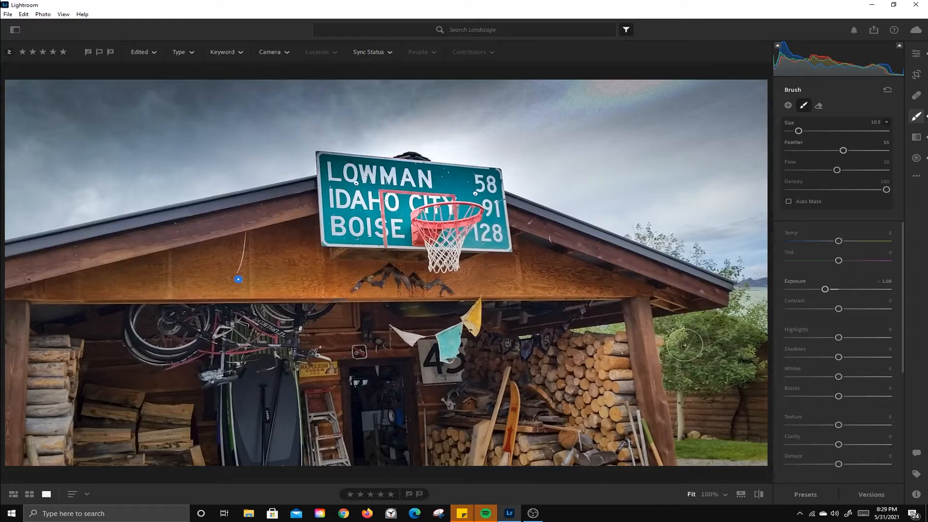
- Compare the edited garage photo with its original twice, ending on the edited version
left_click(759, 494)
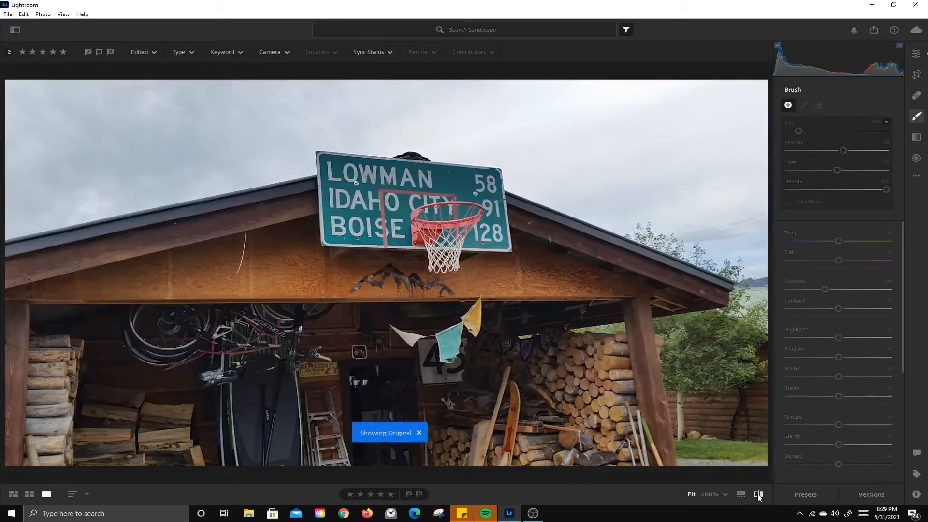
left_click(758, 495)
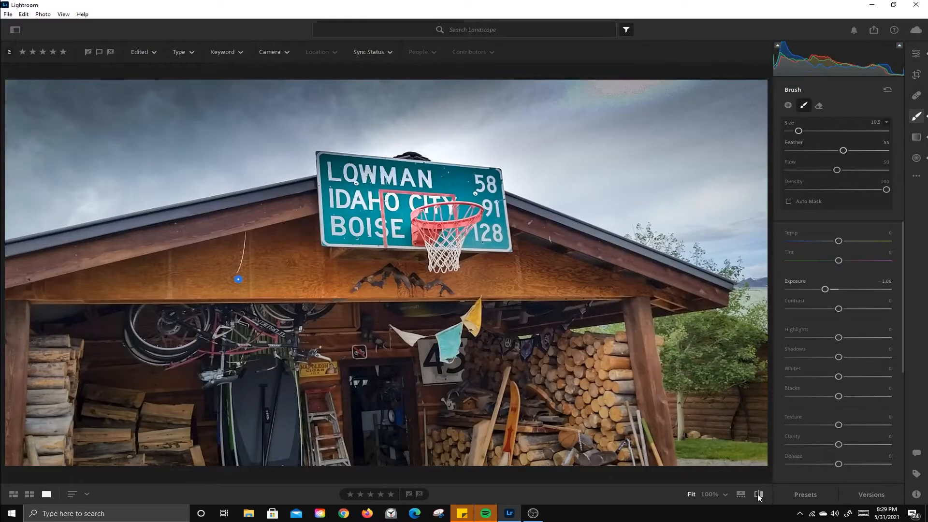
left_click(757, 494)
left_click(758, 494)
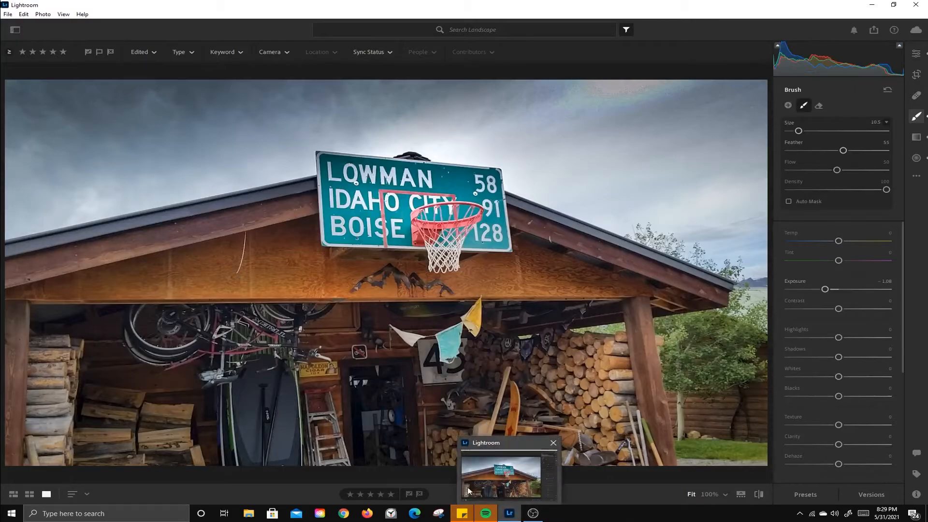
- Return to the photo grid and open the unedited beach sunset photo with the pier, showing its Edit settings
left_click(29, 494)
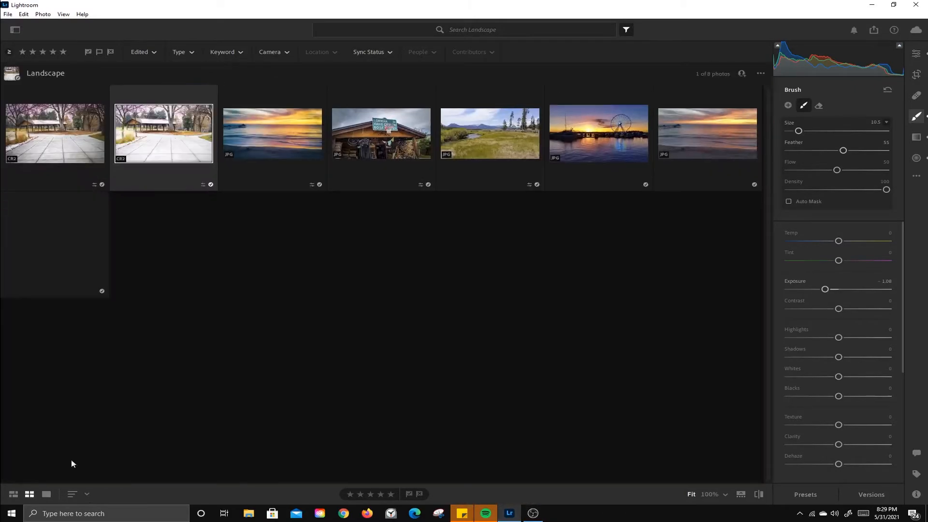
left_click(724, 154)
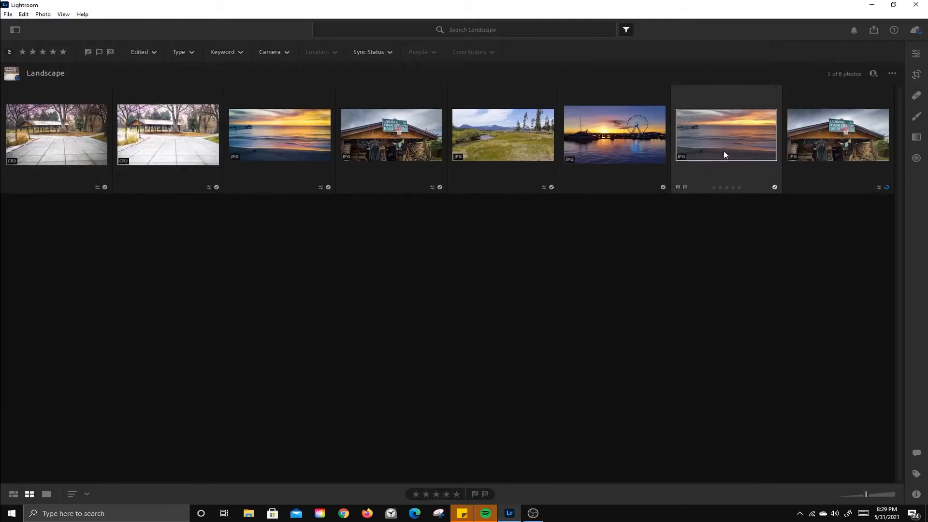
double_click(738, 141)
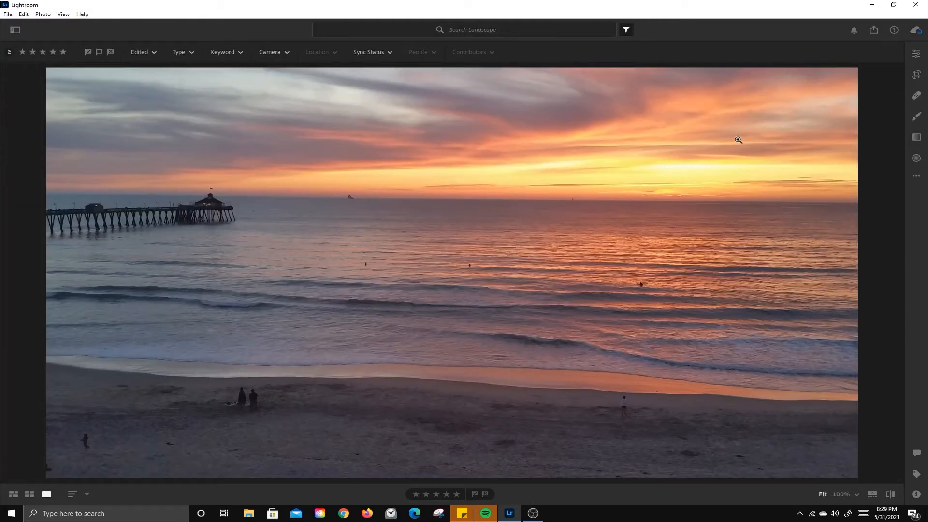
left_click(915, 54)
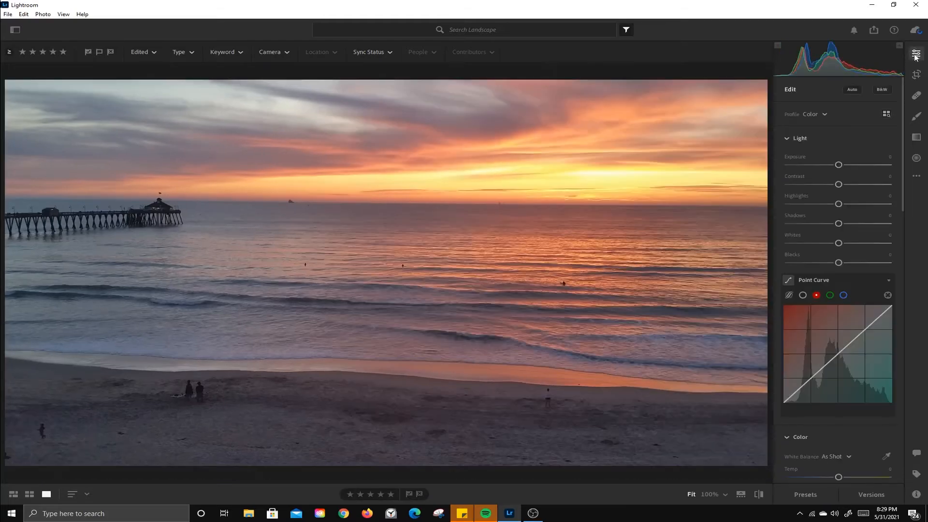
left_click(918, 53)
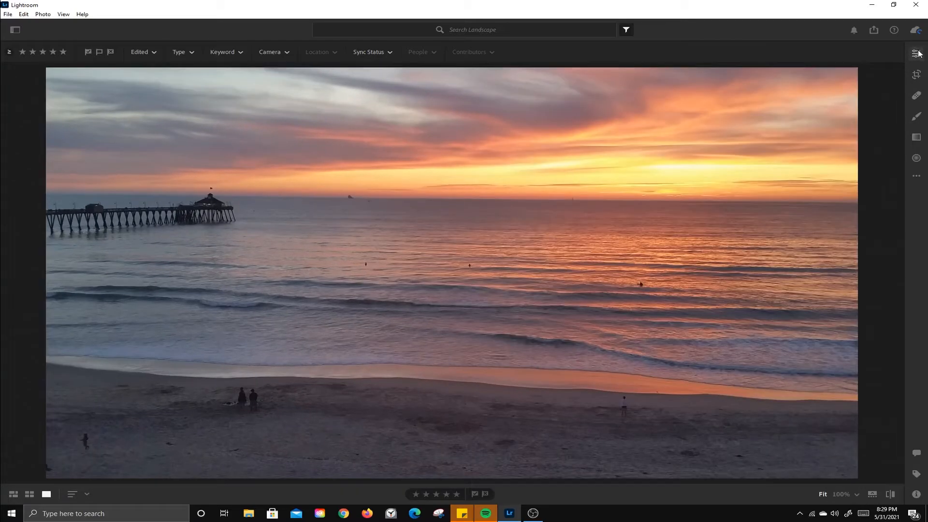
left_click(917, 53)
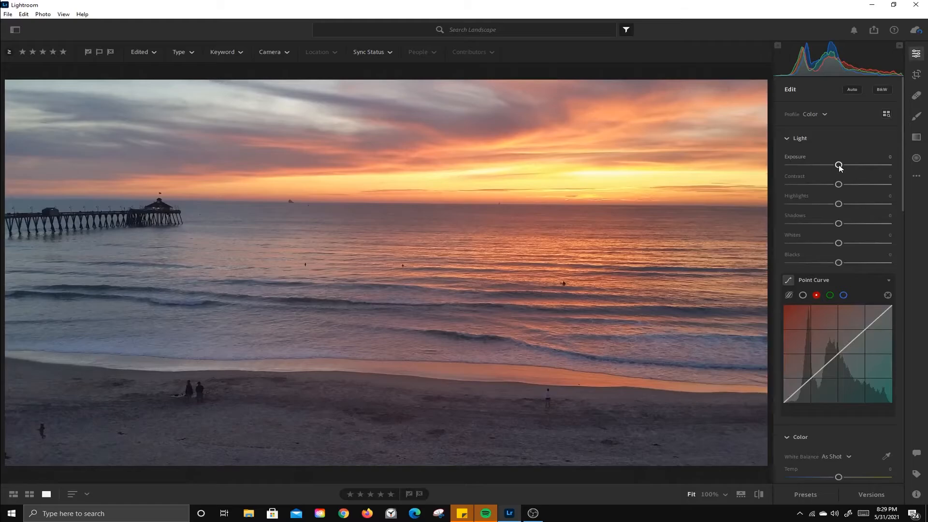
- Set the beach sunset photo's Exposure to +0.34 and its Highlights to -62
left_click(852, 90)
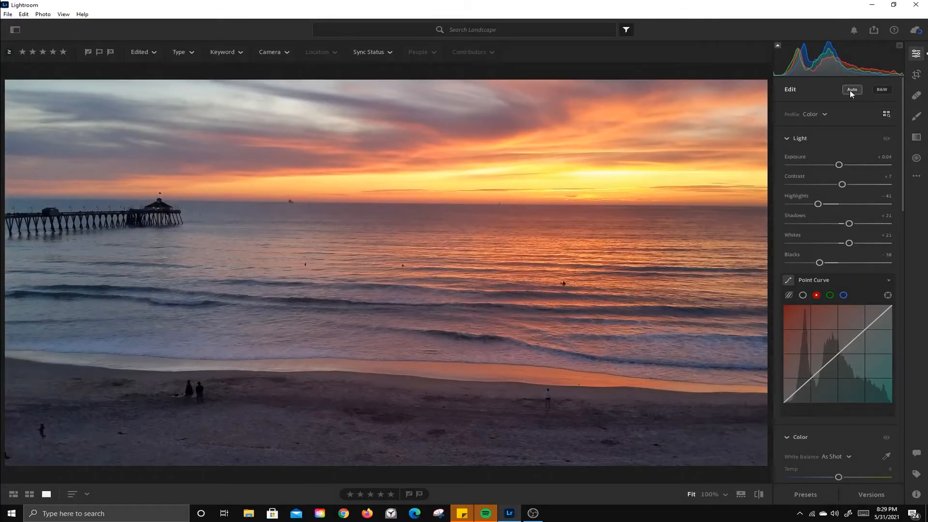
left_click(851, 90)
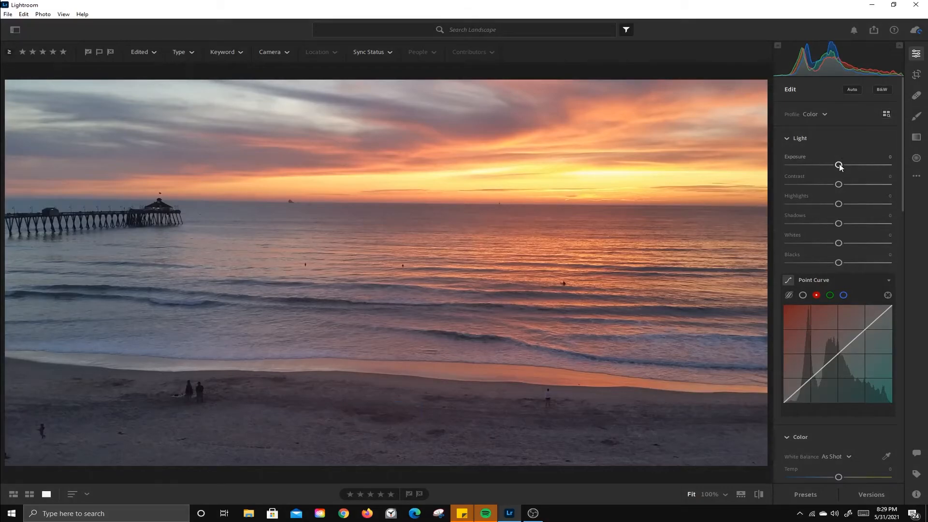
left_click_drag(839, 166, 843, 166)
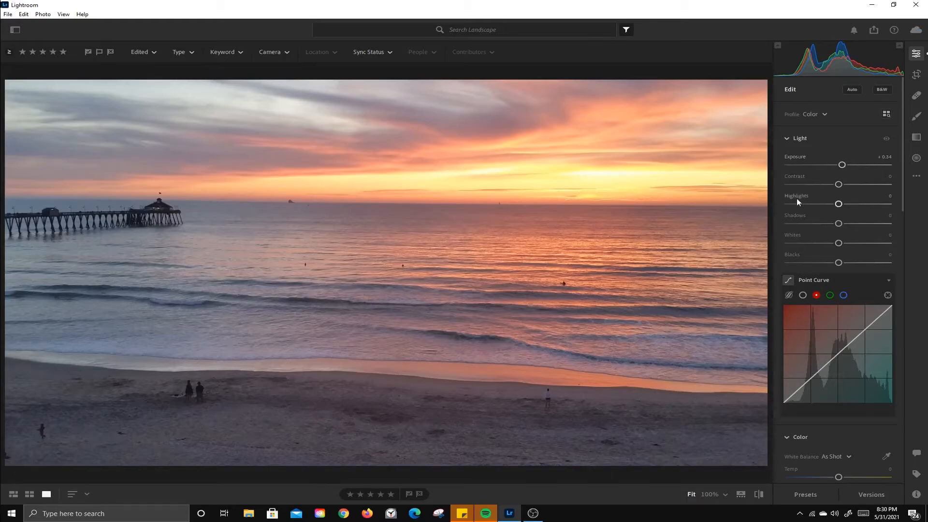
left_click_drag(839, 205, 810, 210)
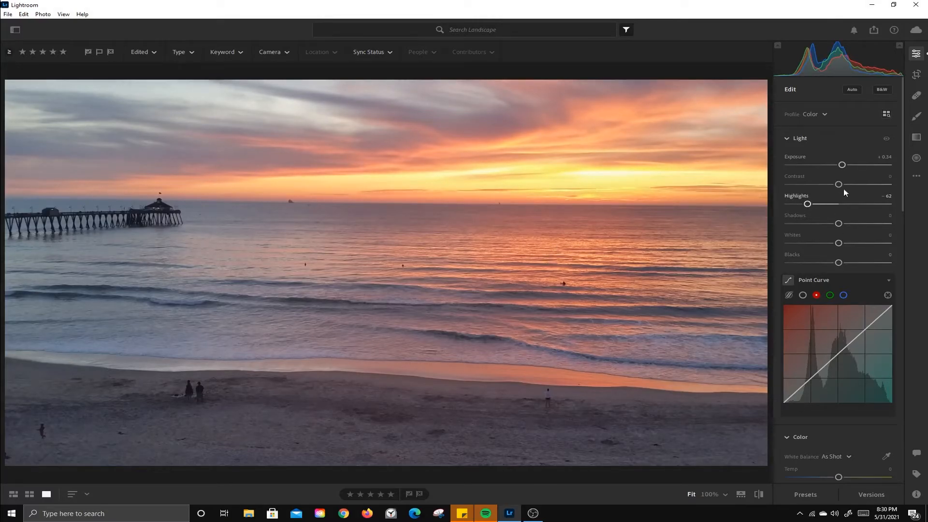
- Shape a gentle S-curve on the overall point curve using two quarter points, and raise Shadows to +45
left_click(802, 295)
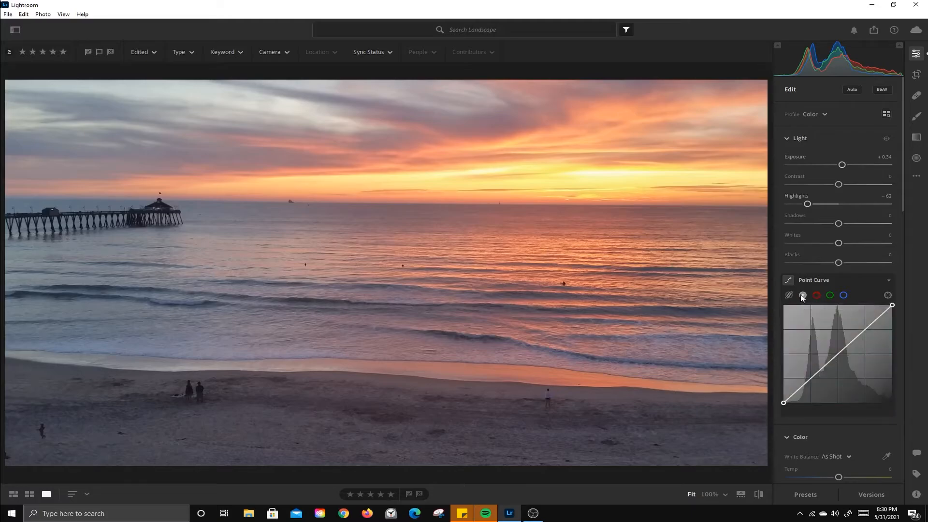
left_click(866, 329)
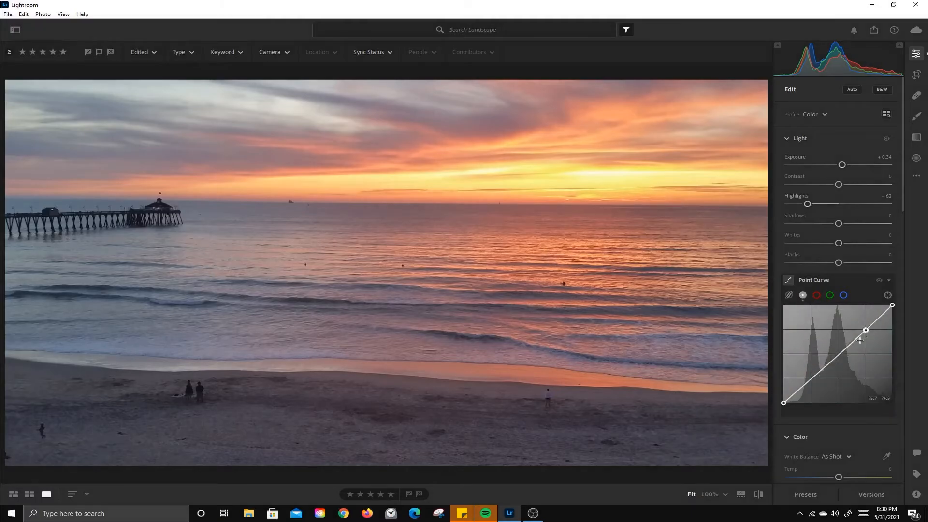
left_click(811, 380)
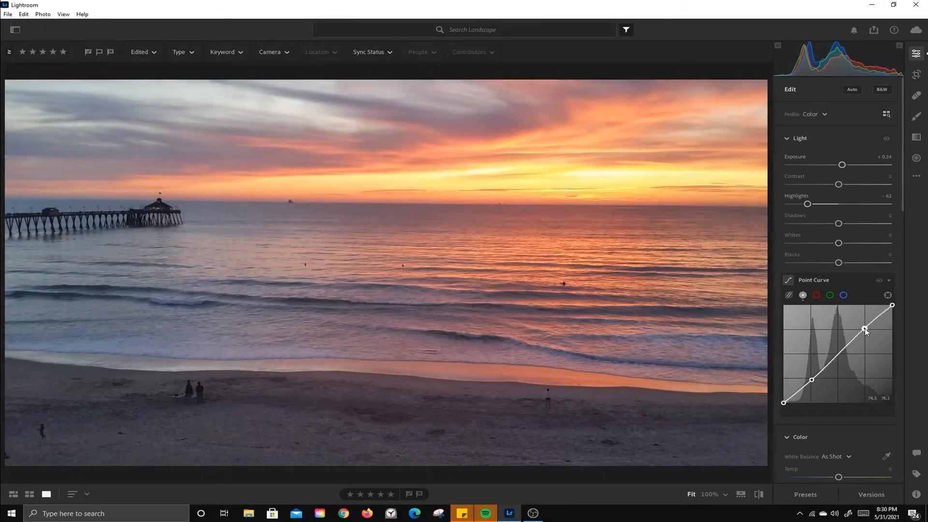
left_click_drag(813, 380, 812, 382)
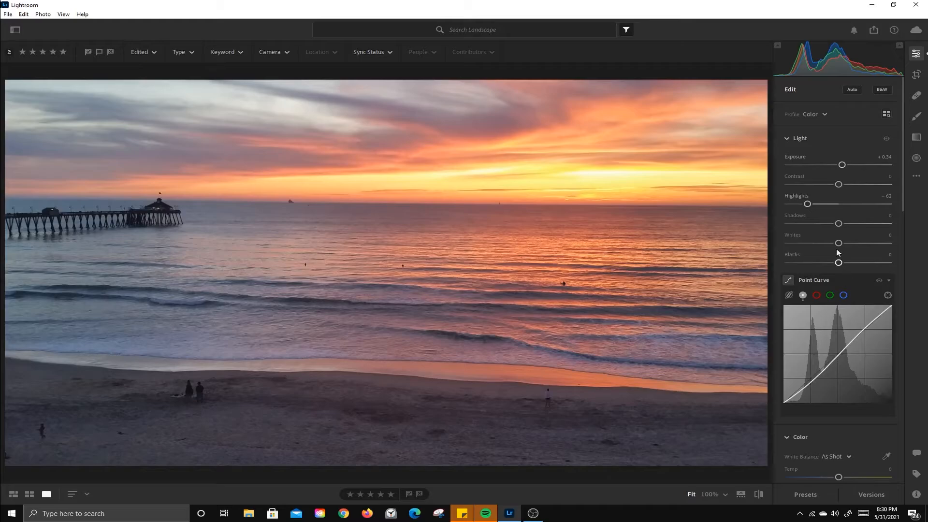
left_click_drag(839, 226, 862, 229)
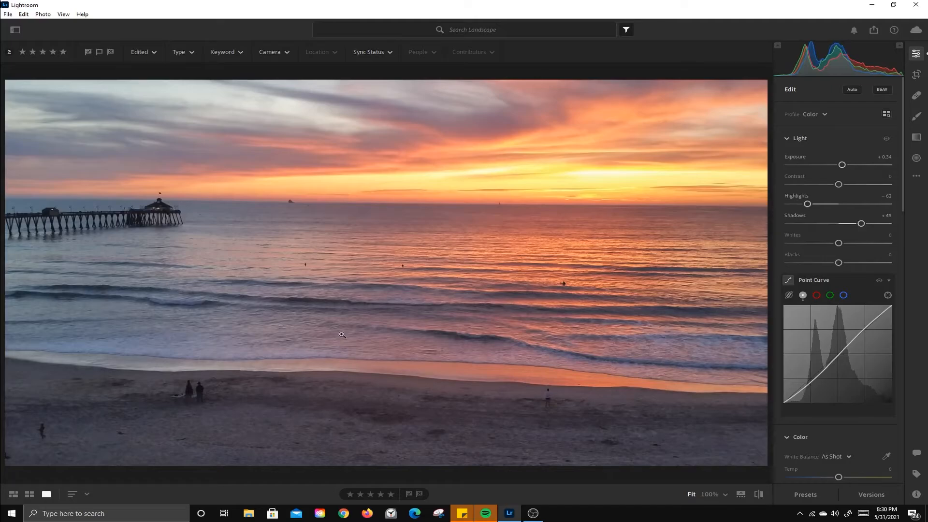
- Warm the photo with Temp +9, Vibrance -21 and Saturation +7 in the Color settings
left_click(788, 139)
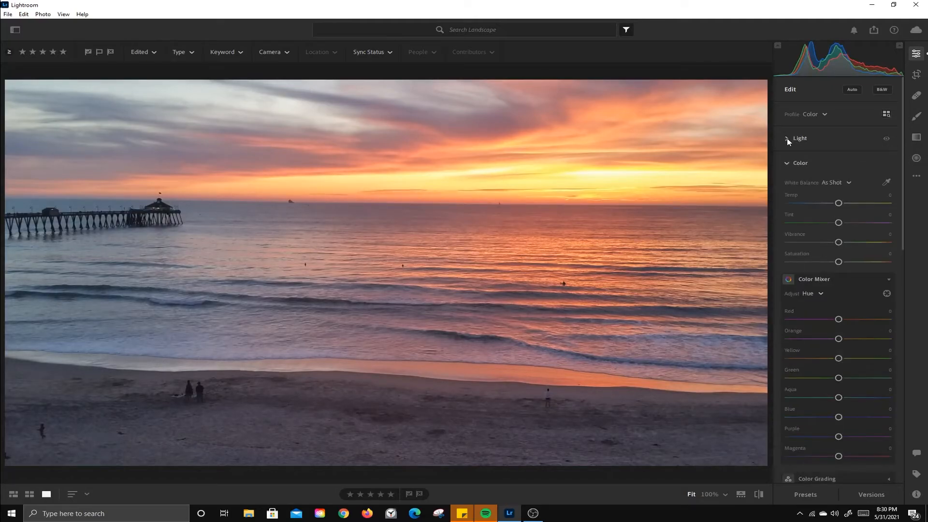
left_click_drag(838, 203, 842, 204)
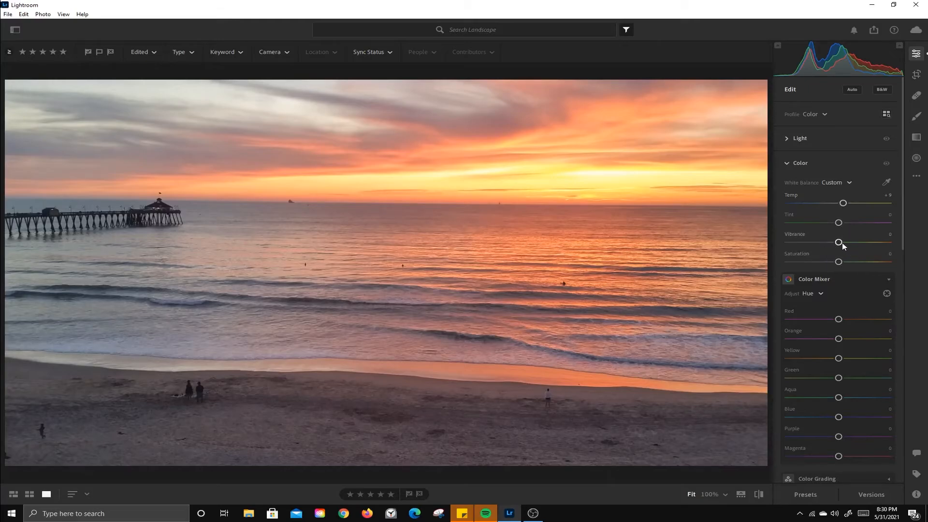
mouse_move(839, 245)
left_mouse_down()
mouse_move(789, 245)
mouse_move(862, 244)
mouse_move(821, 245)
mouse_move(835, 244)
mouse_move(842, 262)
left_mouse_up()
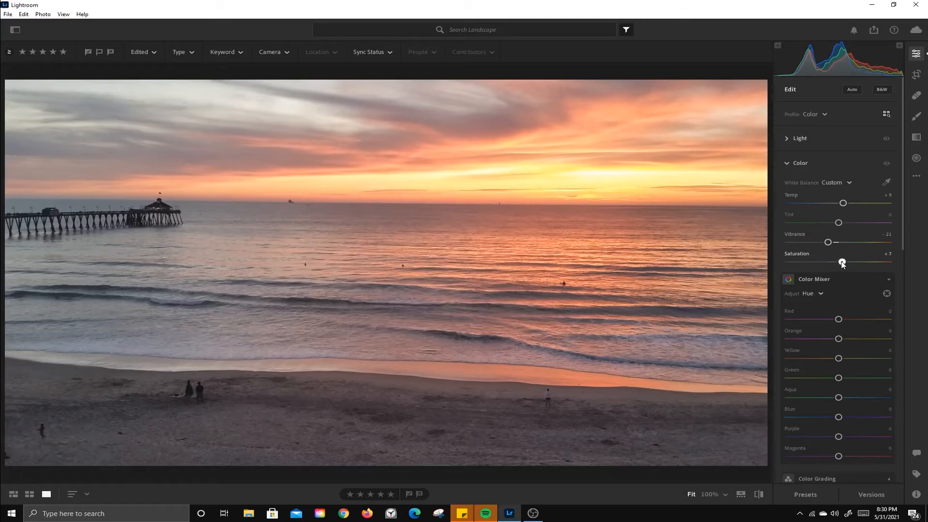
- Compare the beach sunset photo with its original twice, ending on the edited version
left_click(760, 495)
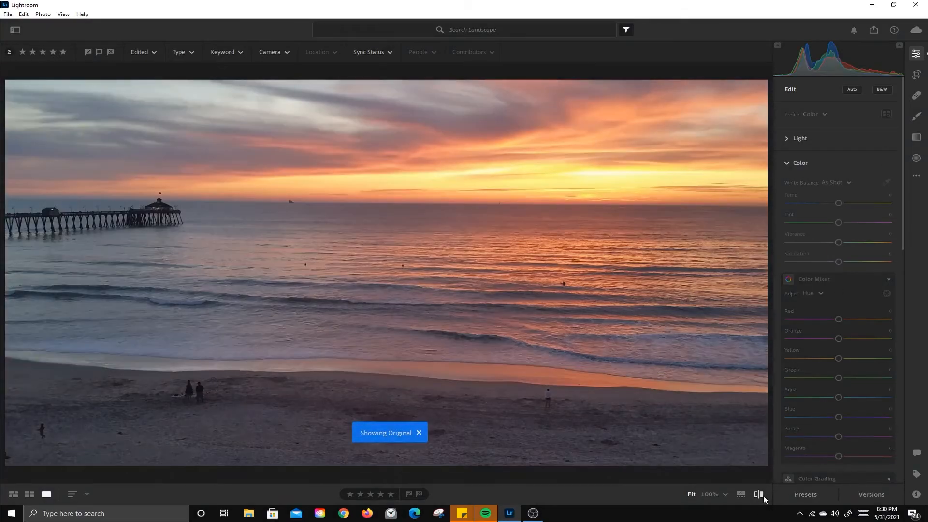
left_click(763, 498)
left_click(760, 495)
left_click(760, 495)
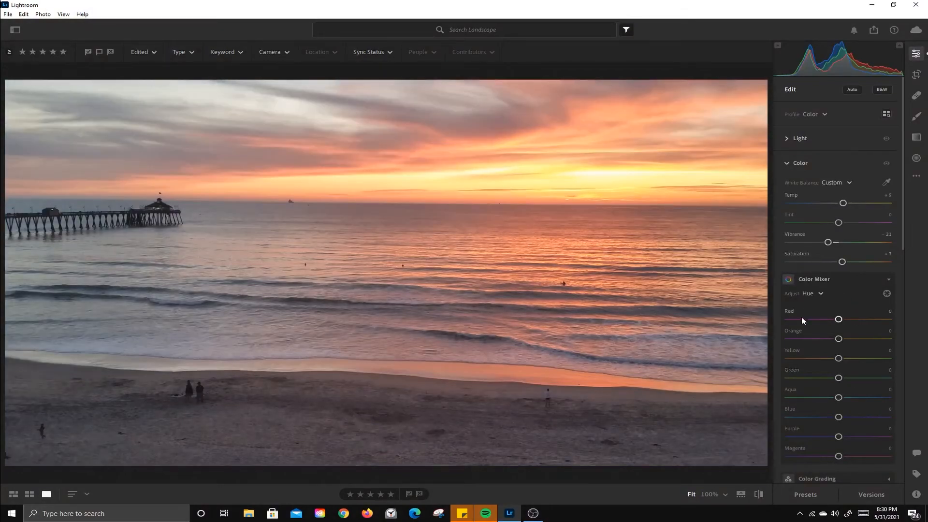
- Shift the hue of the orange clouds slightly toward red with the Color Mixer's targeted adjustment
left_click_drag(907, 234, 905, 279)
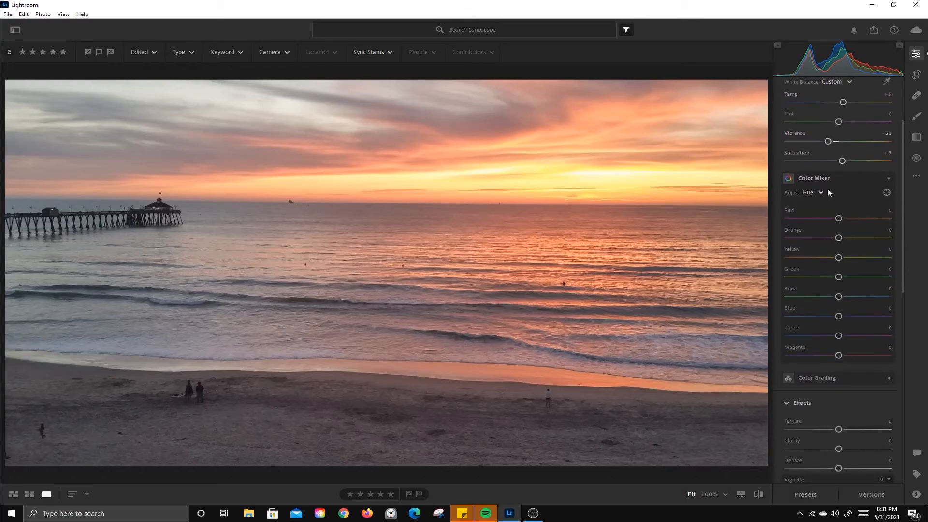
left_click(887, 192)
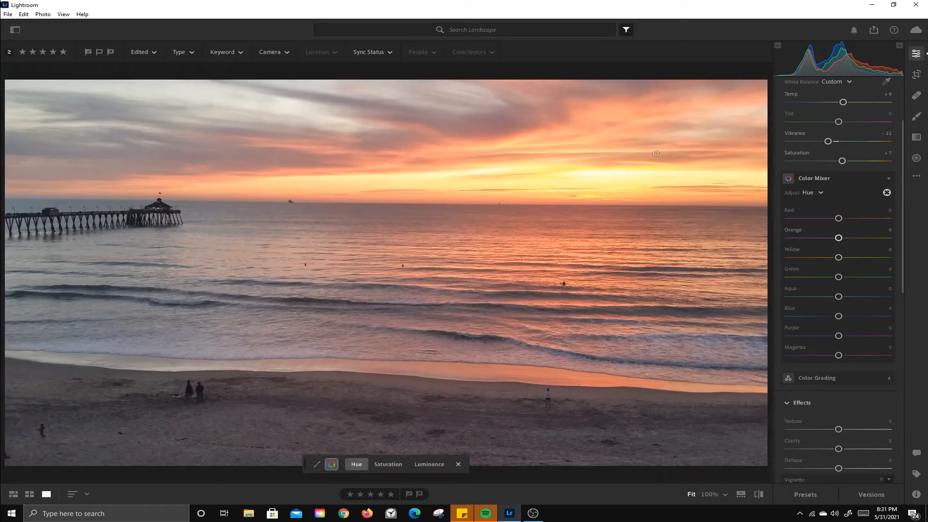
mouse_move(633, 118)
left_mouse_down()
mouse_move(616, 117)
mouse_move(642, 117)
mouse_move(625, 117)
left_mouse_up()
- Raise the sunset sky's saturation in the Color Mixer to Red +3, Orange +7, Yellow +16 and Green +2 using targeted adjustment
left_click(821, 192)
left_click(821, 233)
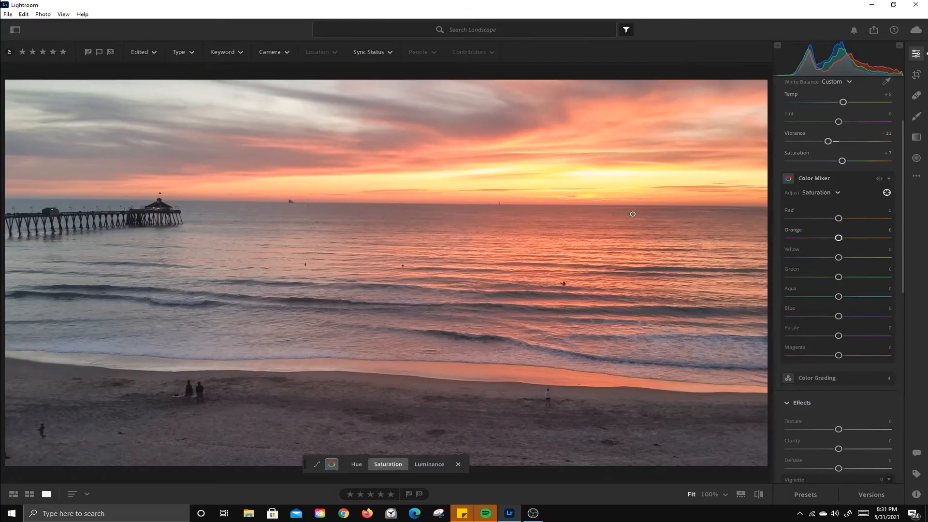
left_click_drag(611, 189, 614, 187)
mouse_move(530, 132)
left_mouse_down()
mouse_move(539, 131)
mouse_move(531, 132)
left_mouse_up()
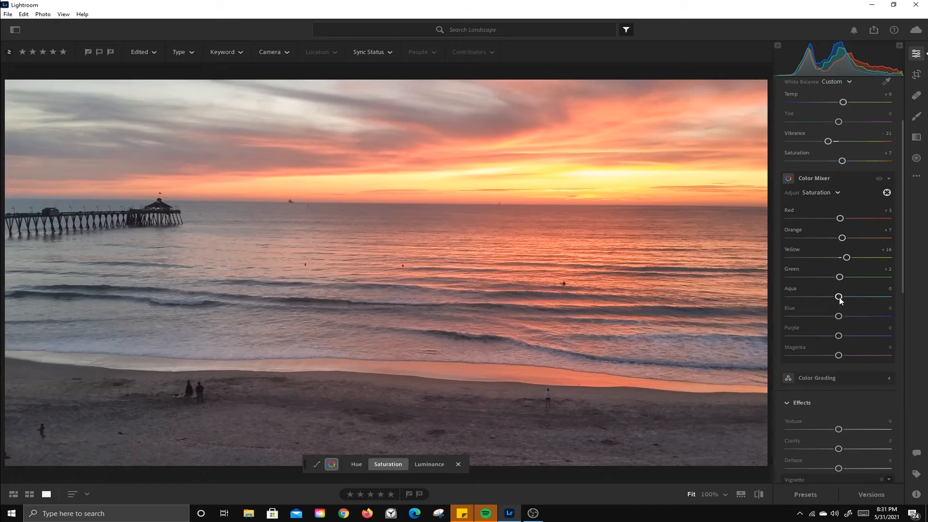
- Boost the water and clouds with targeted saturation adjustments to Blue +78, Purple +30, Red +48, Magenta +5, Yellow +39 and Green +17
left_click_drag(110, 311, 140, 312)
left_click_drag(53, 152, 97, 144)
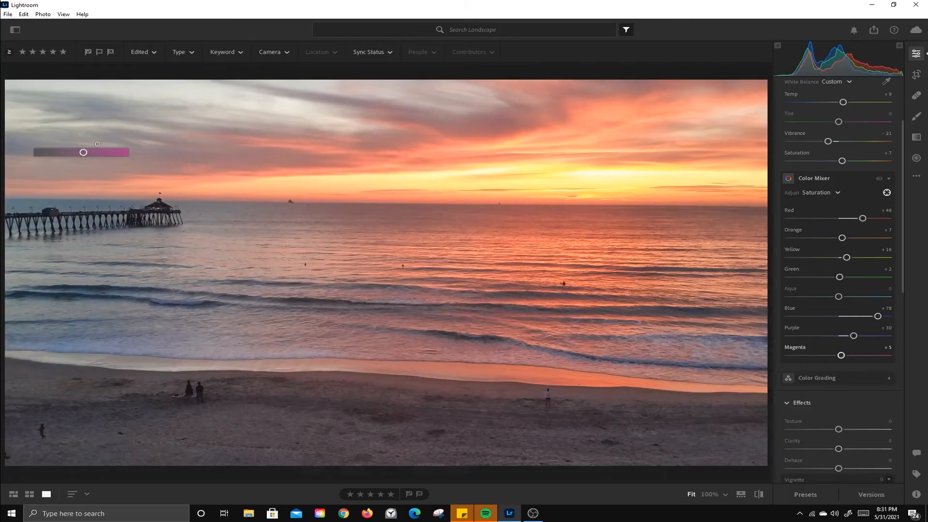
left_click_drag(64, 118, 105, 118)
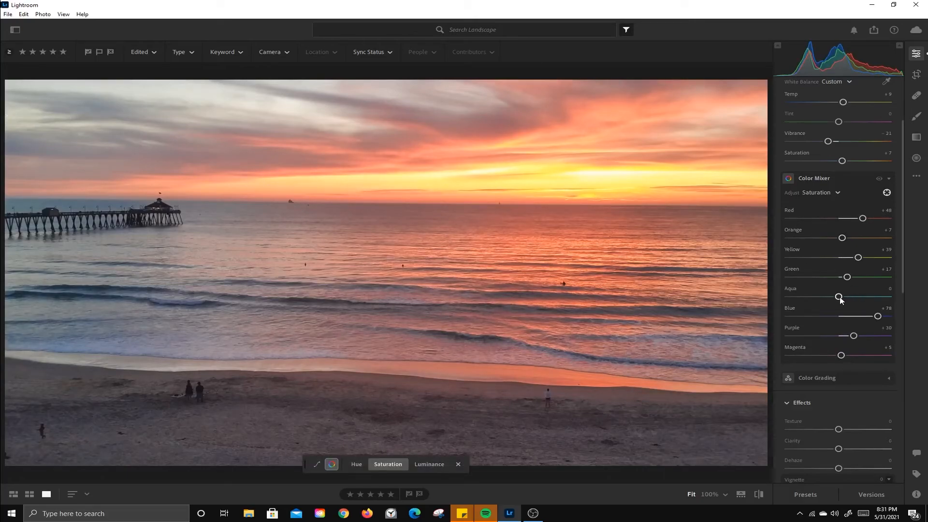
- Set the Color Mixer's Aqua saturation to +39 and the overall Saturation to +10, and check the photo against its original
left_click_drag(840, 300, 861, 300)
left_click_drag(842, 160, 844, 160)
left_click(758, 495)
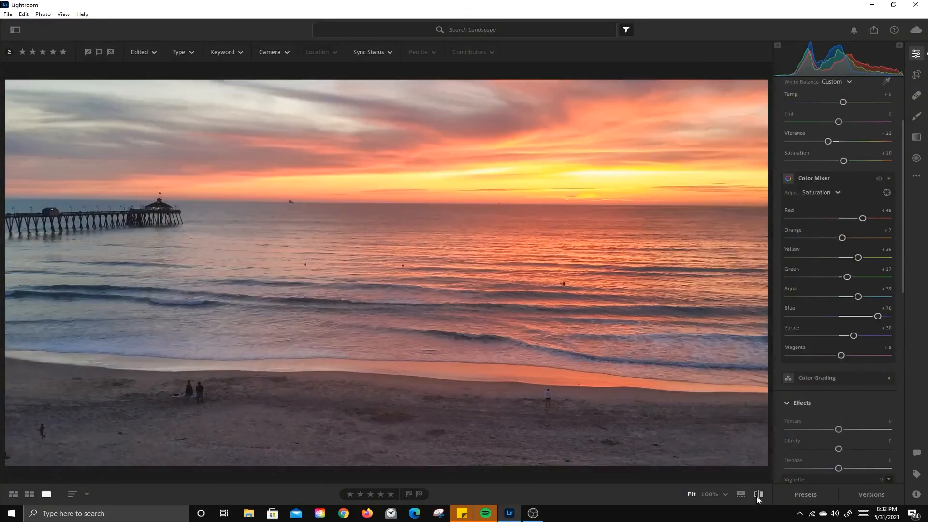
left_click(758, 496)
- Add a Vignette of -16 to the beach photo and compare it with its original twice
scroll(839, 419, "down", 5)
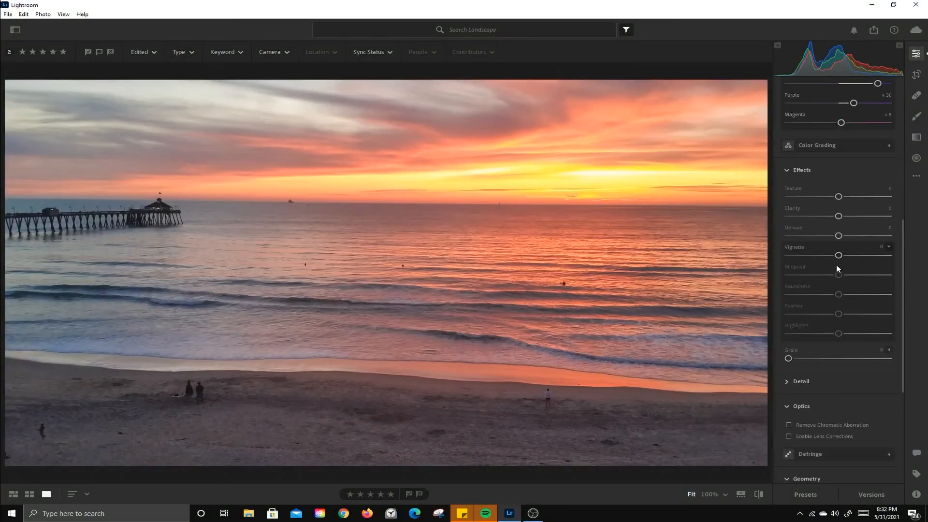
left_click_drag(839, 258, 831, 256)
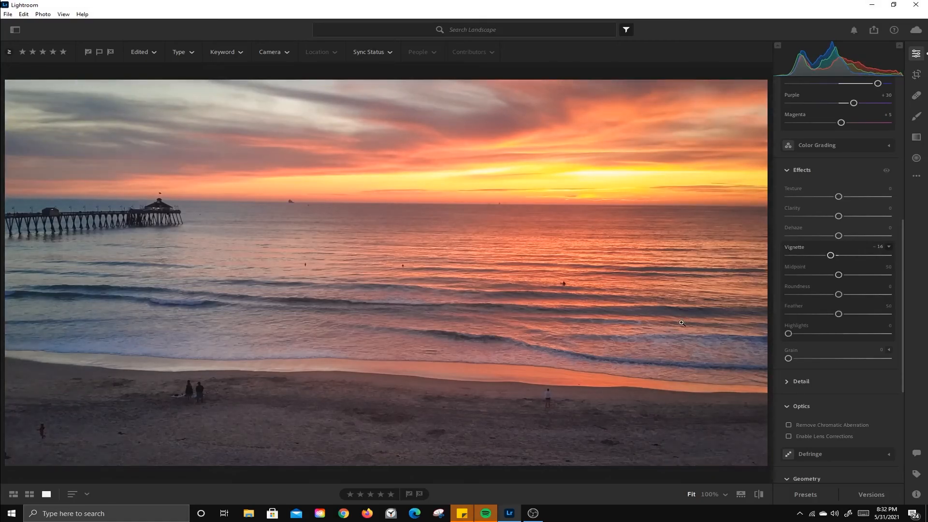
left_click(756, 495)
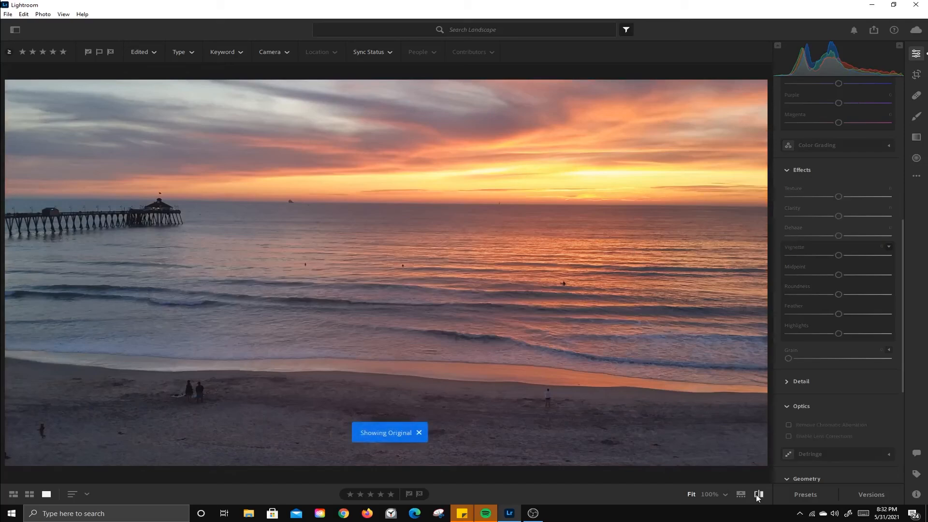
left_click(757, 495)
left_click(758, 495)
left_click(759, 494)
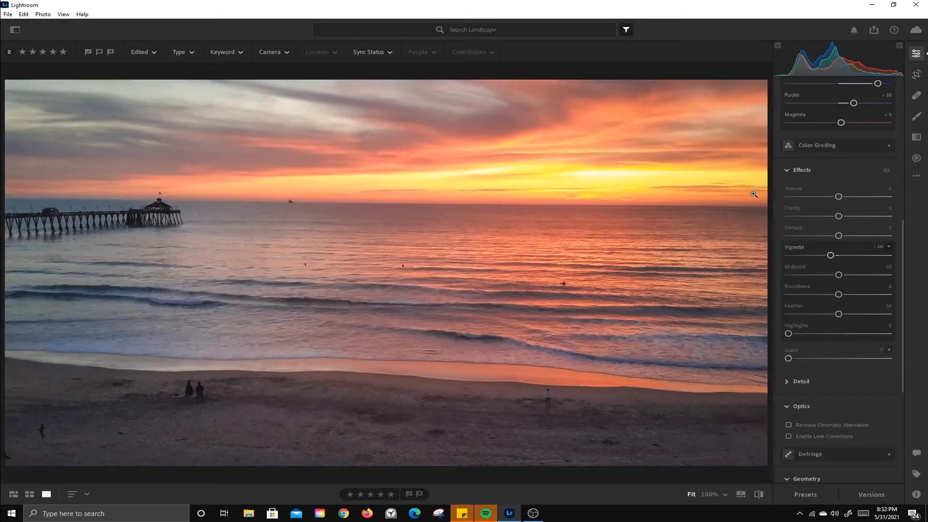
- Look over the export and share options and the cloud storage status, and return to the photo grid
left_click(874, 30)
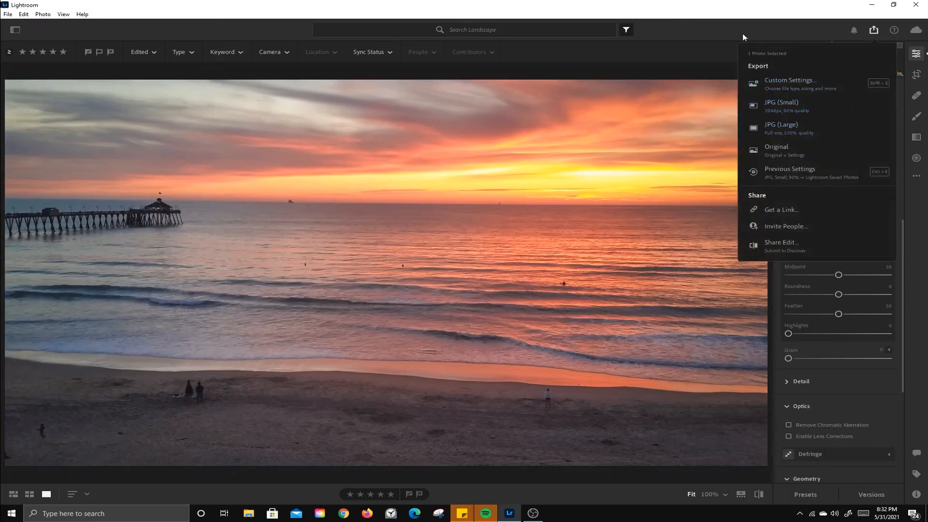
left_click(787, 26)
left_click(916, 31)
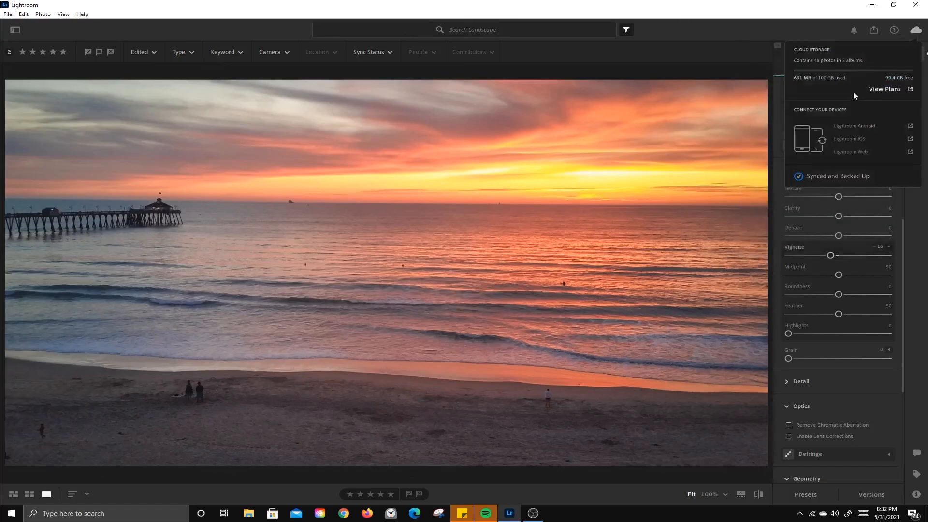
left_click(727, 30)
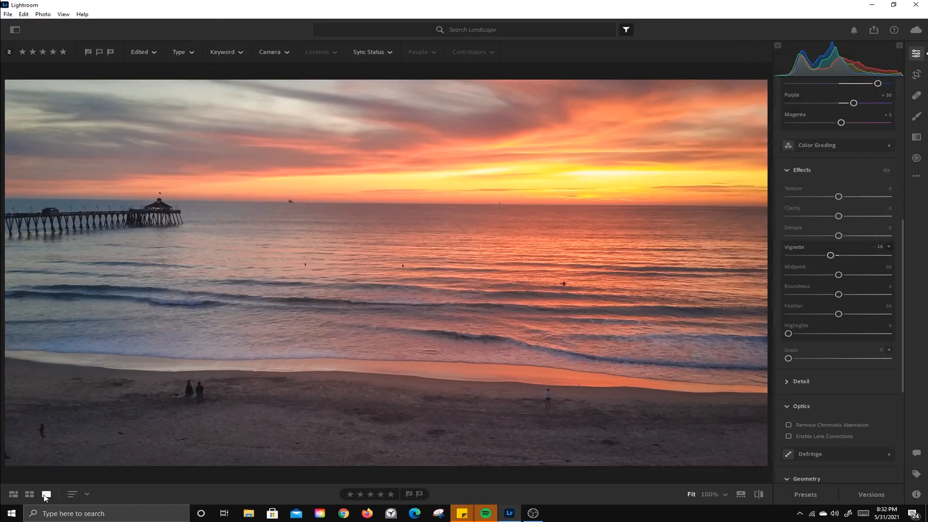
left_click(31, 494)
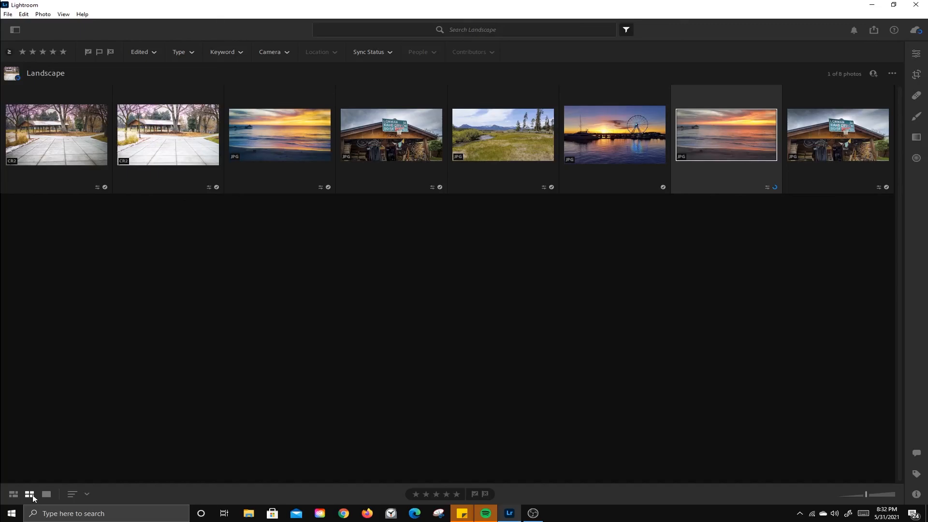